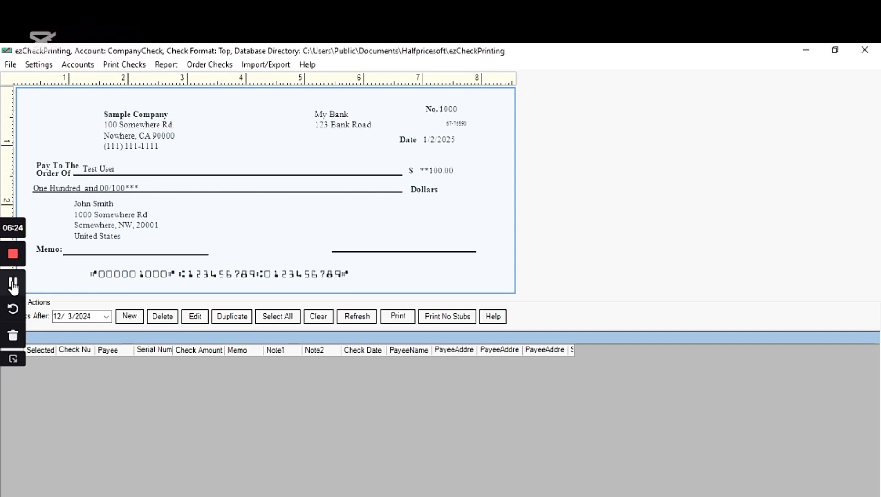
Step: Open the CompanyCheck account's check setup to edit the company name
click(13, 283)
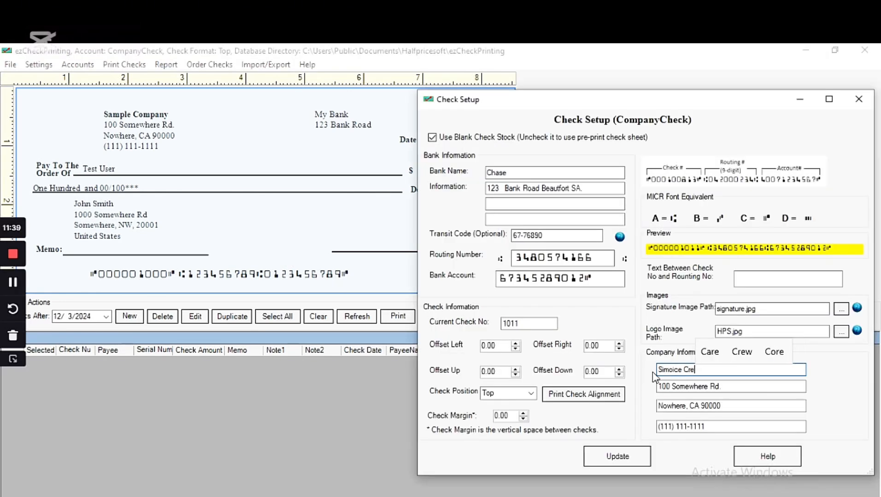
Step: Finish the company name Simoice Creative and replace the sample house number and street
text(ative)
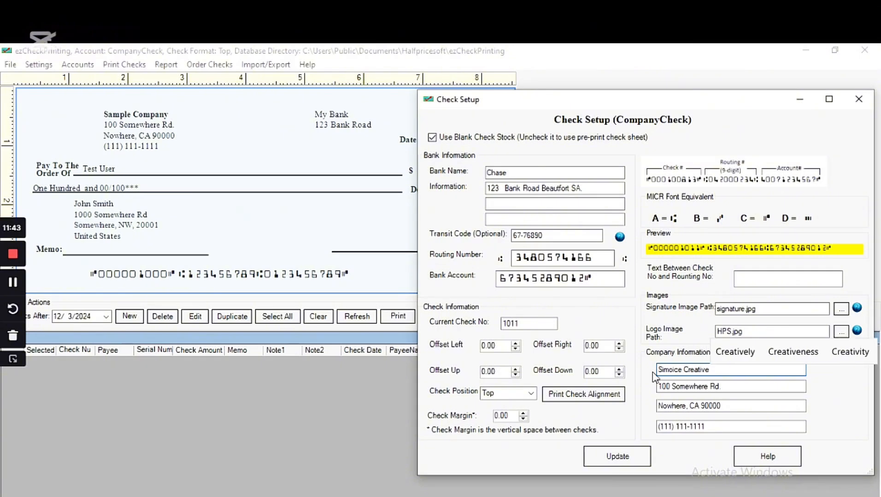
click(676, 386)
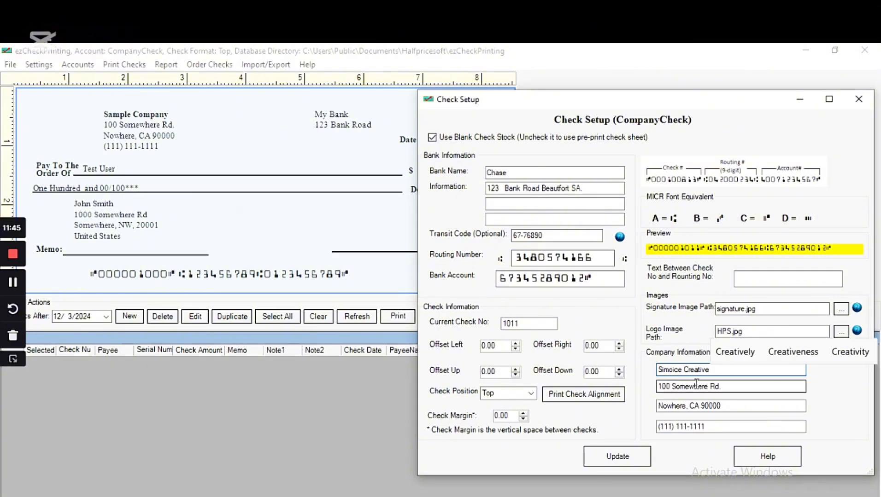
click(720, 386)
key(BackSpace)
click(704, 386)
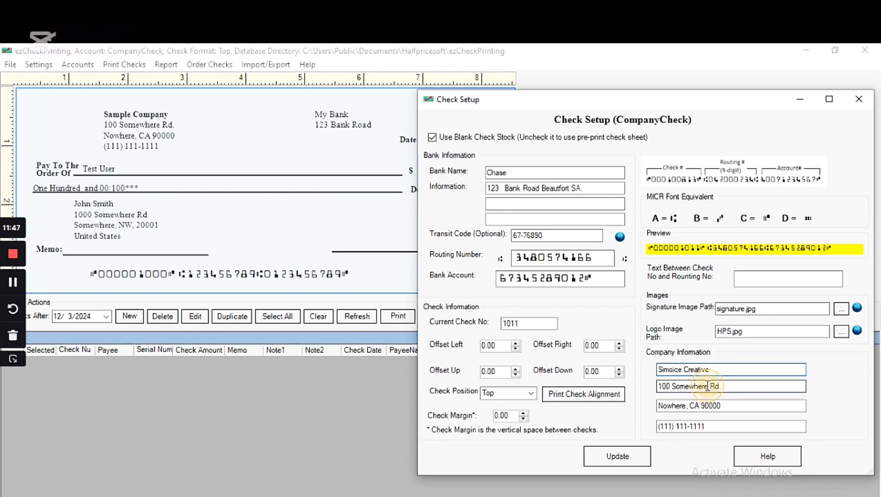
double_click(673, 388)
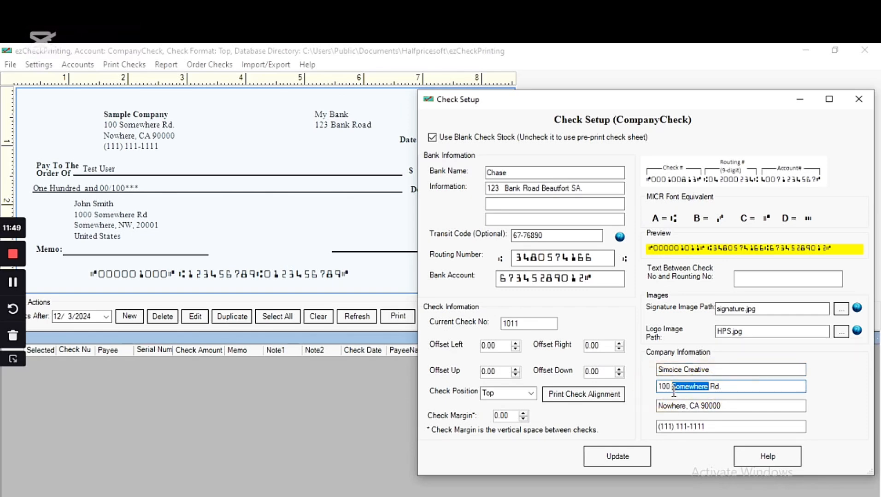
key(BackSpace)
key(BackSpace)
key(BackSpace)
key(BackSpace)
key(BackSpace)
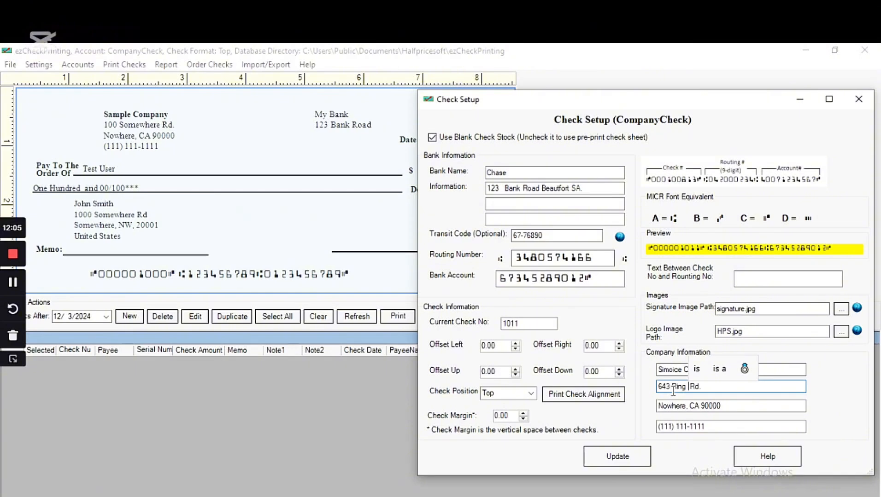
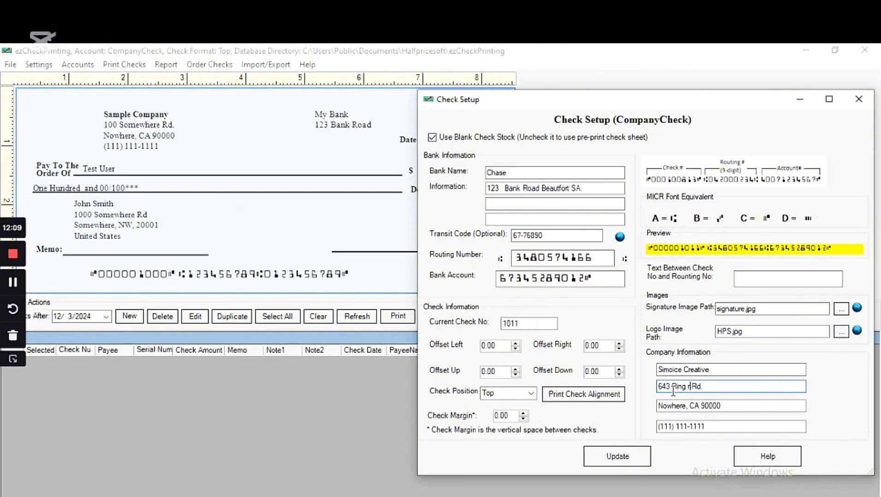
Step: Tidy the street line and add the city Los Angeles and state CA
click(703, 387)
key(BackSpace)
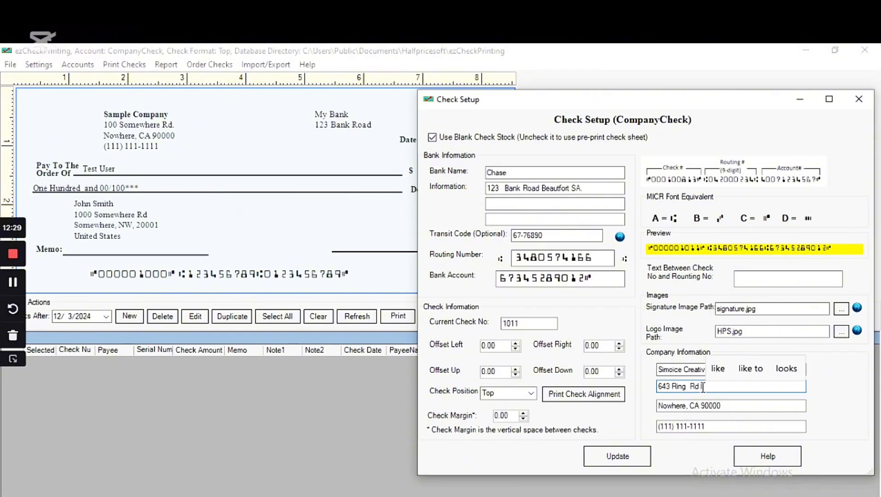
text(ps)
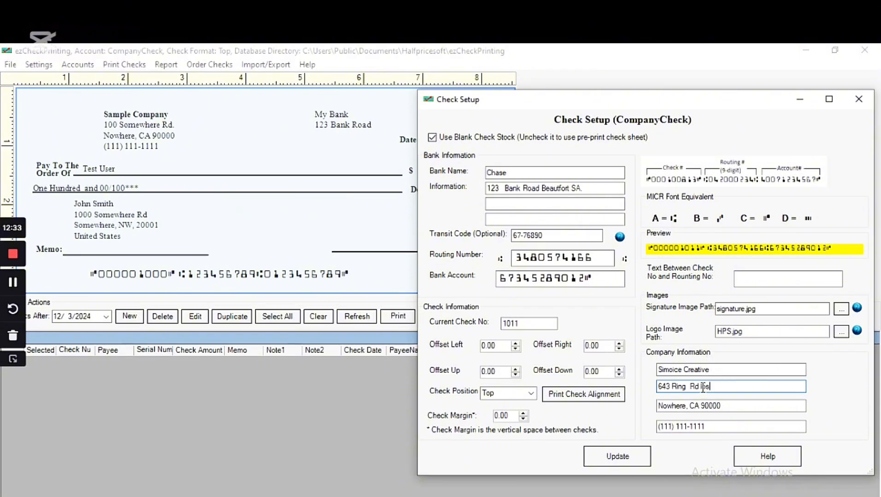
key(BackSpace)
key(BackSpace)
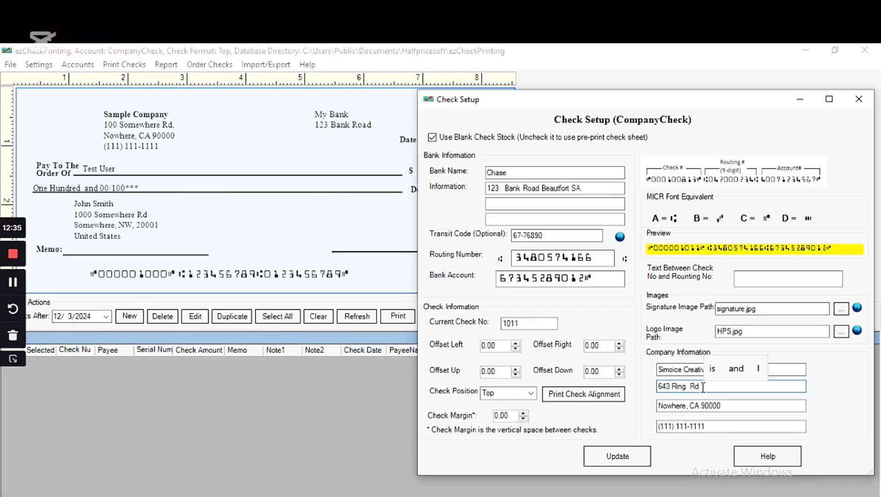
text(Los)
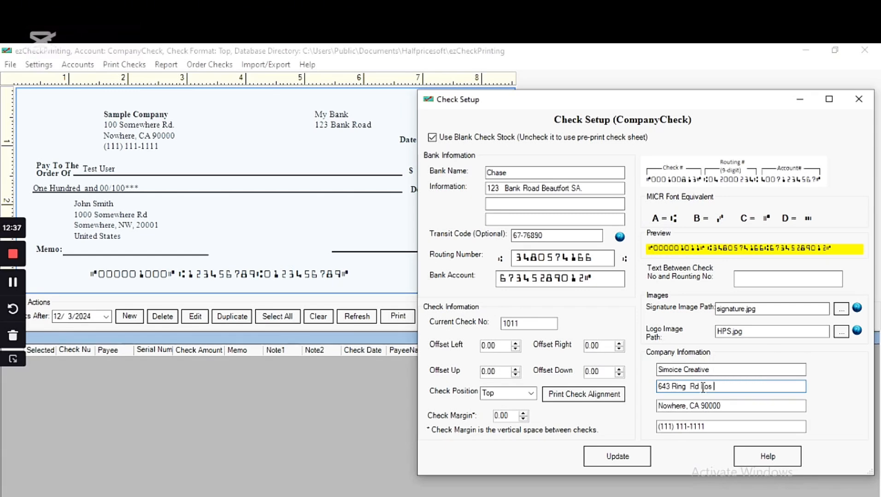
text( Angel)
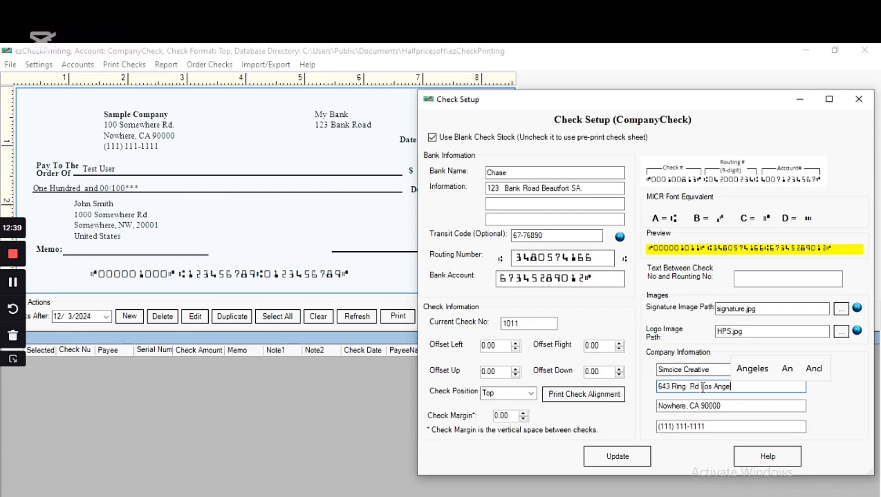
text(es)
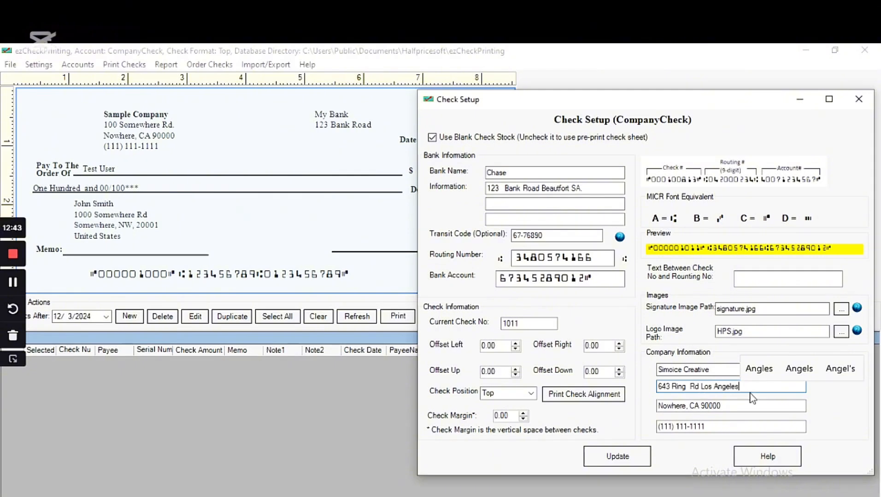
text(s)
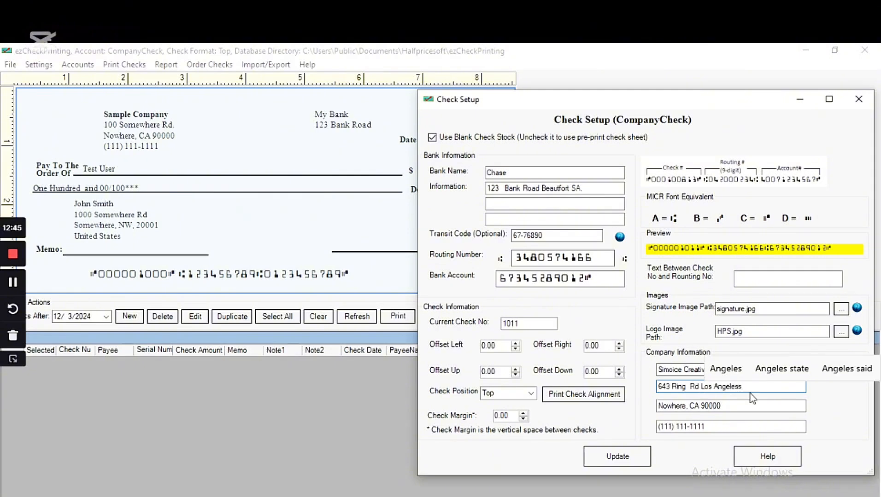
click(726, 369)
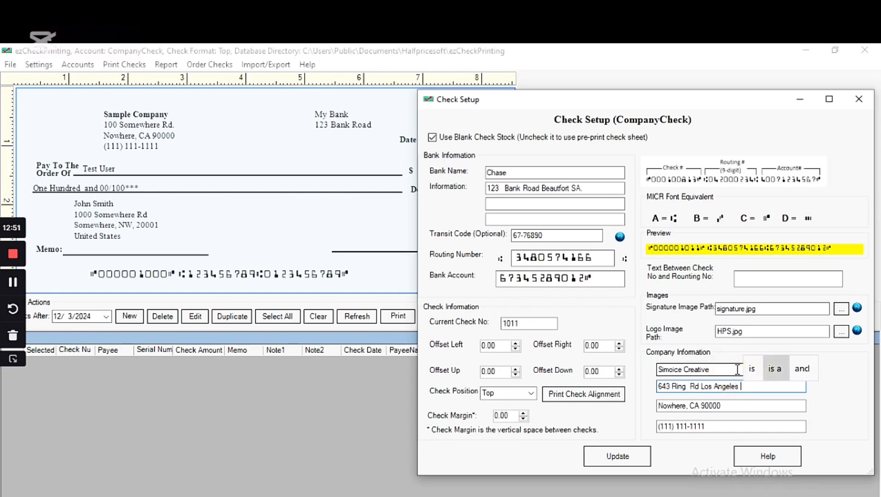
text(CA)
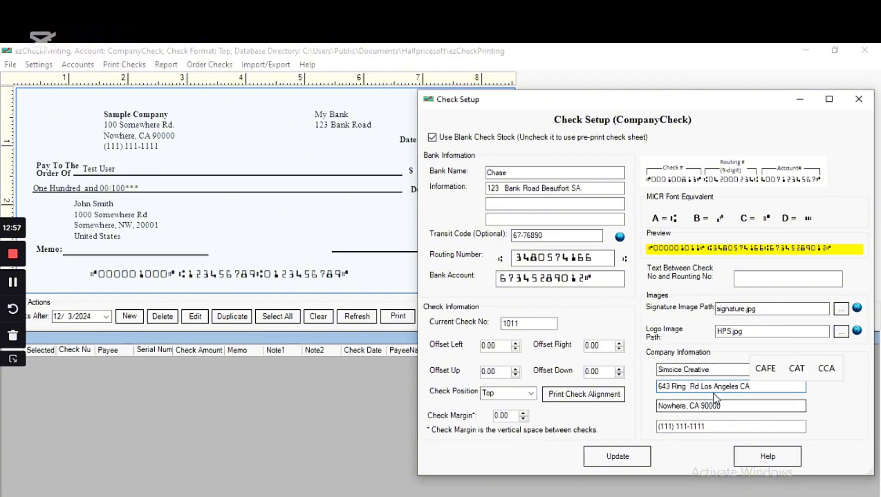
Step: Move Los Angeles off the street line and into the city line, replacing Nowhere
click(687, 406)
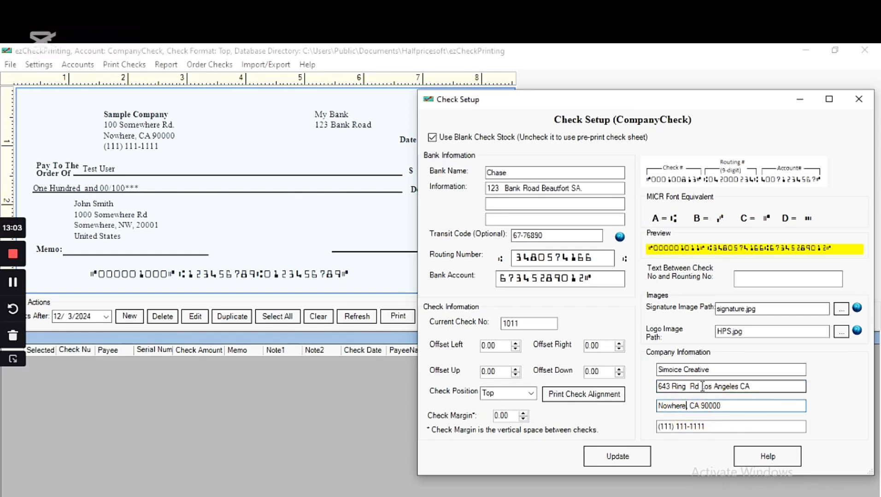
drag(702, 387, 738, 386)
key(ctrl+c)
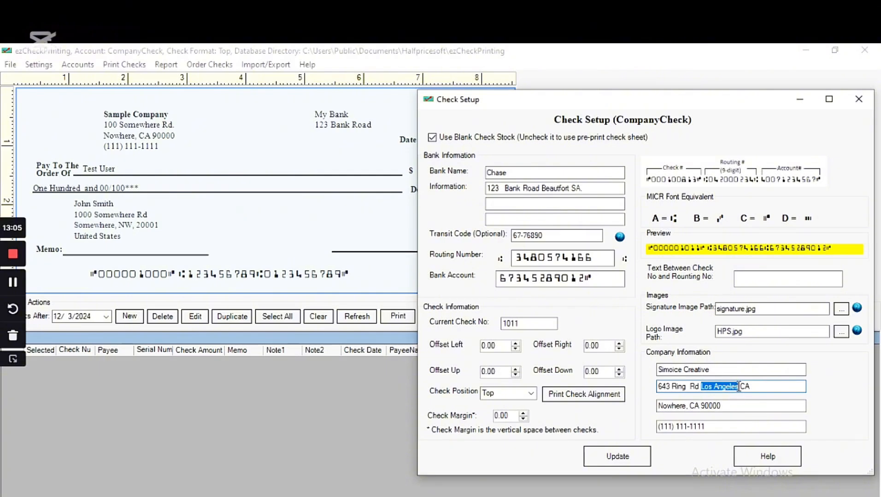
key(Delete)
key(Delete)
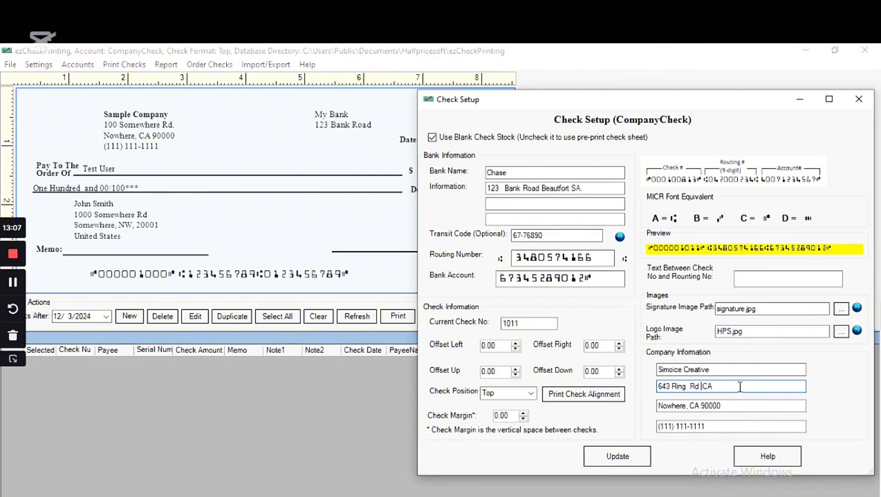
key(Delete)
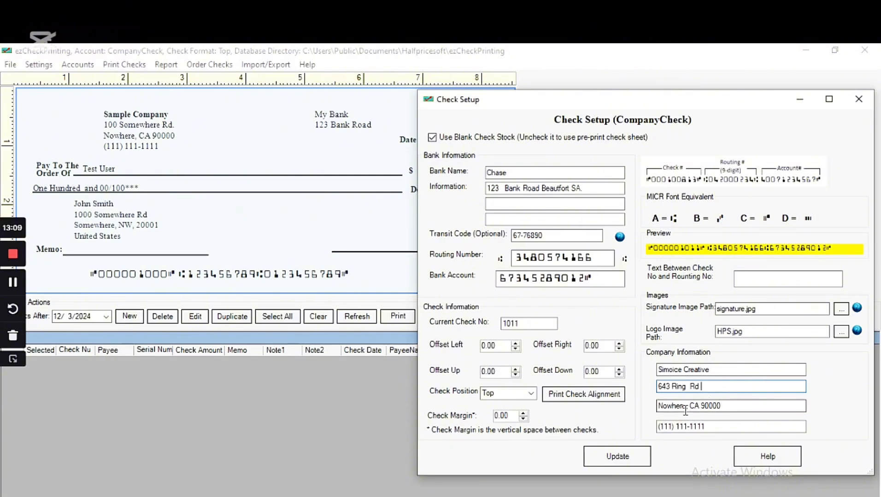
drag(685, 407, 659, 412)
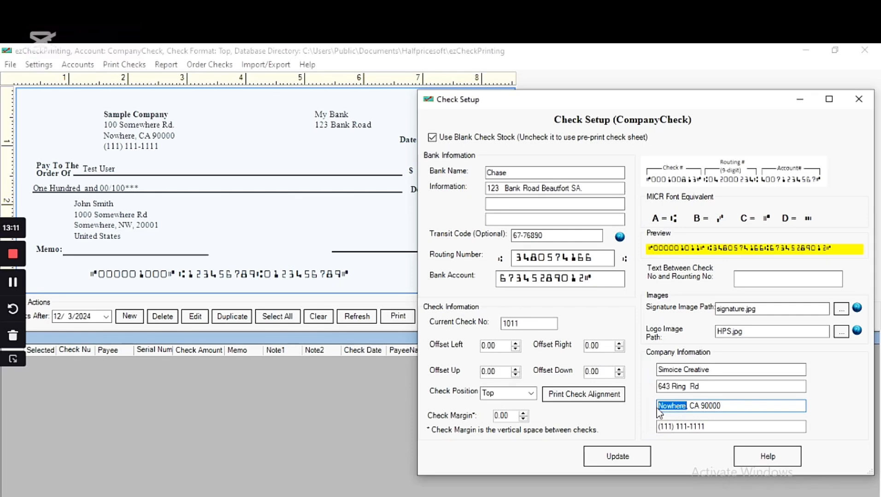
key(ctrl+v)
Step: Replace the sample phone number with the company's real phone number
drag(689, 427, 707, 428)
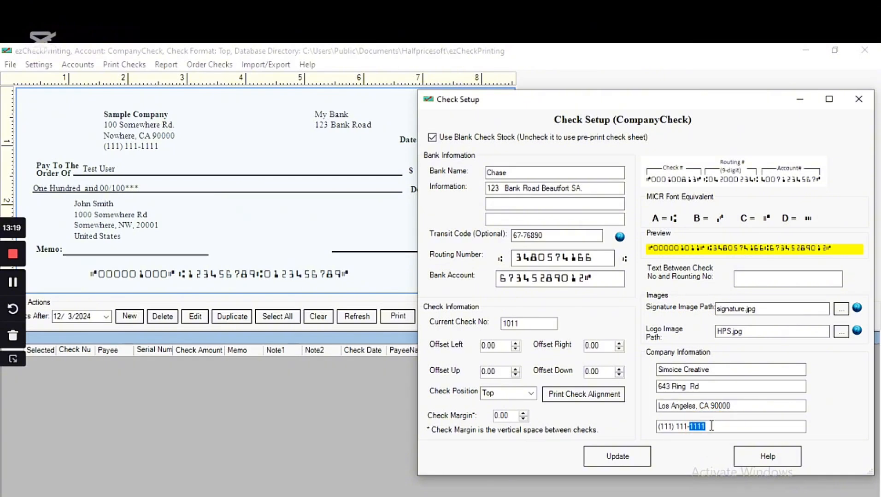
key(BackSpace)
key(BackSpace)
key(BackSpace)
key(BackSpace)
key(BackSpace)
key(BackSpace)
key(BackSpace)
key(BackSpace)
key(BackSpace)
key(BackSpace)
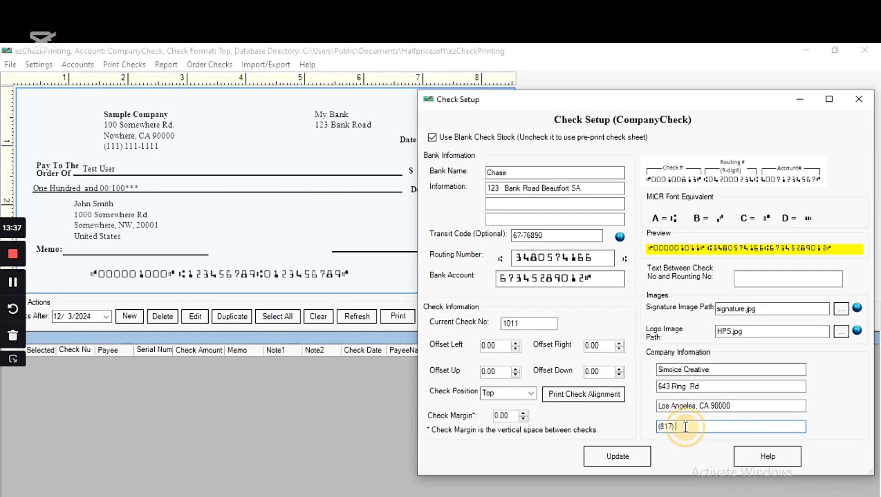
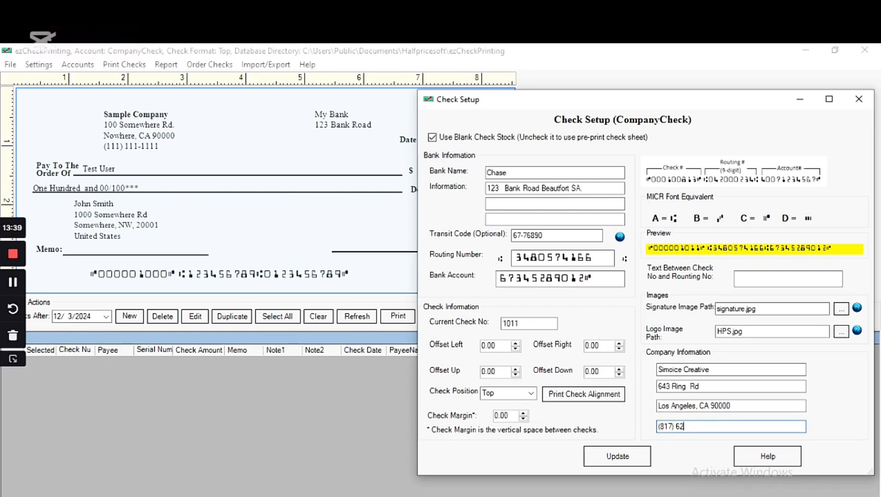
click(689, 426)
text(-)
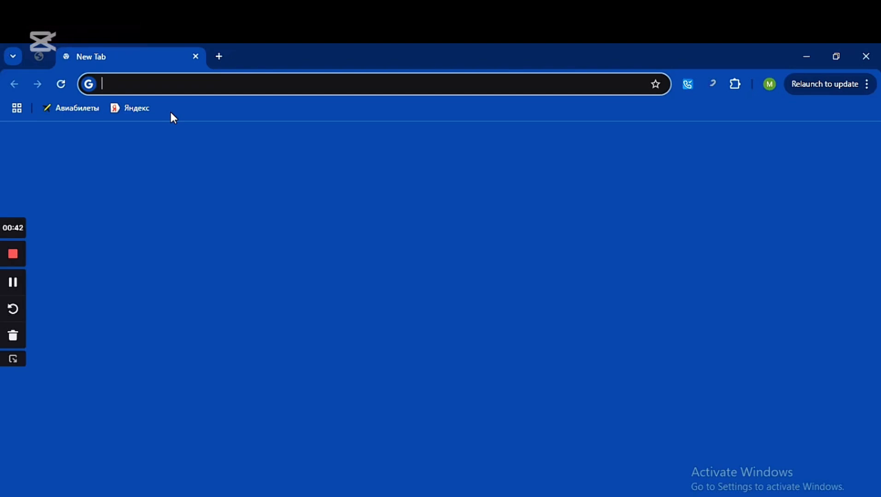
Step: Search Google for ez check writer and open the ezCheckPrinting download result
click(147, 79)
text(e)
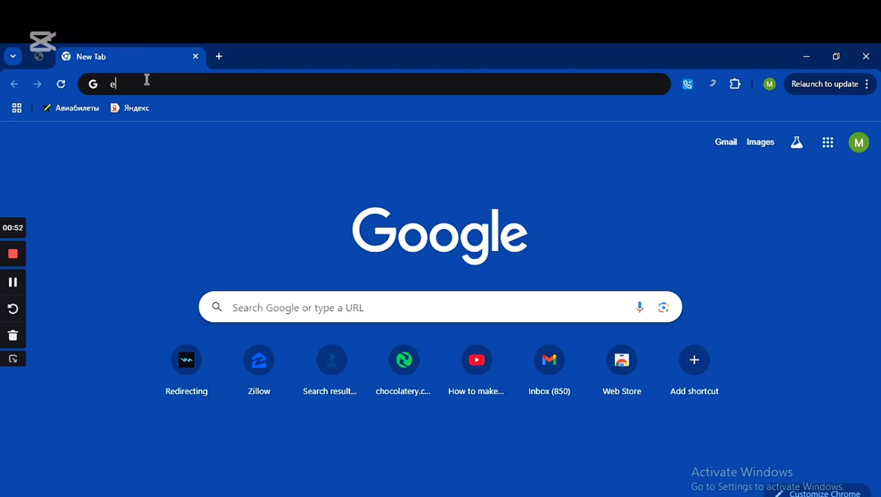
text(z)
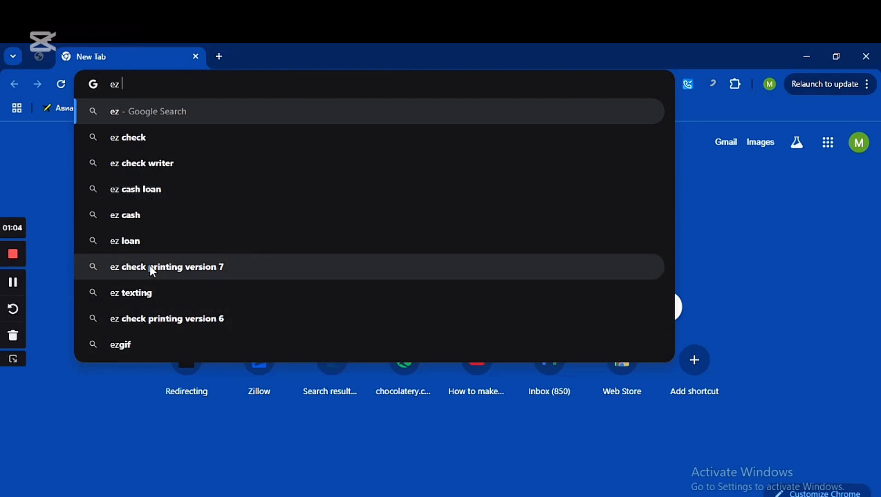
click(150, 163)
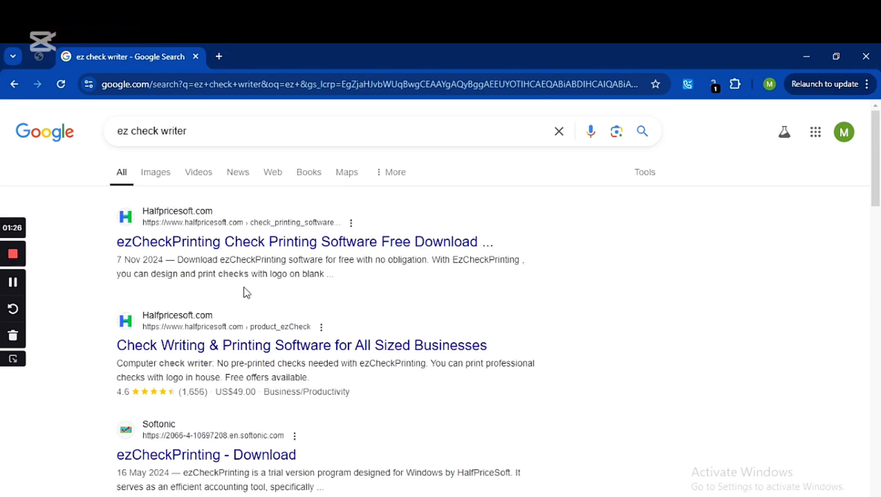
scroll(286, 349, down, 2)
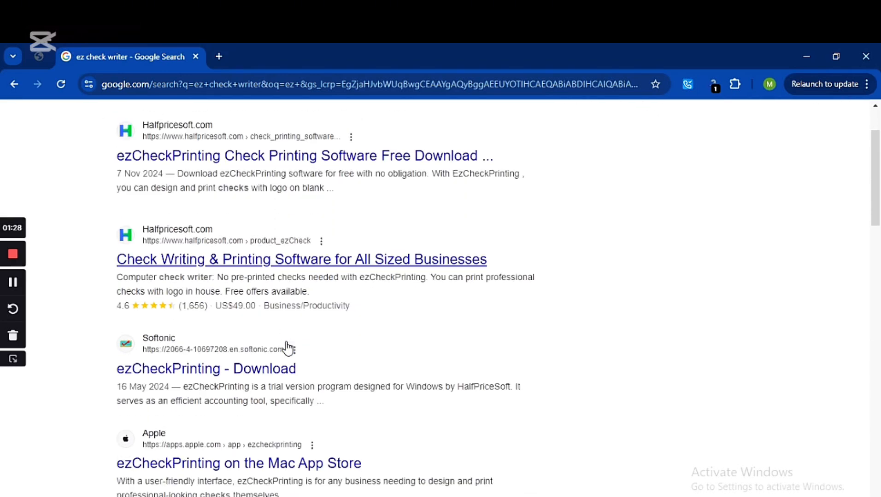
scroll(10, 288, down, 4)
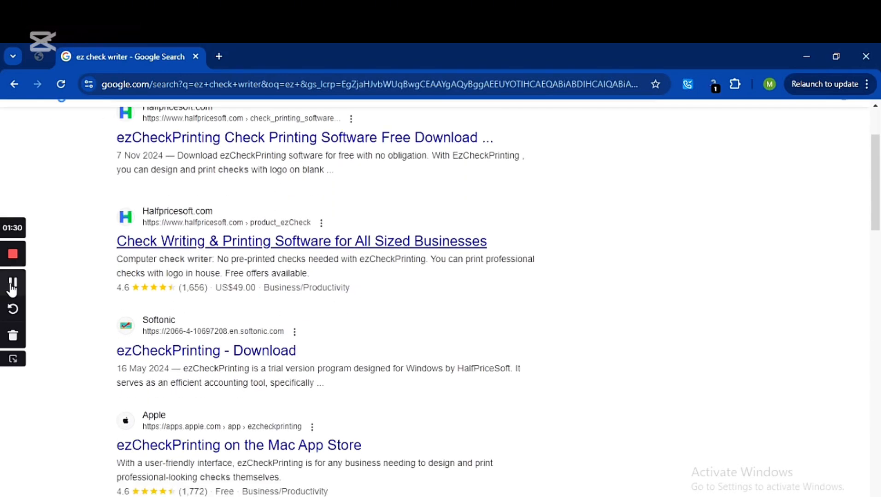
click(12, 288)
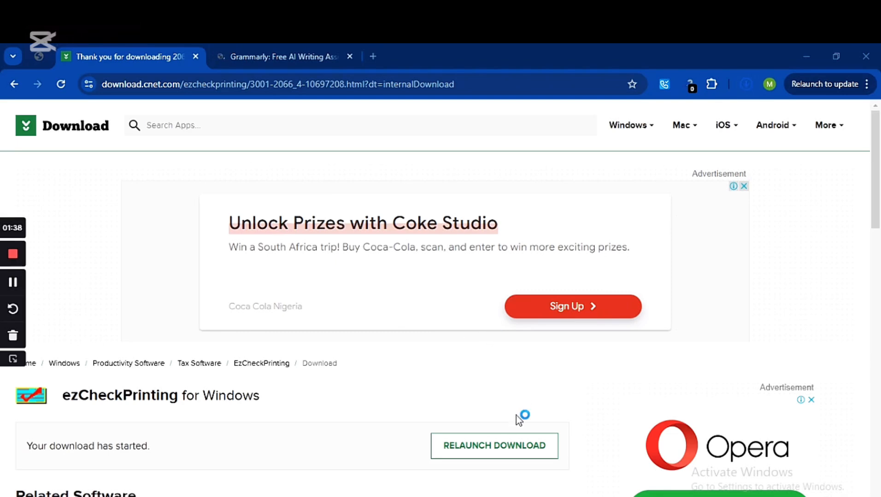
Step: Show Chrome's recent downloads and reveal CheckPrintingSetup.msi in its folder
click(745, 85)
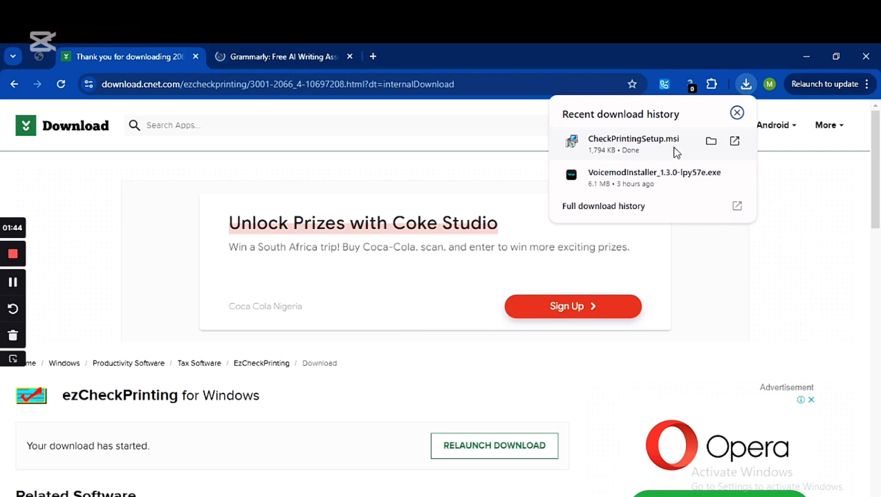
click(710, 145)
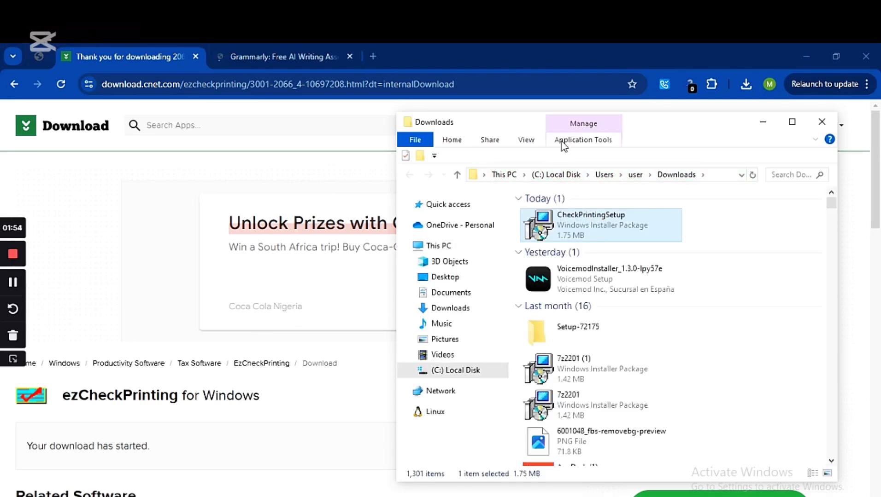
Step: Run the CheckPrintingSetup installer from the Downloads folder
double_click(607, 237)
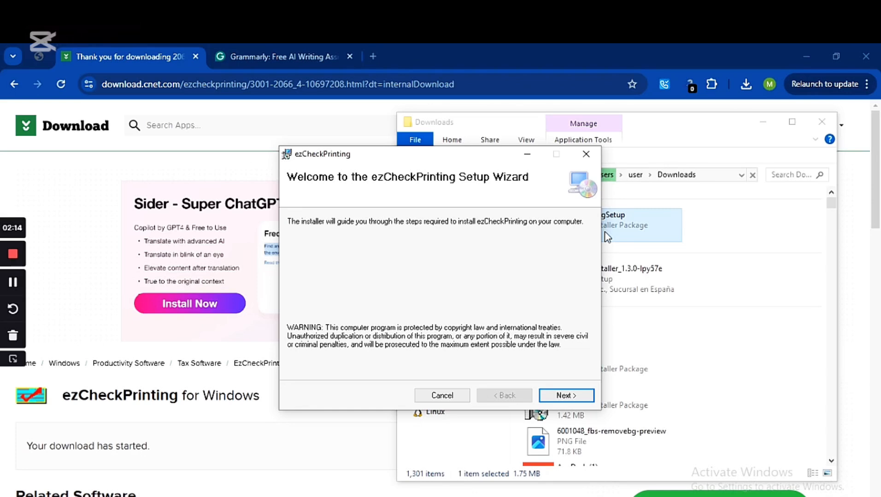
Step: Accept the licence, install for Everyone in the default folder, then close the wizard
click(567, 395)
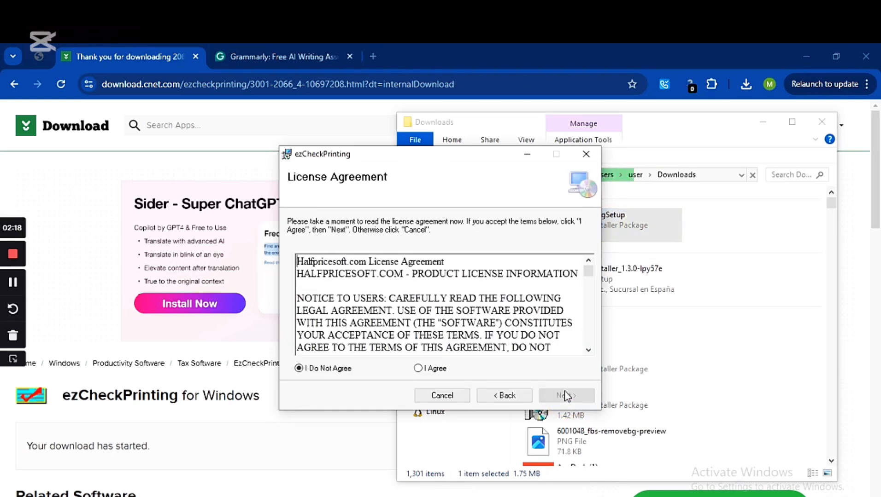
click(419, 369)
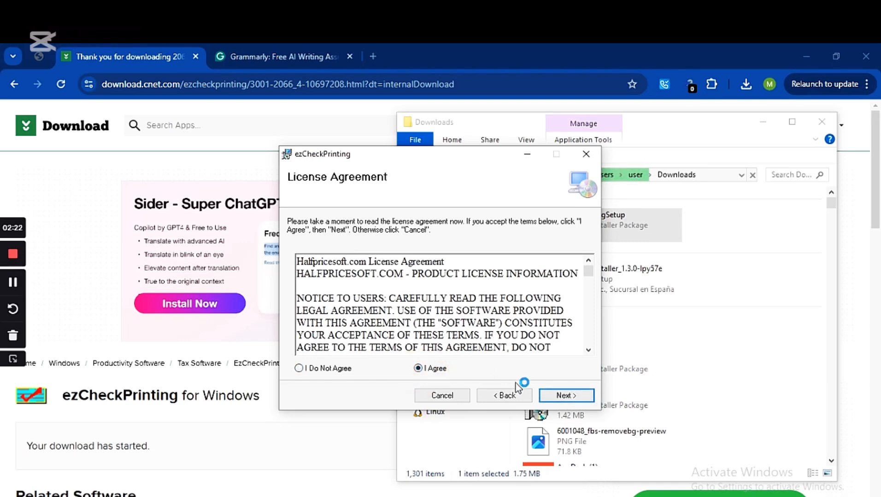
click(569, 400)
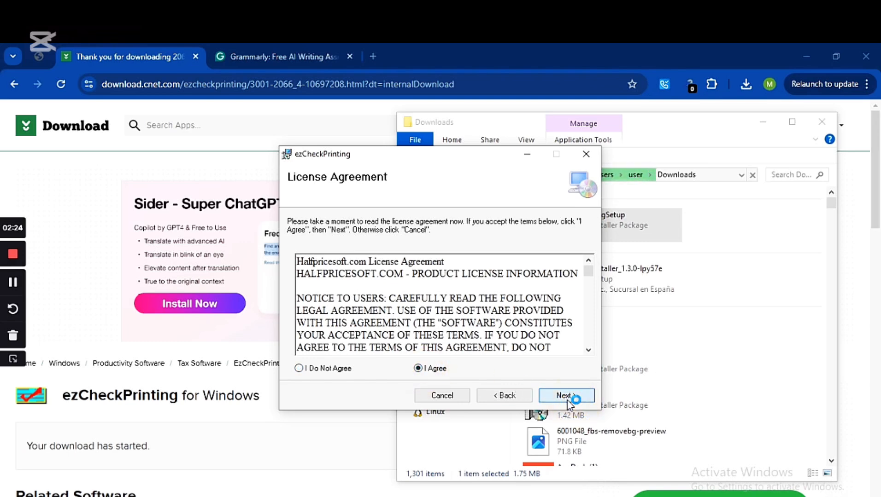
click(331, 352)
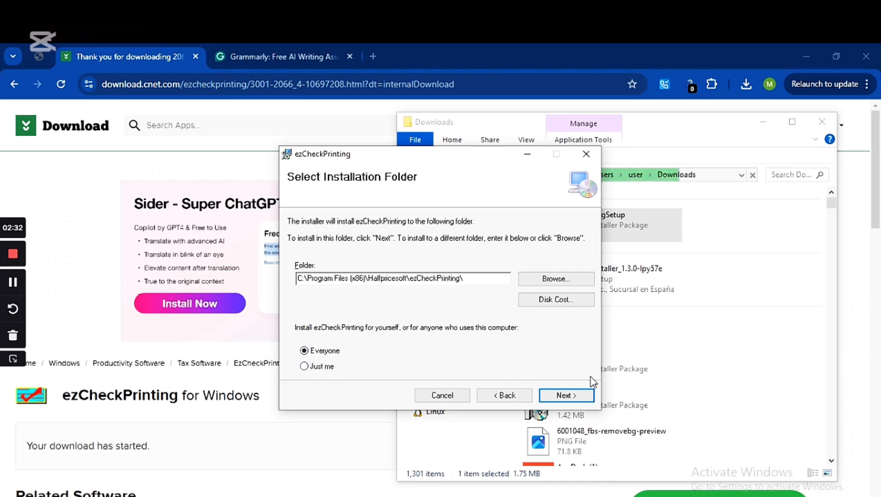
click(566, 400)
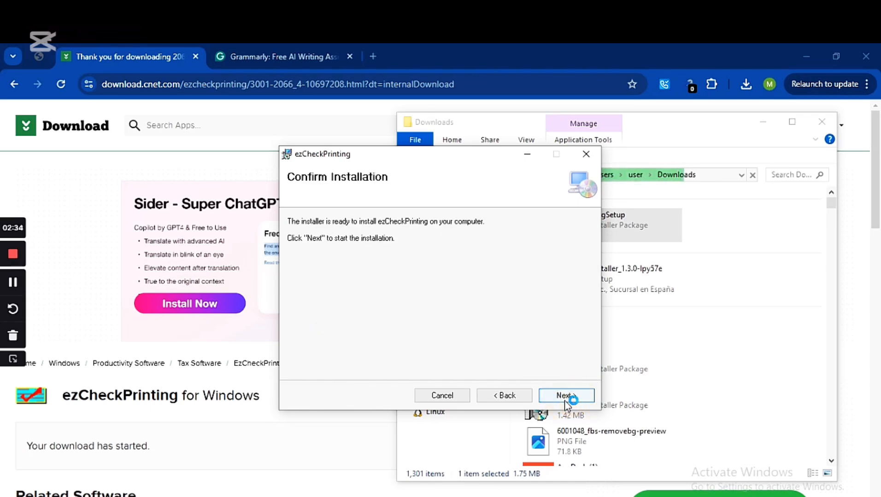
click(564, 400)
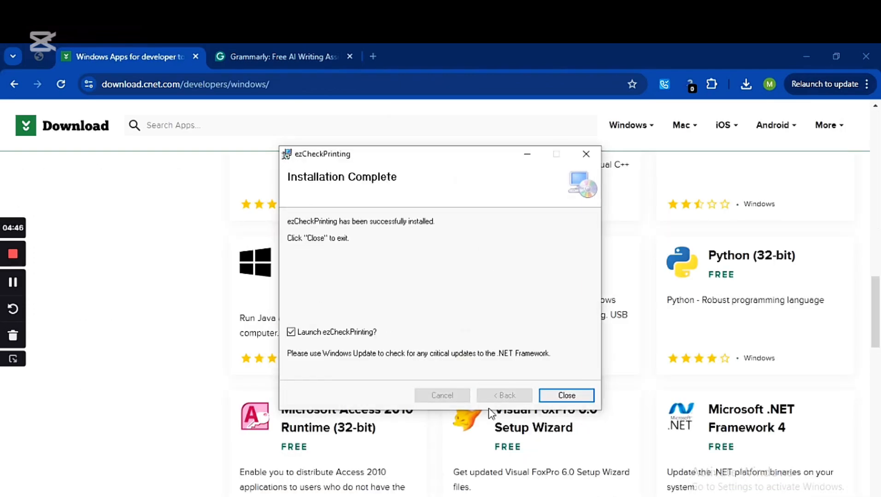
click(563, 397)
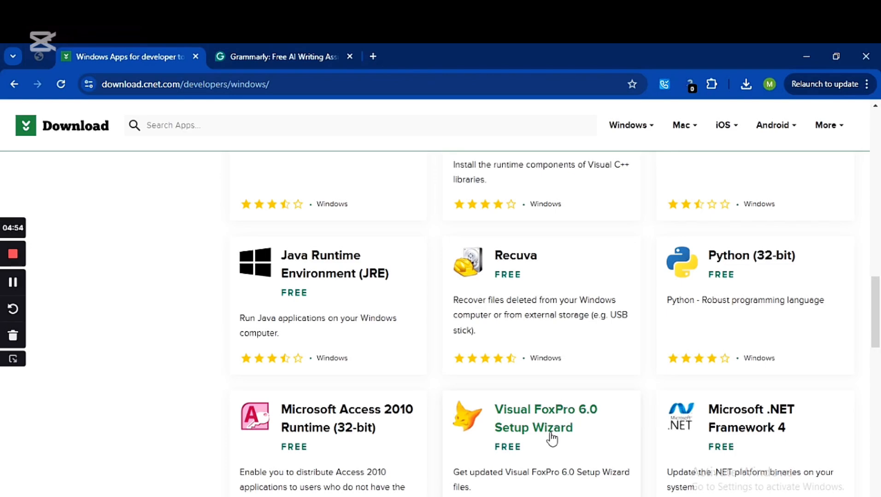
Step: Minimize Chrome and the Downloads window, then start ezCheckPrinting from its desktop shortcut
click(803, 56)
click(761, 121)
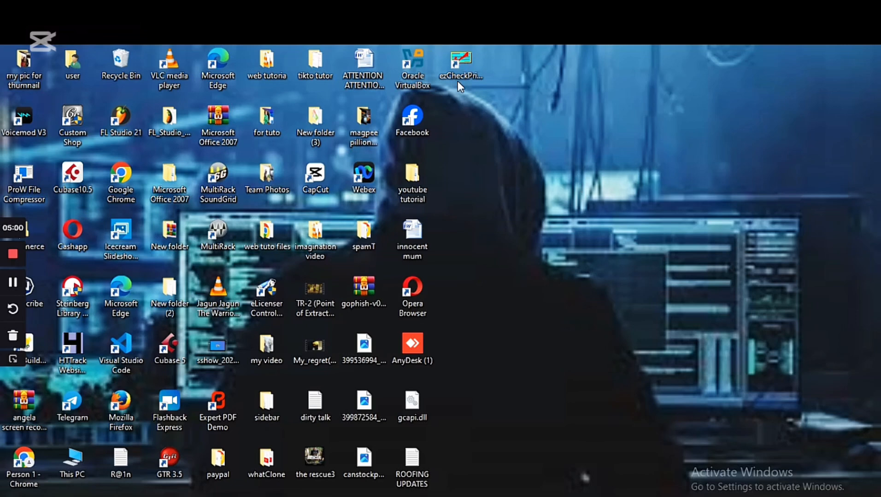
double_click(471, 60)
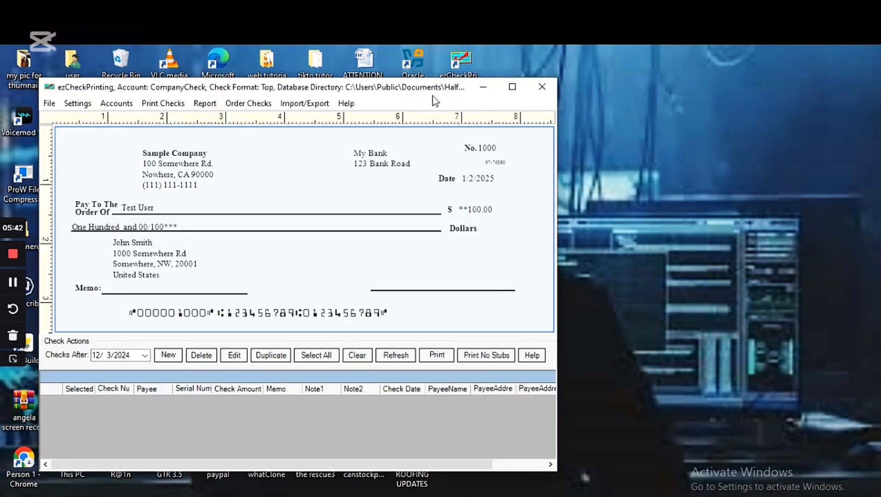
Step: Reposition the ezCheckPrinting window and maximize it to full screen
drag(433, 97, 620, 115)
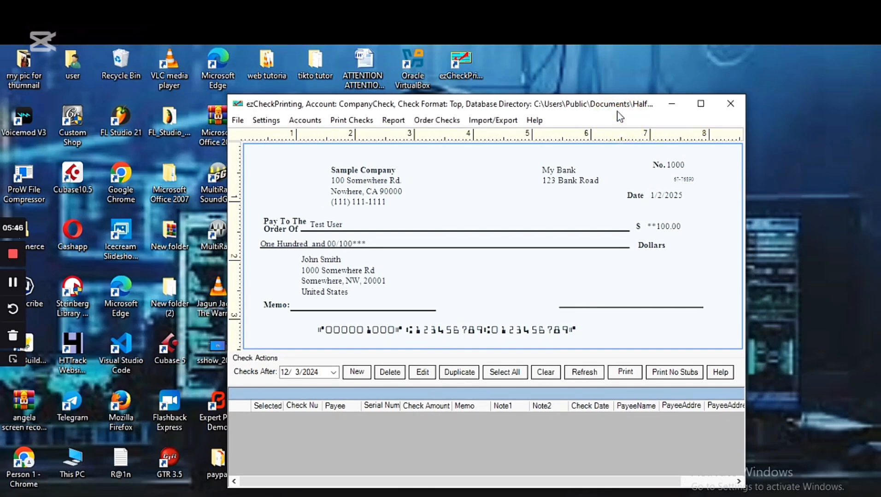
click(701, 105)
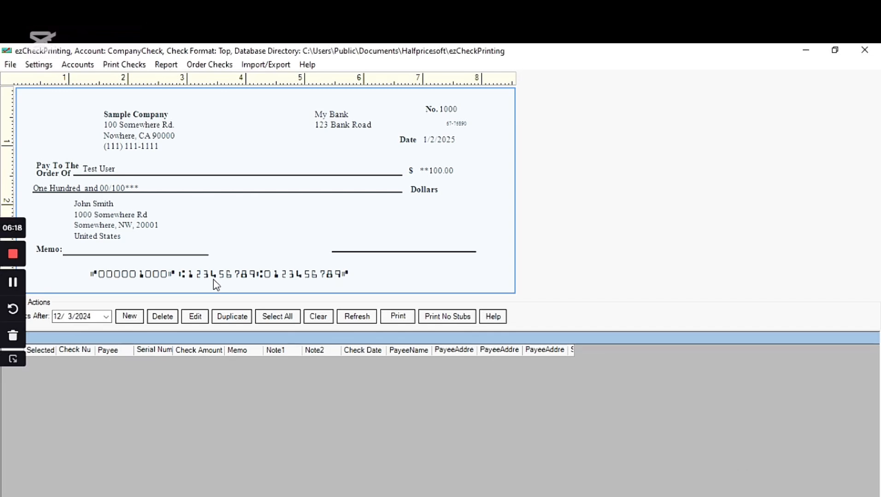
click(13, 286)
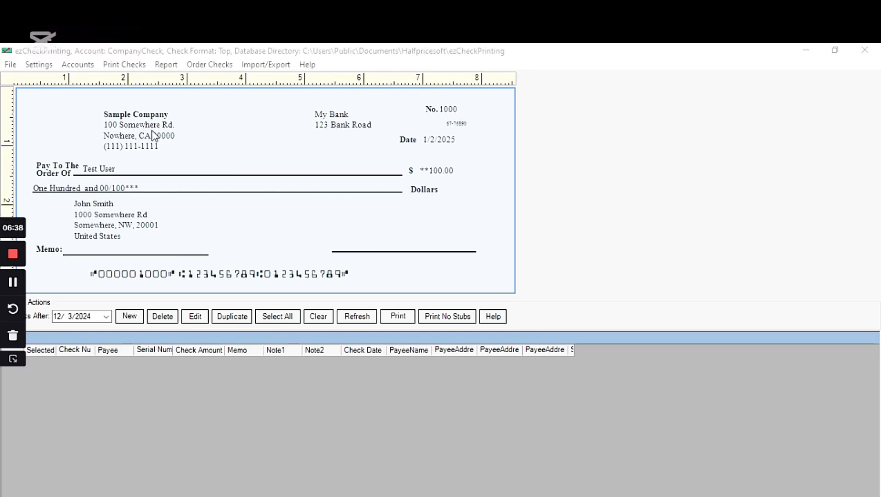
Step: Open Accounts > Edit/View Current Account and move the Check Setup dialog aside
click(76, 66)
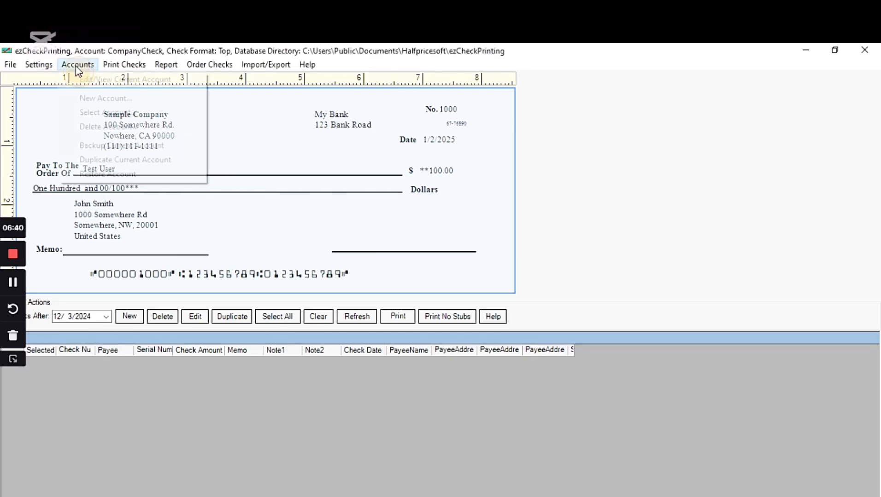
mouse_move(116, 65)
mouse_move(78, 66)
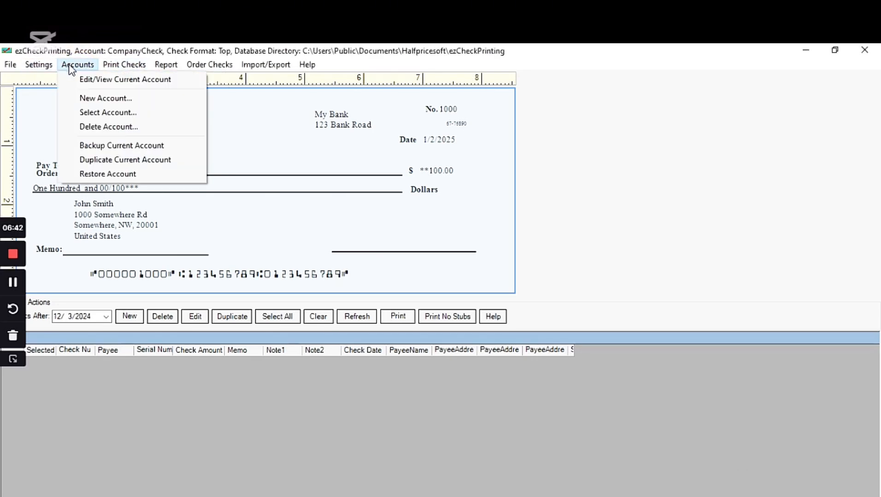
click(98, 83)
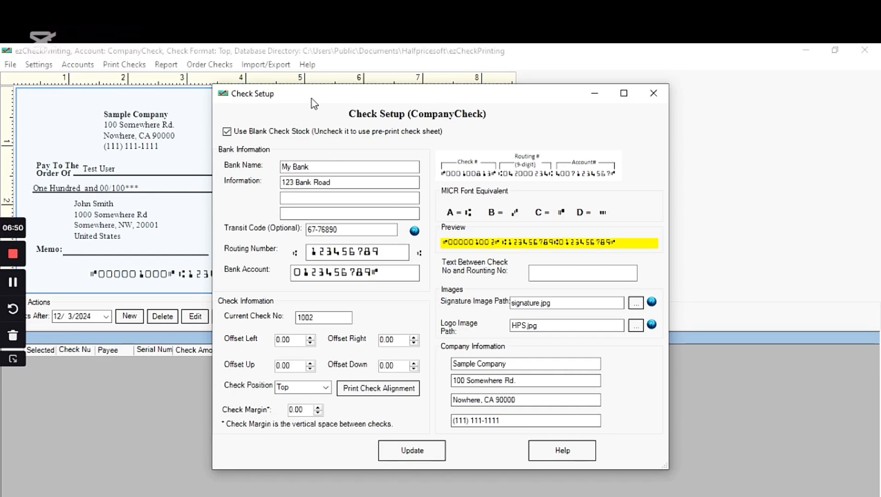
drag(311, 99, 381, 203)
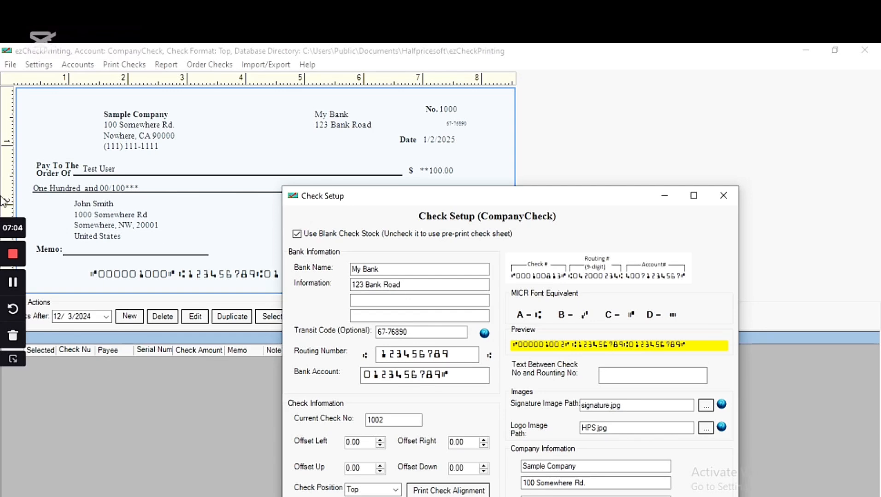
click(15, 289)
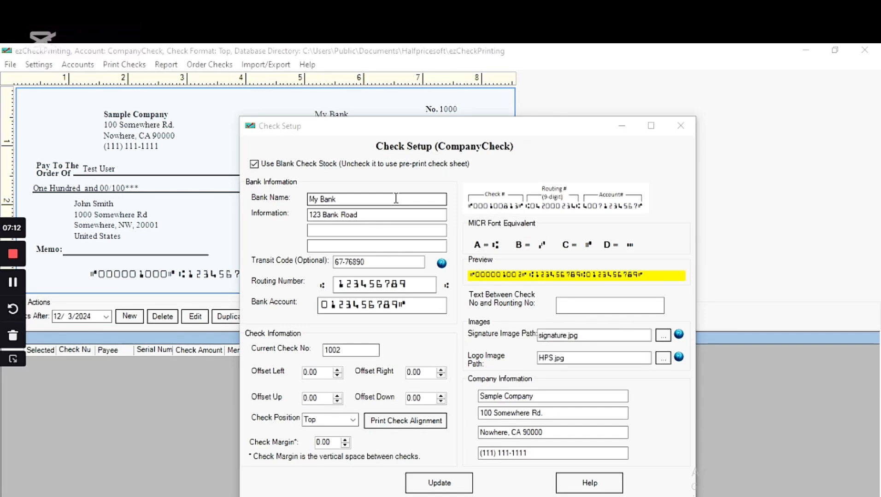
Step: Replace My Bank with 'Chase' in the Bank Name field, fixing the lowercase typo
click(347, 199)
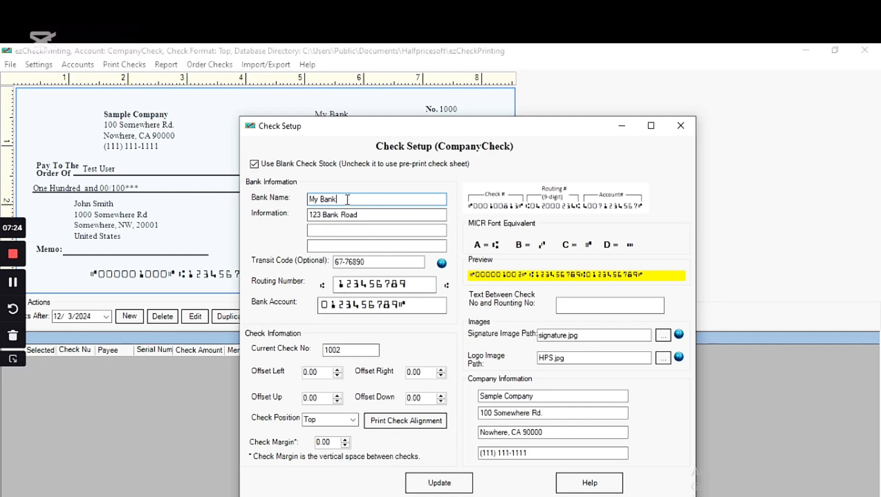
key(BackSpace)
key(BackSpace)
key(BackSpace)
key(BackSpace)
key(BackSpace)
key(BackSpace)
key(BackSpace)
text(chase)
key(BackSpace)
key(BackSpace)
key(BackSpace)
key(BackSpace)
key(BackSpace)
text(Chase)
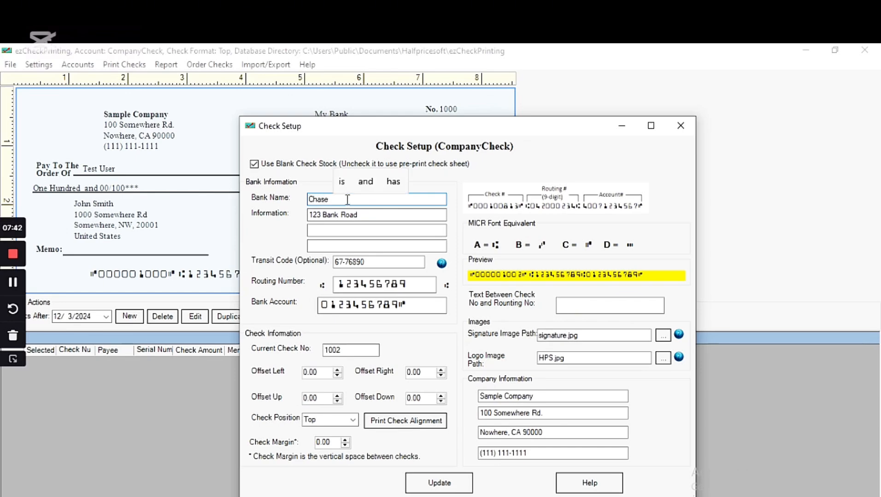
click(319, 215)
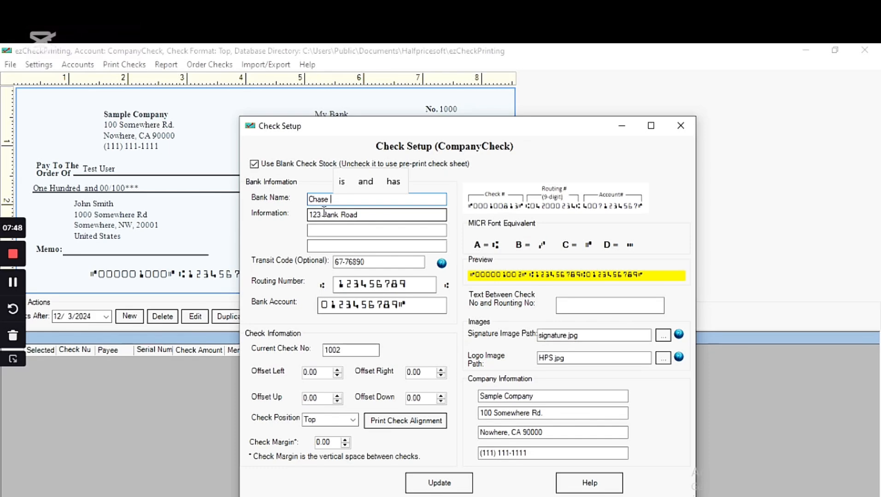
Step: Type the town 'beautfort SA' into the bank address line, correcting the mistyped text
click(324, 215)
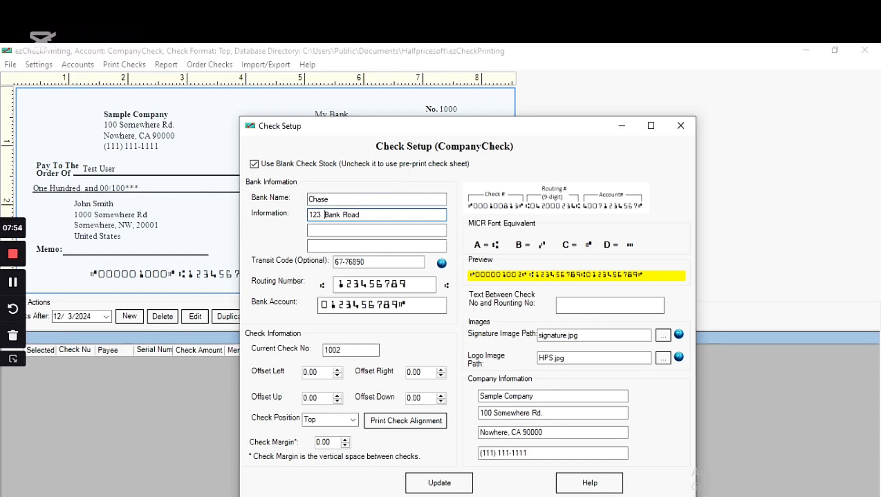
text(boston ma)
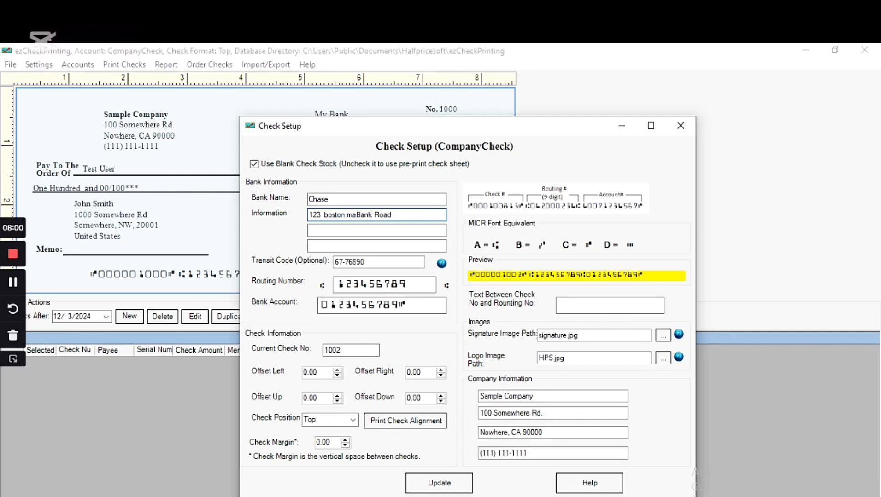
text(s)
key(BackSpace)
key(BackSpace)
key(BackSpace)
key(BackSpace)
key(BackSpace)
key(BackSpace)
key(BackSpace)
key(BackSpace)
key(BackSpace)
key(BackSpace)
text(beautfort )
text(A)
key(BackSpace)
text(SA)
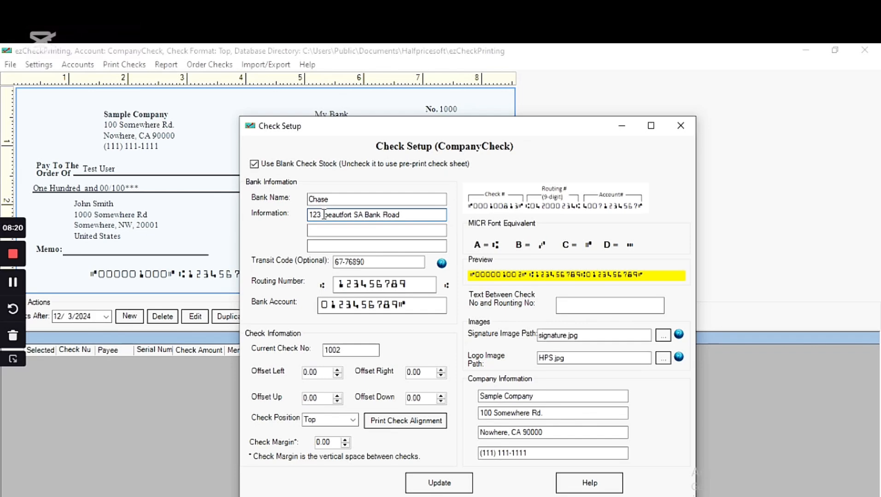
Step: Move the town to the end of the line as 'Beautfort SA.' after 123 Bank Road
drag(364, 214, 326, 217)
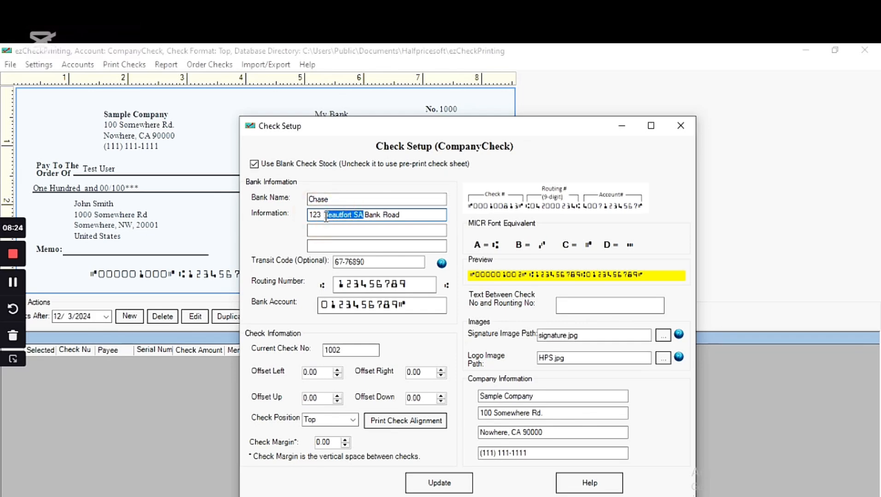
key(BackSpace)
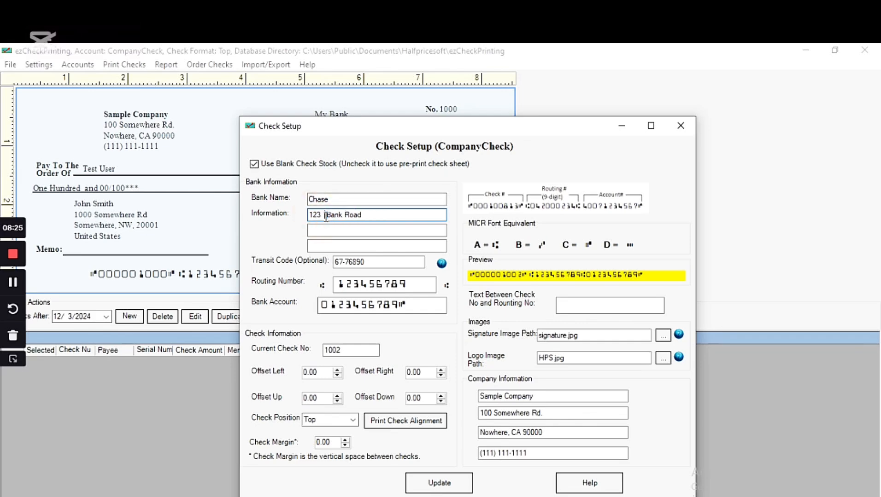
click(374, 212)
text(beautfort SA)
click(368, 216)
key(BackSpace)
text(B)
click(405, 216)
click(406, 214)
text(.)
Step: Delete the old routing number digits and enter the new bank's routing number
click(348, 281)
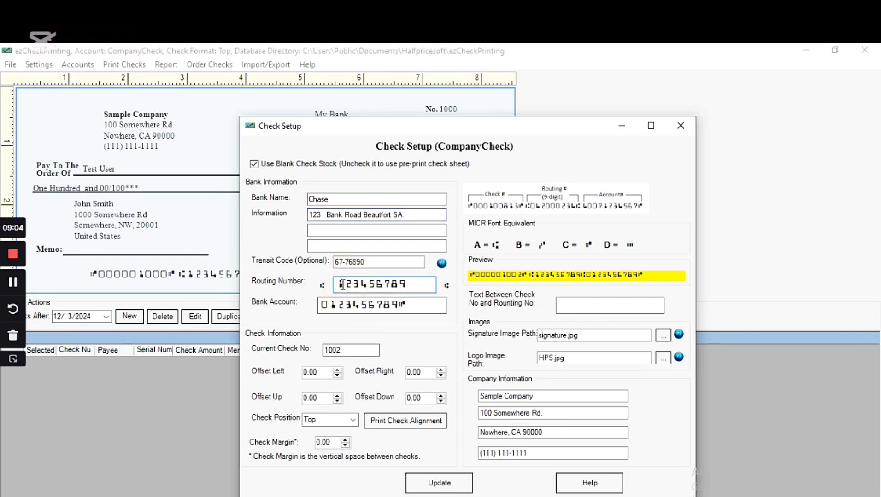
key(Delete)
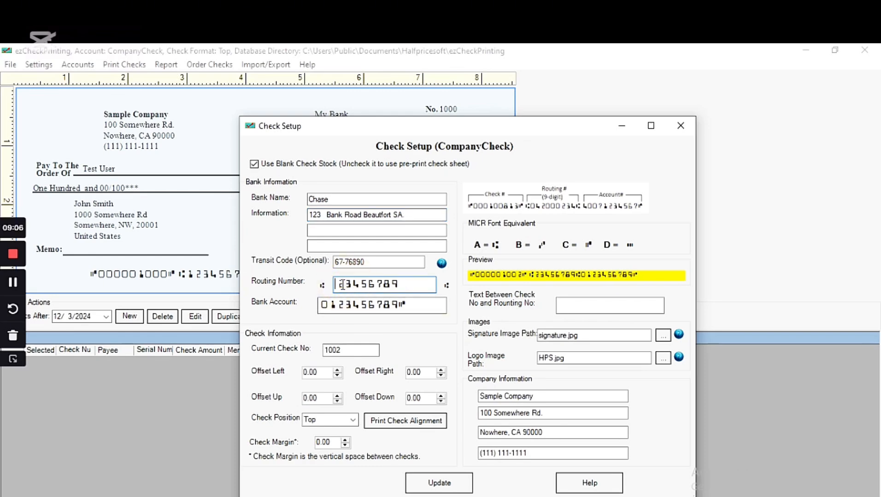
text(3)
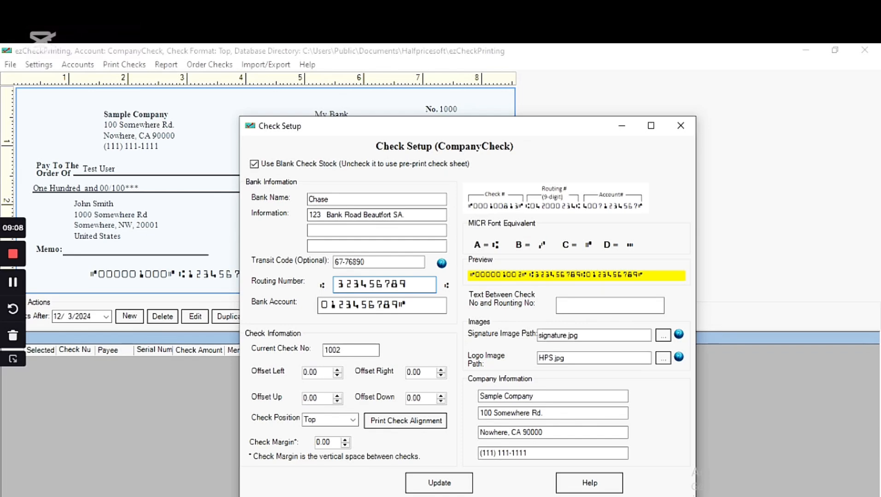
text(4)
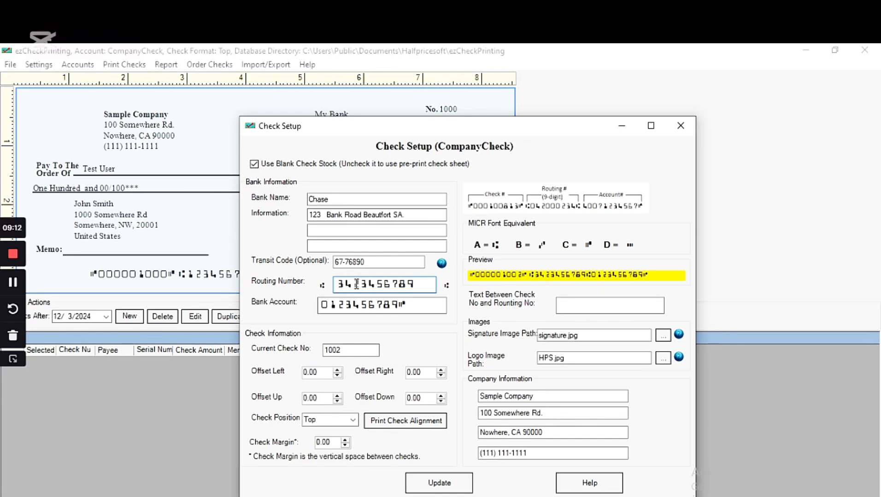
drag(358, 284, 417, 282)
key(BackSpace)
key(BackSpace)
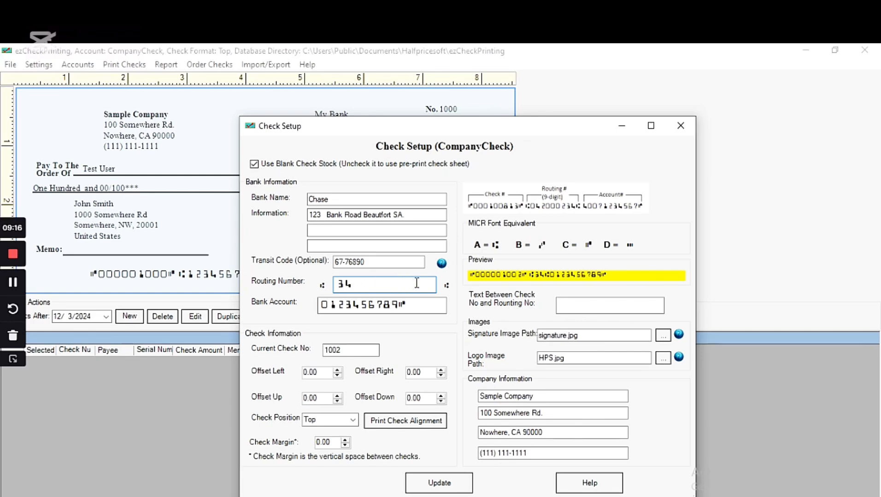
text(80)
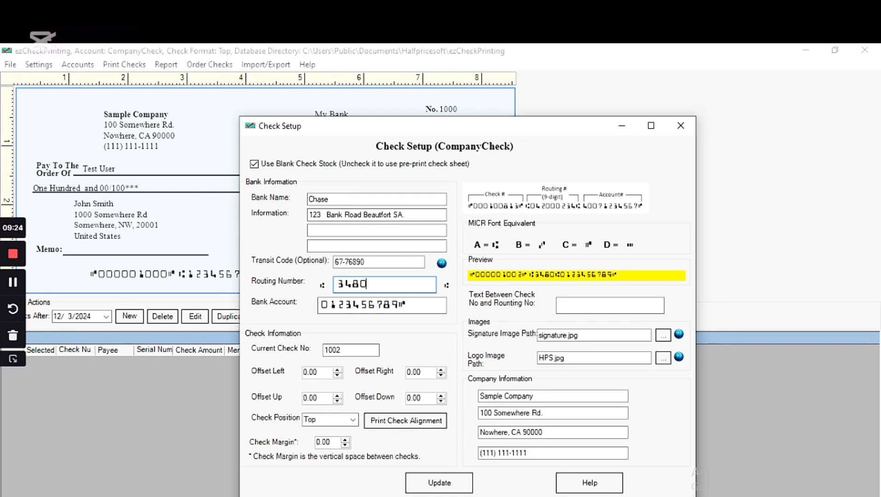
text(57)
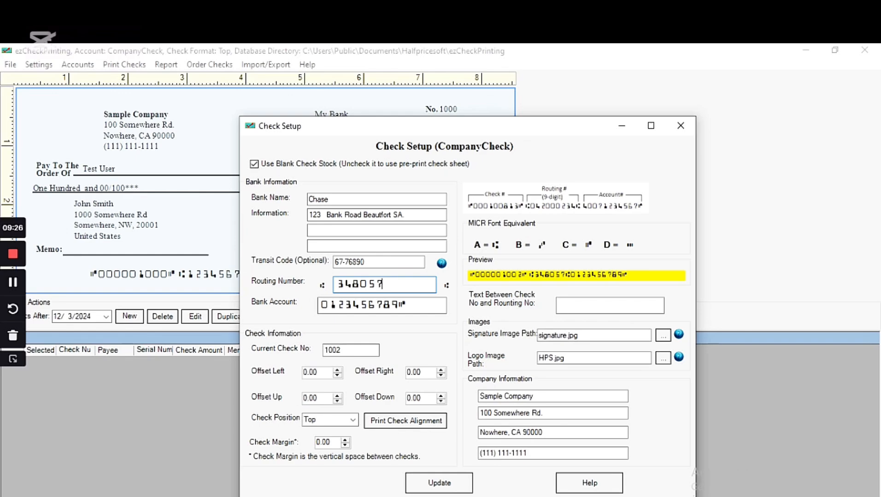
text(41)
text(66)
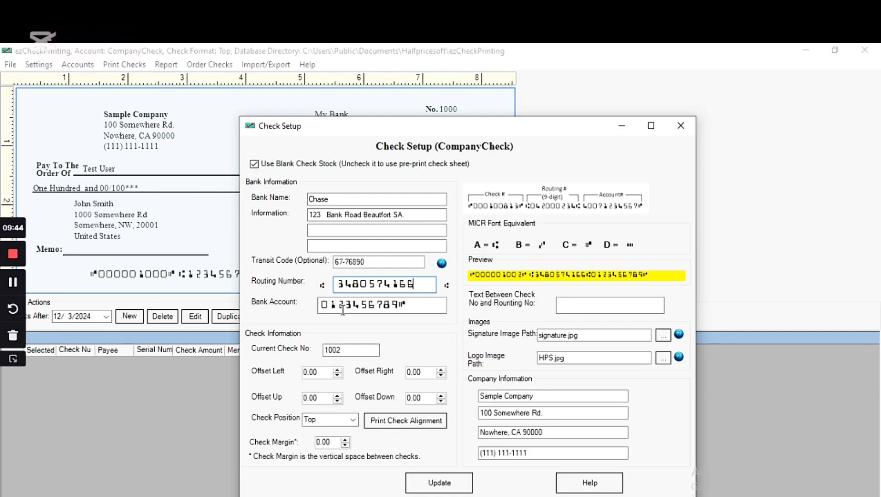
Step: Clear the Bank Account field and enter the new account number
click(399, 306)
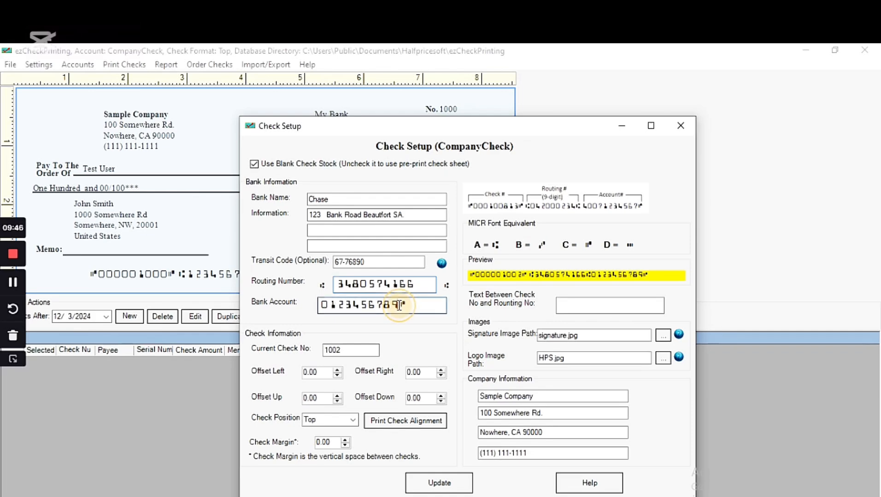
key(BackSpace)
key(BackSpace)
key(BackSpace)
key(BackSpace)
key(BackSpace)
key(BackSpace)
key(BackSpace)
key(BackSpace)
key(BackSpace)
key(BackSpace)
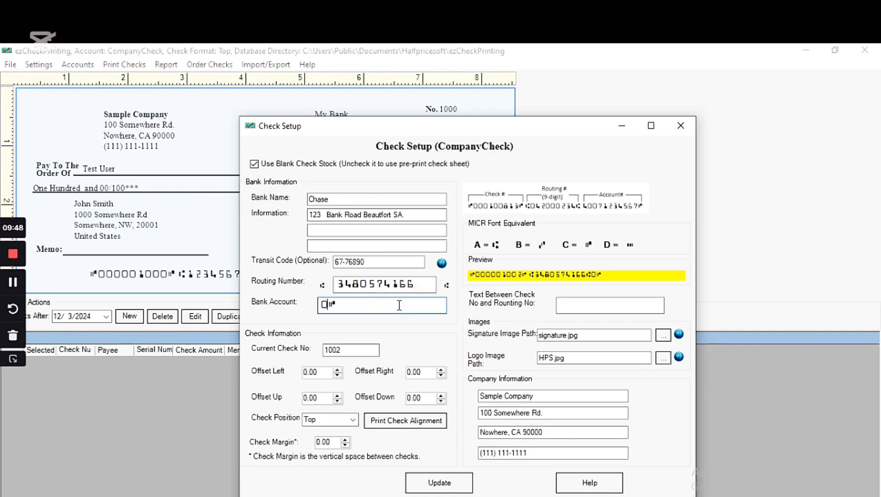
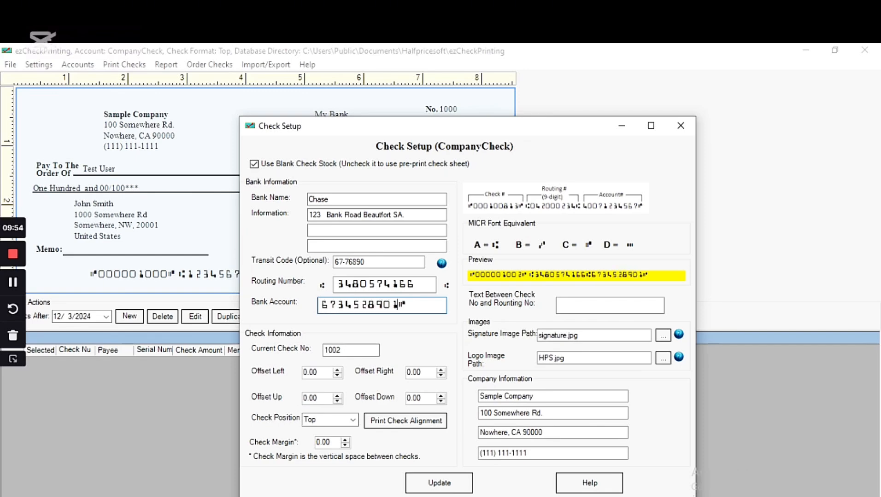
Step: Change the current check number from 1002 to 1011, then move the Check Setup window aside
click(346, 352)
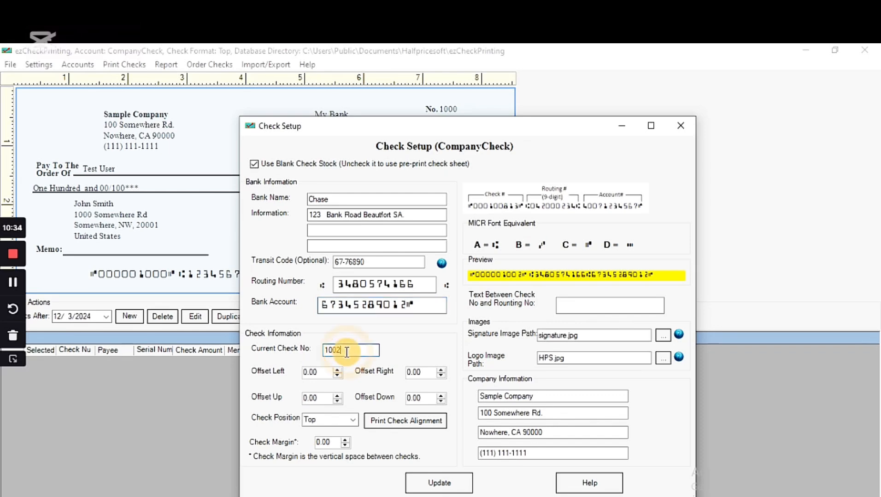
key(BackSpace)
key(BackSpace)
text(11)
drag(474, 130, 651, 103)
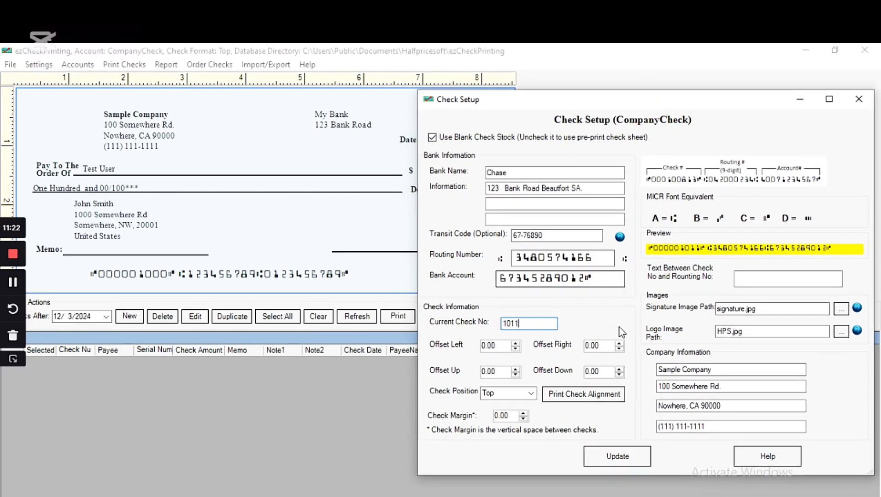
Step: Rename the company from Sample Company to 'Simoice Creative'
double_click(723, 369)
click(713, 369)
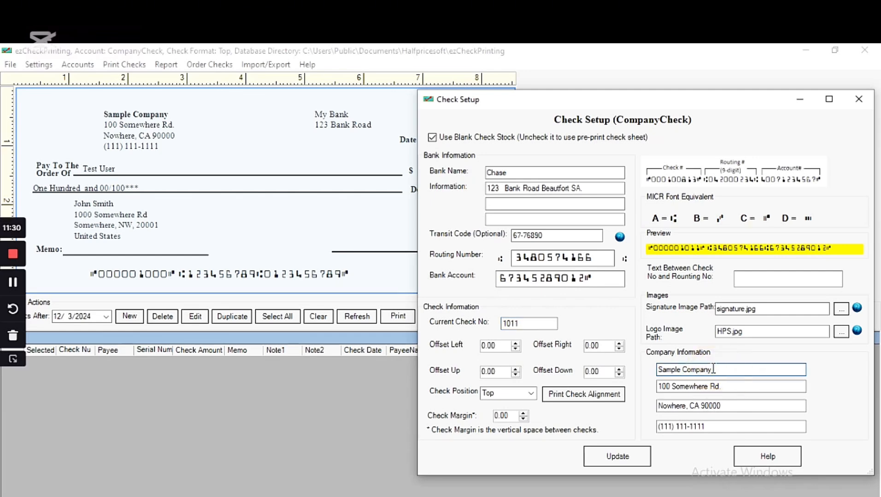
drag(713, 369, 654, 377)
key(BackSpace)
text(Simoice)
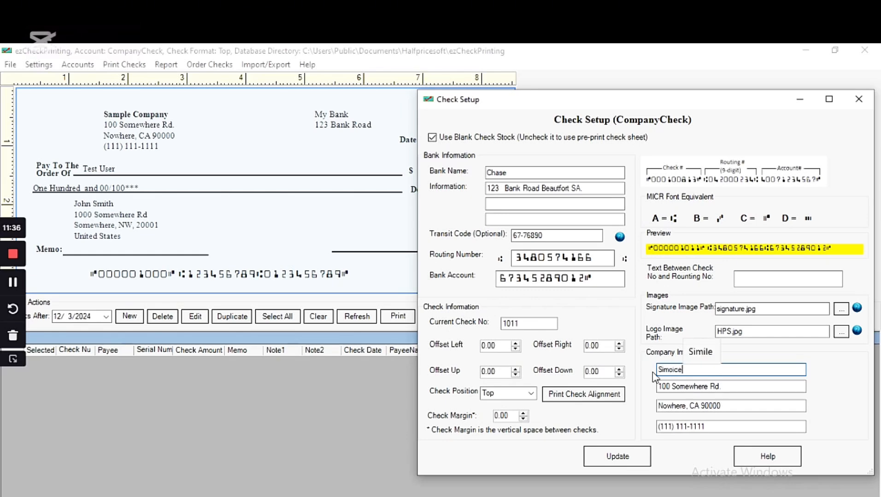
text( Creat)
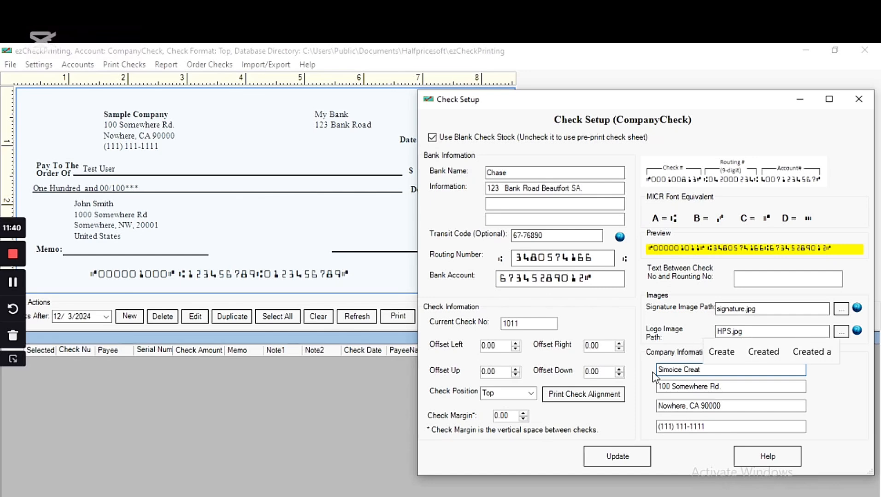
text(ive)
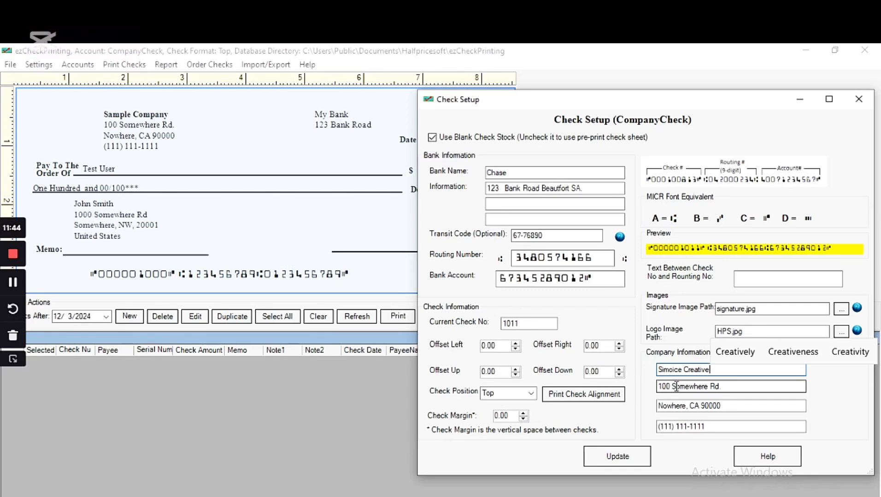
click(707, 386)
drag(708, 386, 674, 391)
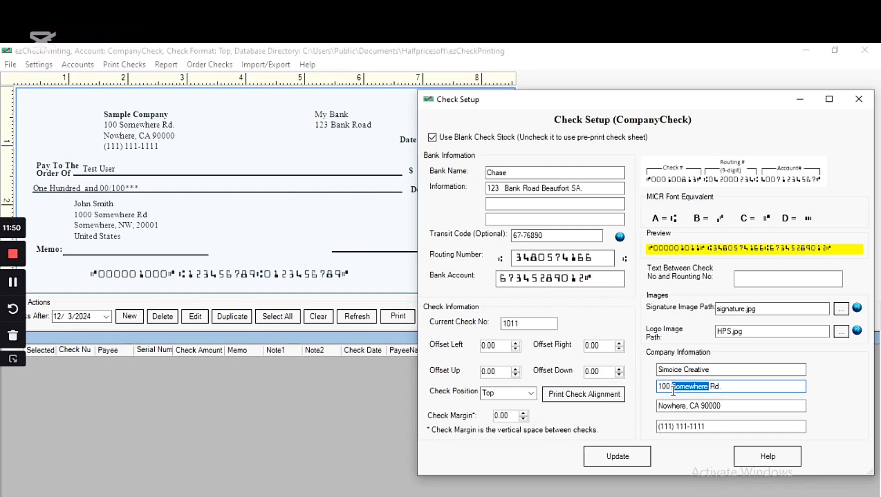
key(BackSpace)
key(BackSpace)
key(BackSpace)
key(BackSpace)
key(BackSpace)
key(BackSpace)
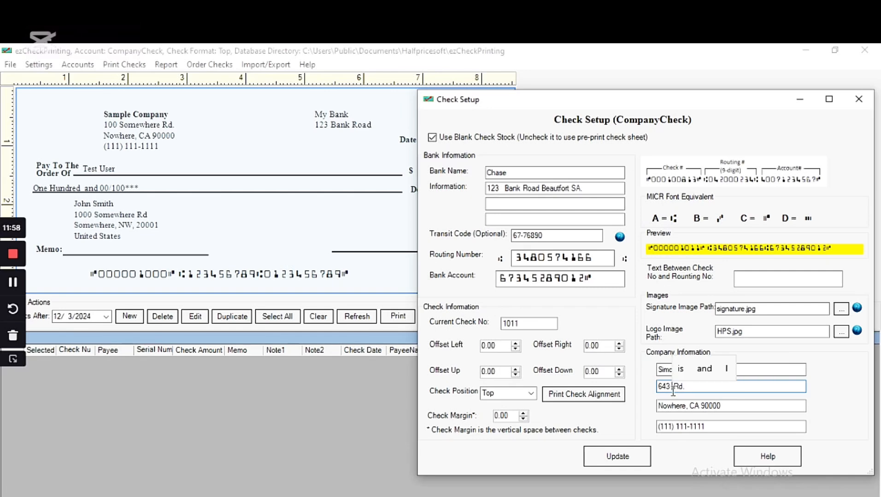
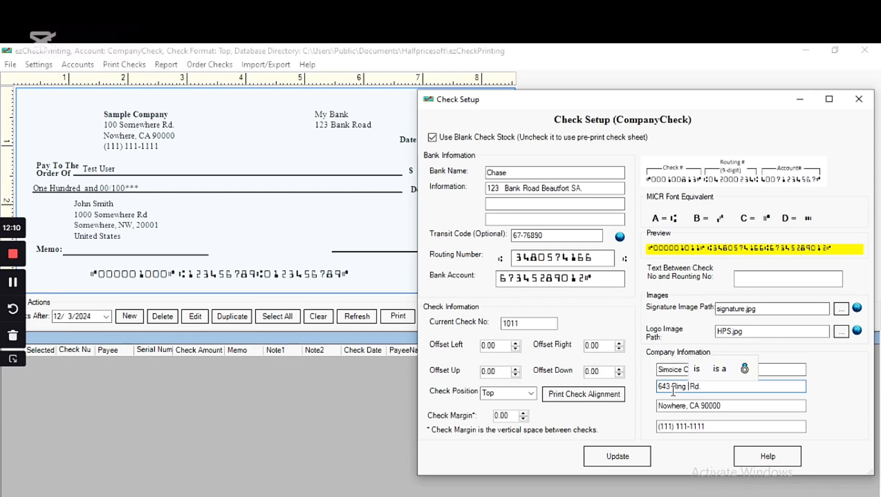
click(703, 388)
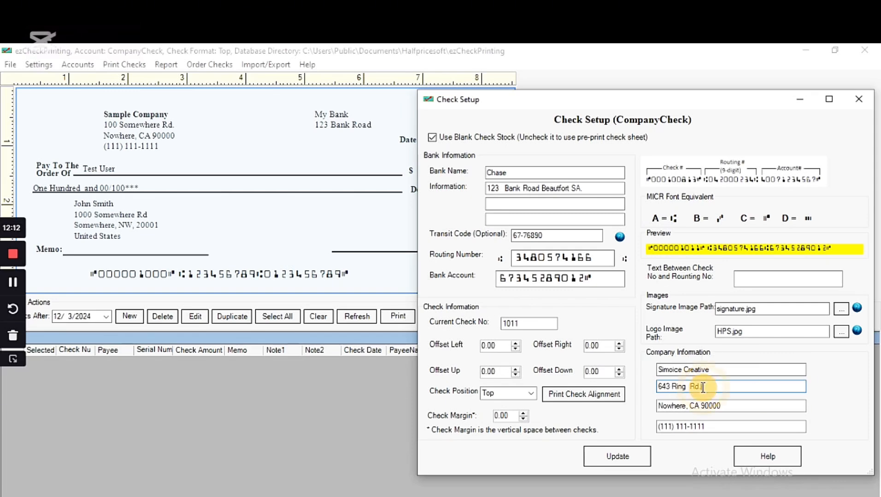
key(BackSpace)
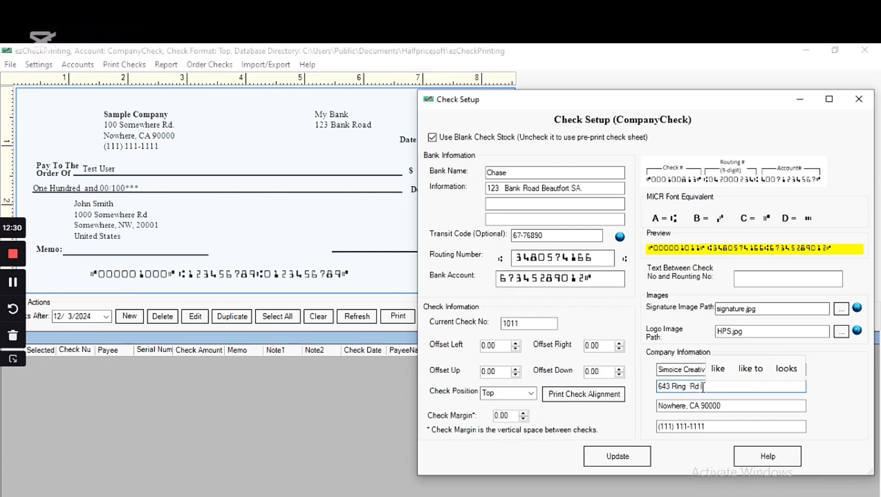
Step: Replace Nowhere with Los Angeles in the city line, giving Los Angeles, CA 90000
text(os)
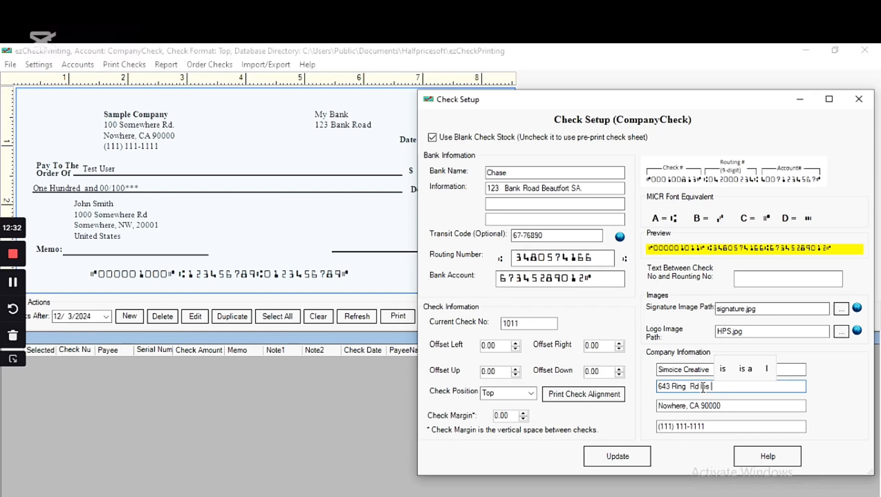
key(BackSpace)
key(BackSpace)
key(BackSpace)
key(BackSpace)
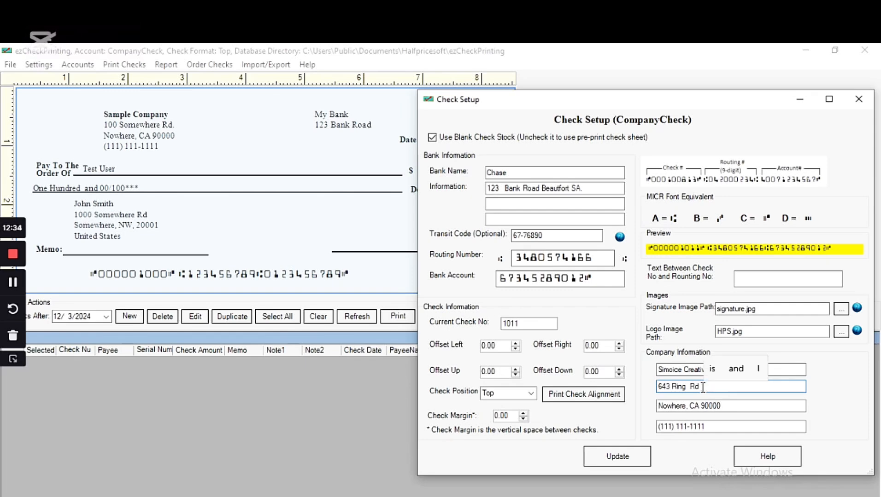
text(los )
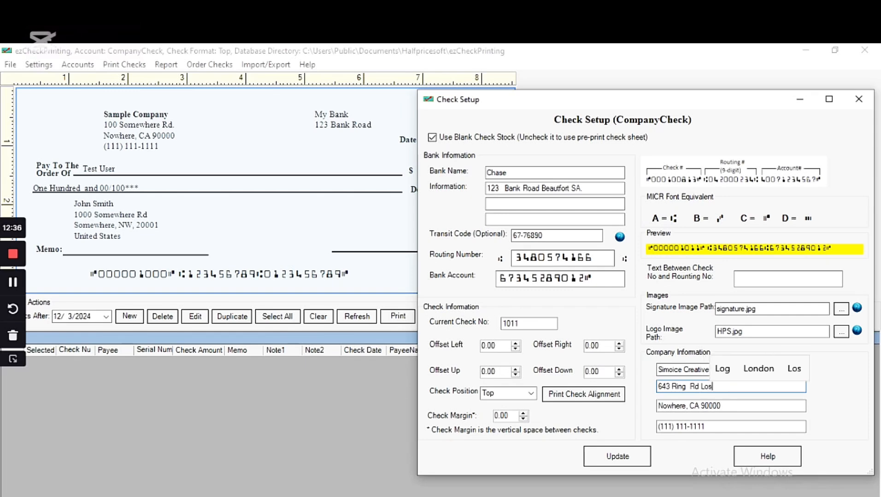
text(A)
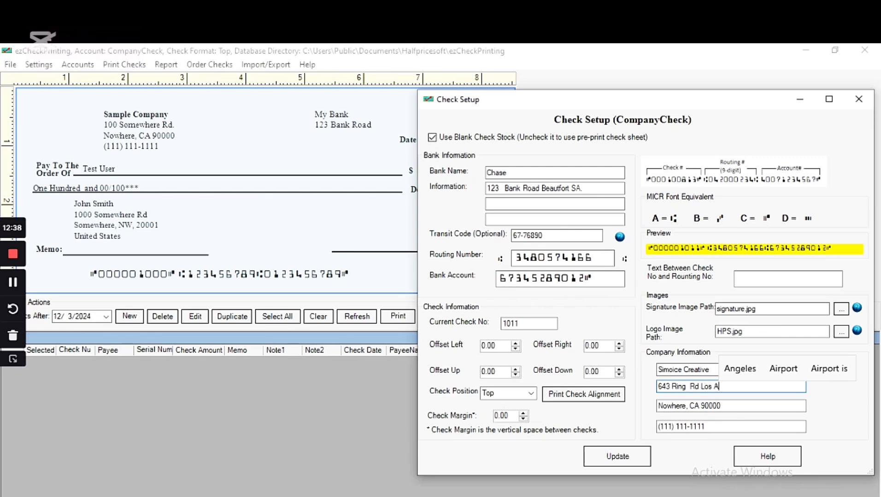
text(ngeles)
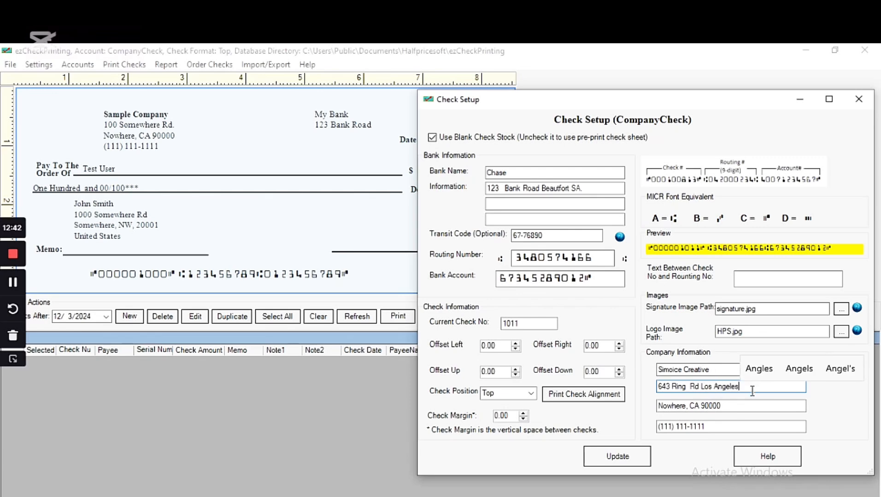
text(s)
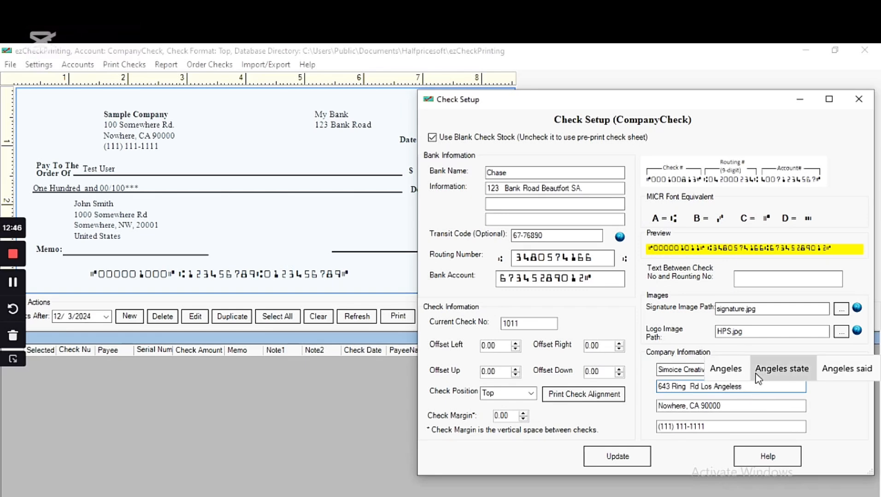
key(BackSpace)
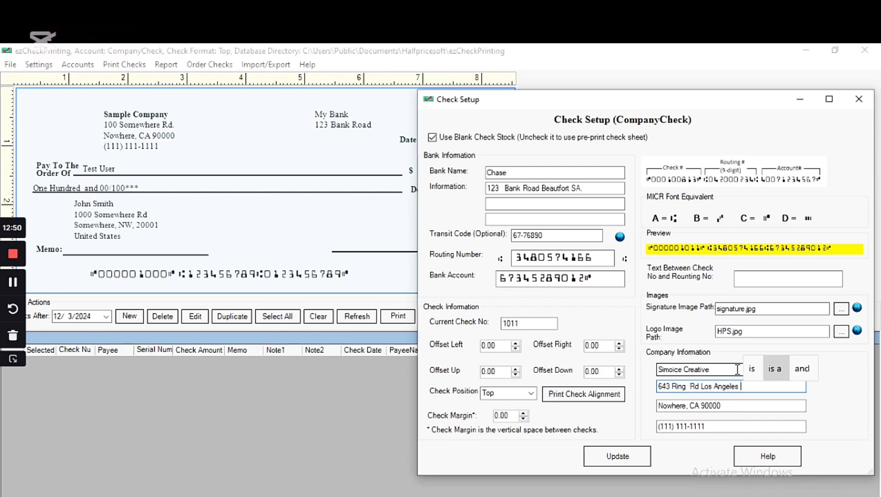
text(CA)
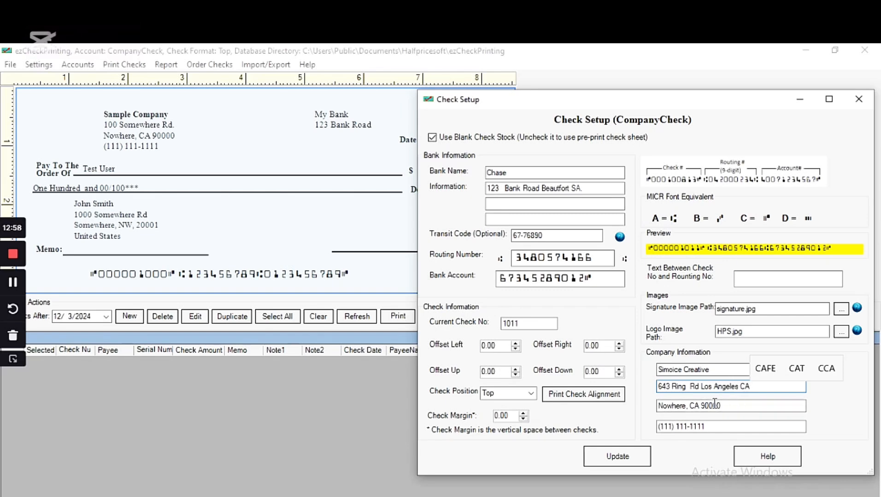
click(687, 405)
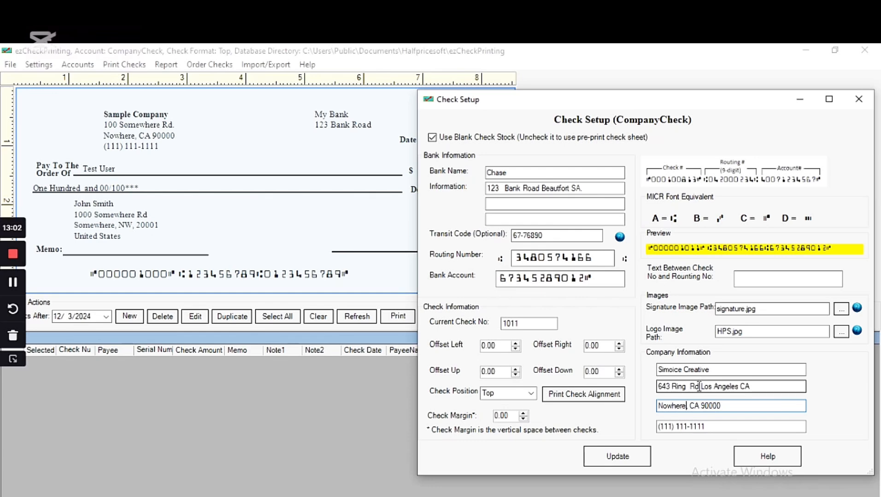
drag(701, 387, 736, 386)
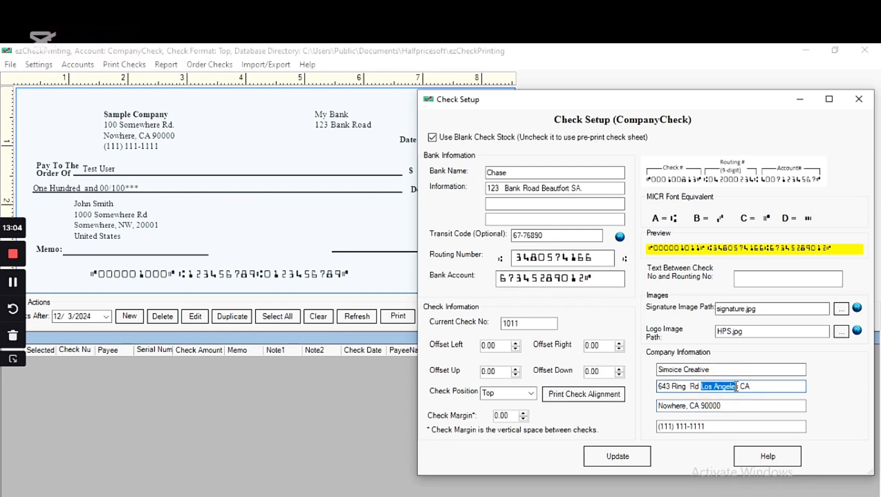
key(BackSpace)
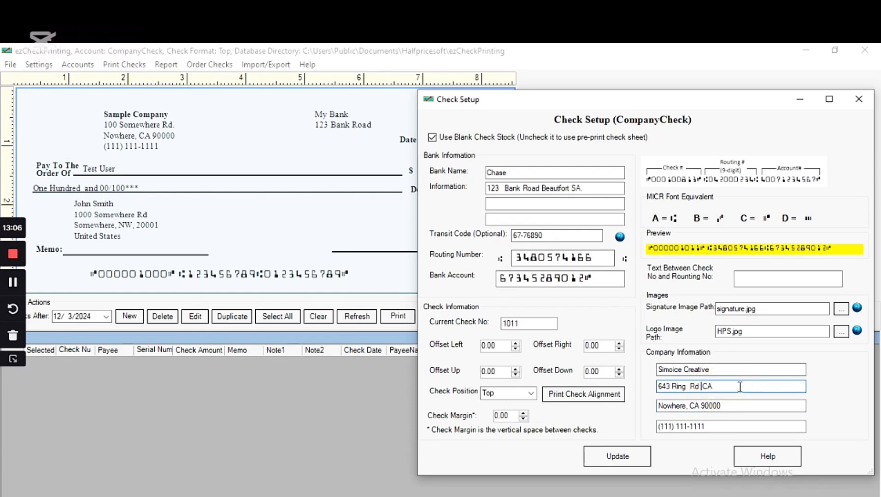
key(Delete)
key(Delete)
double_click(659, 407)
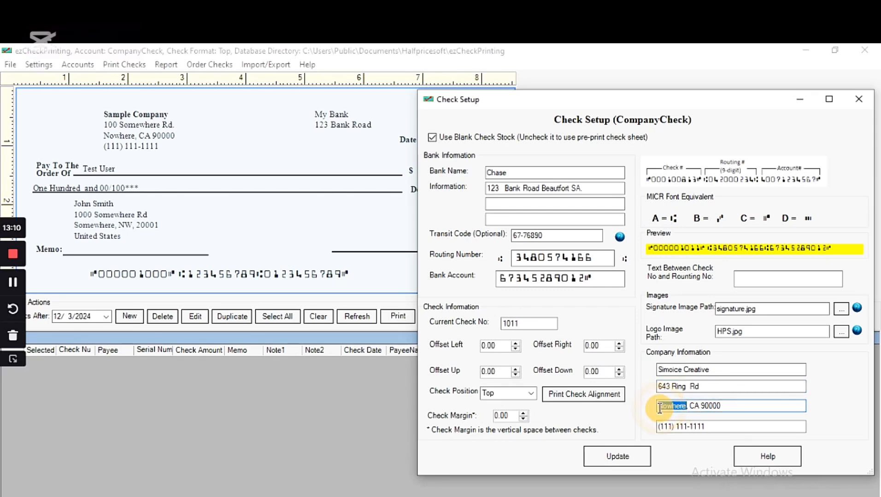
text(Los Angeles)
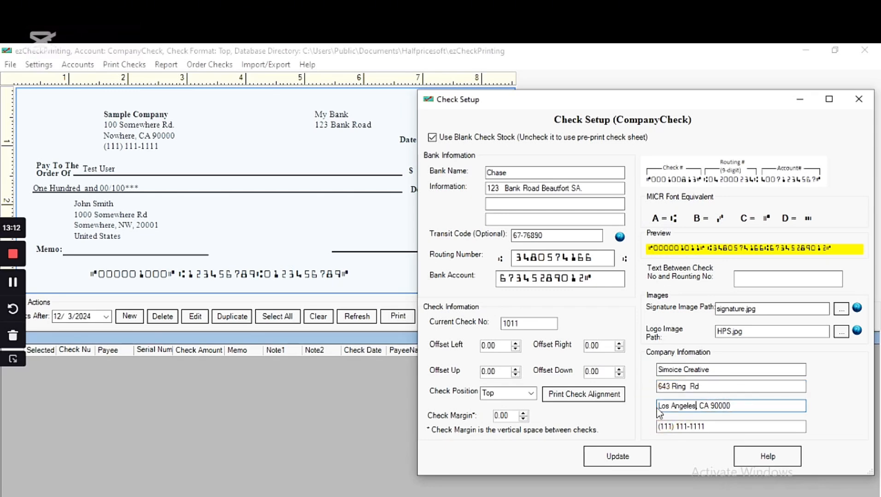
Step: Overwrite the sample company phone number with the new number, including its dash
double_click(707, 429)
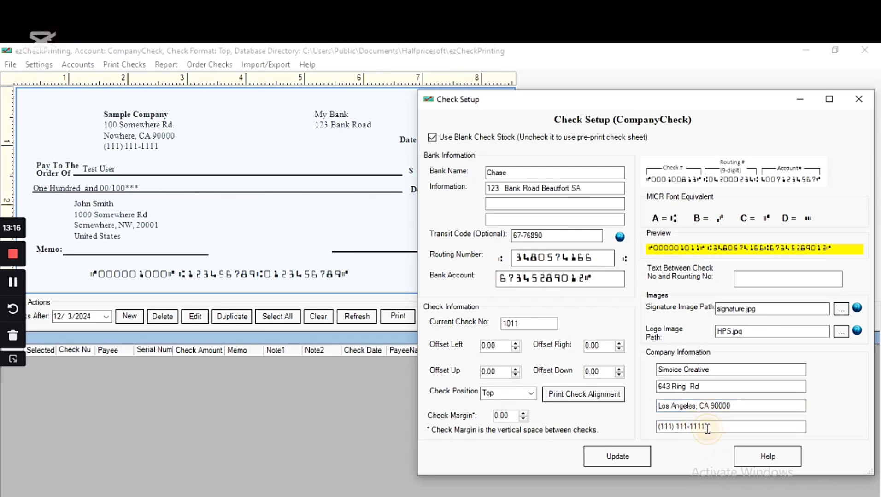
double_click(707, 429)
key(BackSpace)
key(BackSpace)
key(BackSpace)
key(BackSpace)
click(671, 428)
key(BackSpace)
key(BackSpace)
key(BackSpace)
text(7)
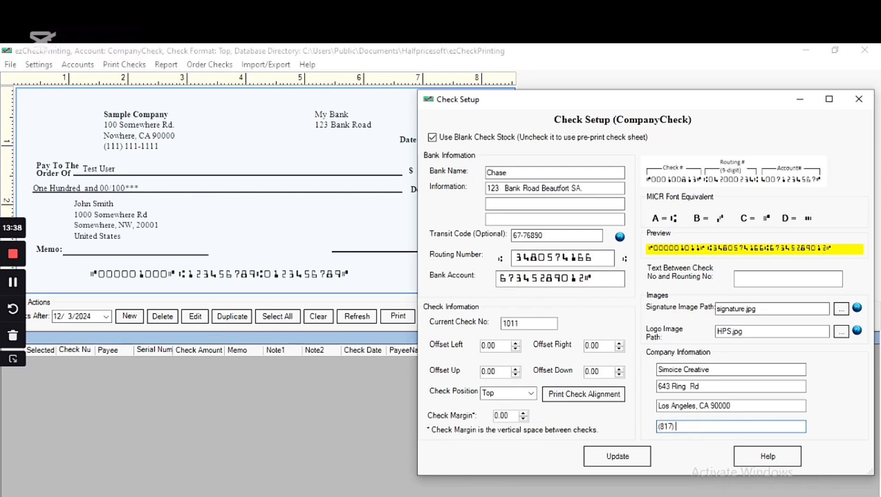
text(627693)
click(690, 427)
text(-)
mouse_move(571, 496)
mouse_move(621, 450)
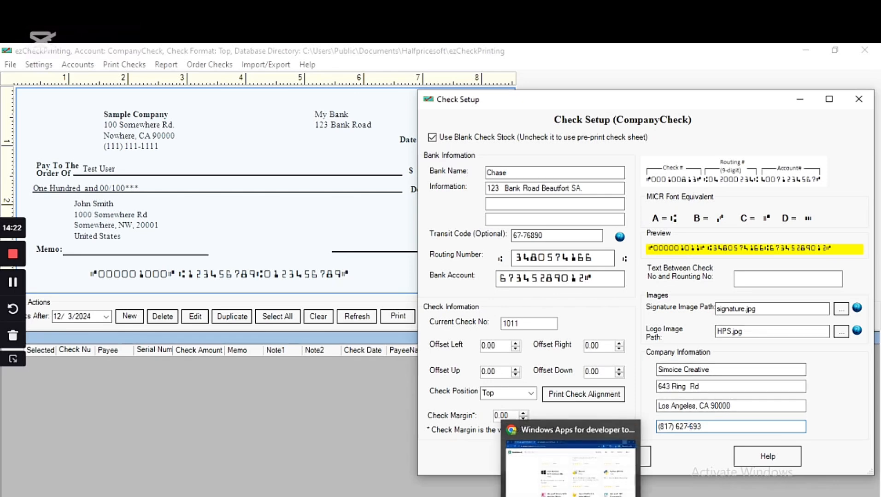
Step: In a new Chrome tab, search Google for 'company logo png download'
click(571, 460)
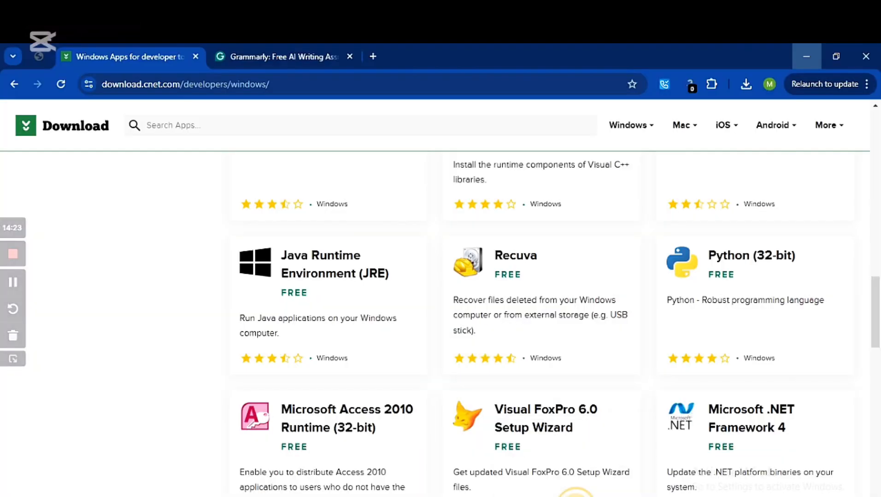
click(373, 57)
click(354, 83)
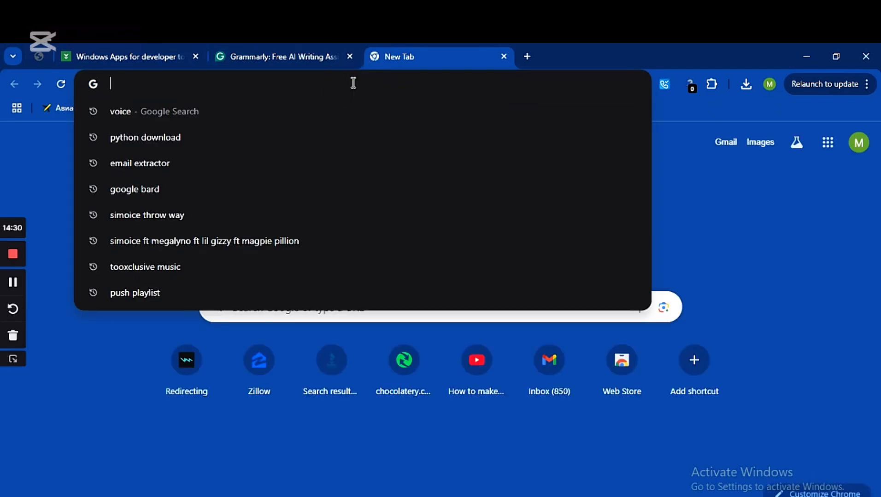
text(losg)
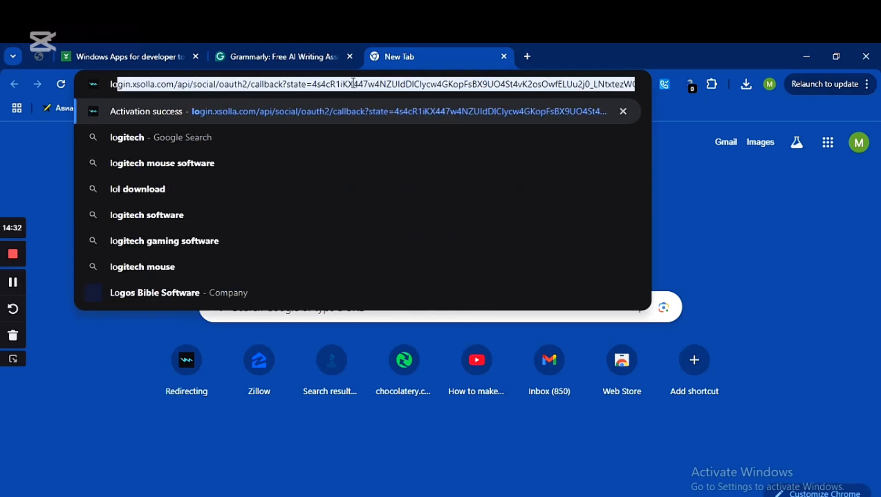
key(BackSpace)
key(BackSpace)
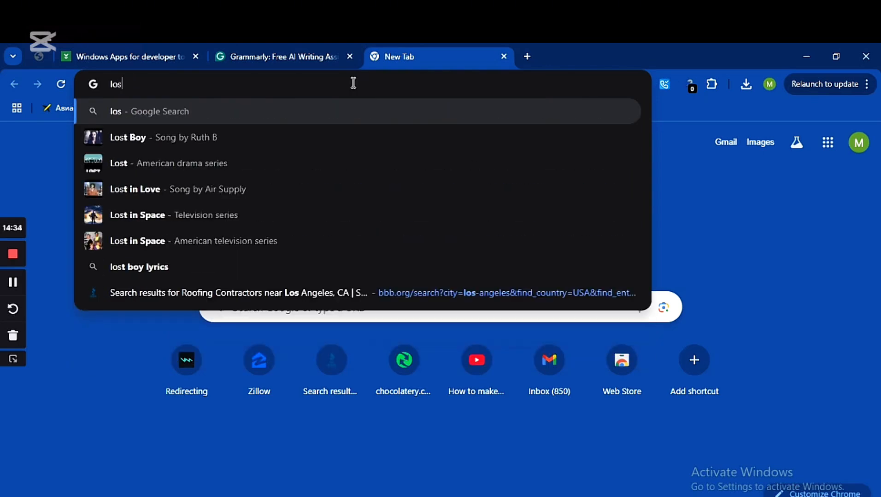
key(BackSpace)
key(BackSpace)
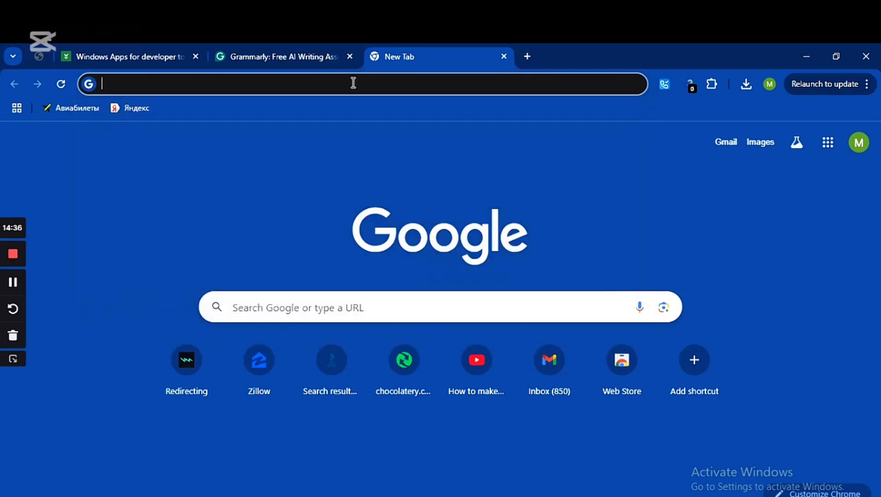
text(compan)
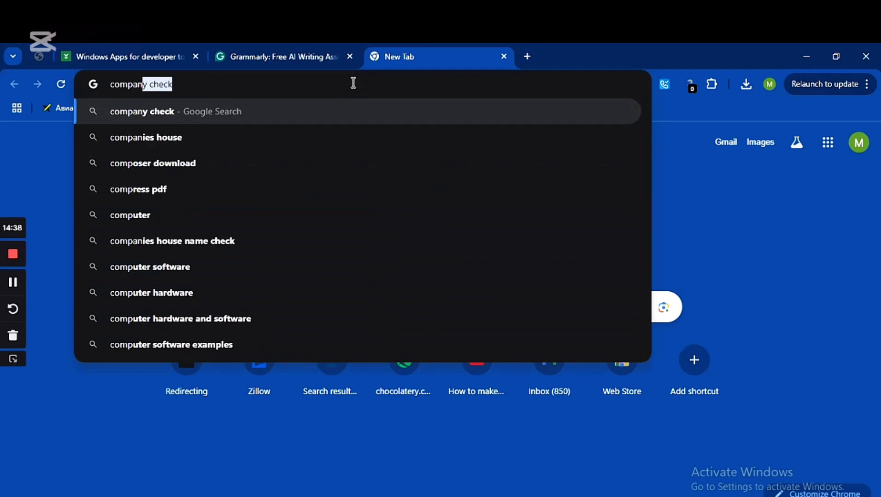
text(y lo)
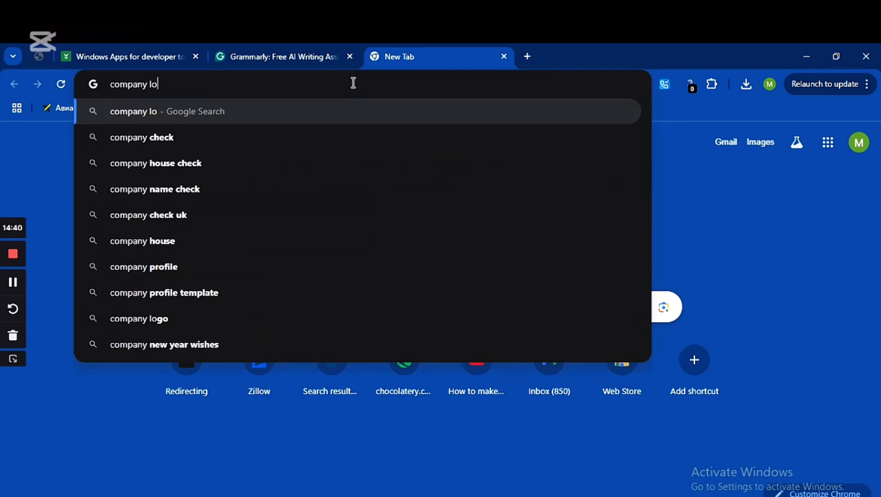
text(go p)
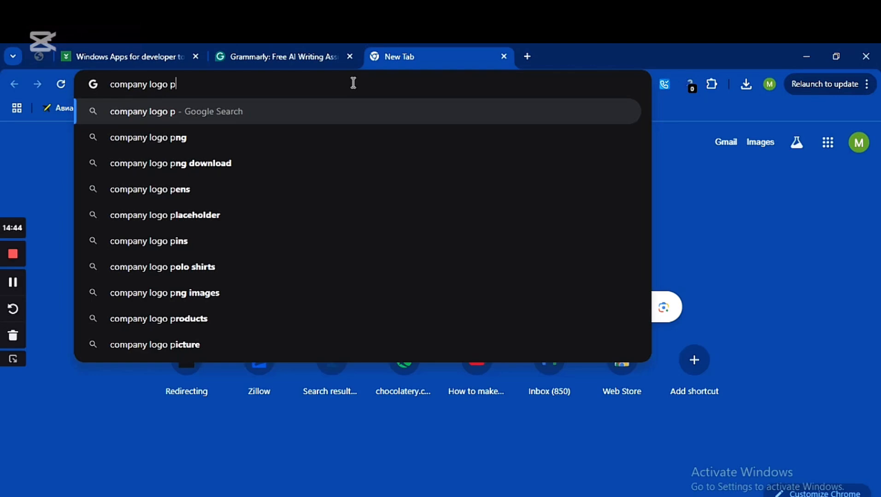
text(n)
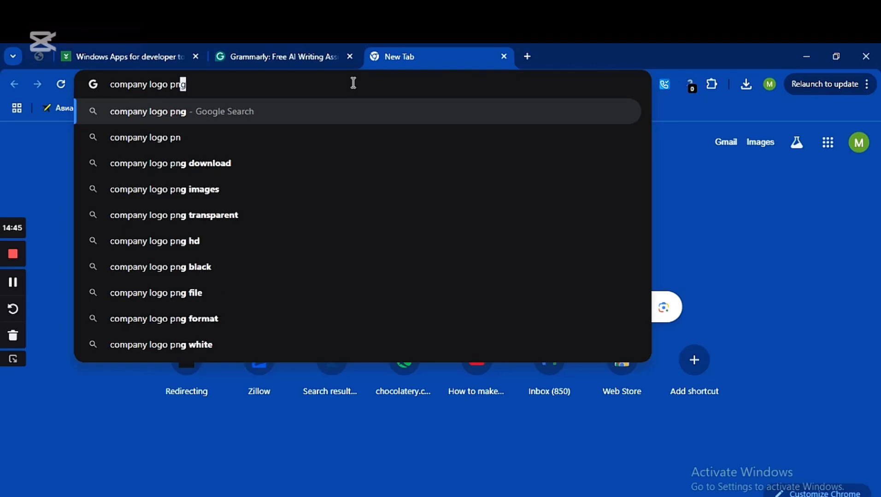
click(166, 162)
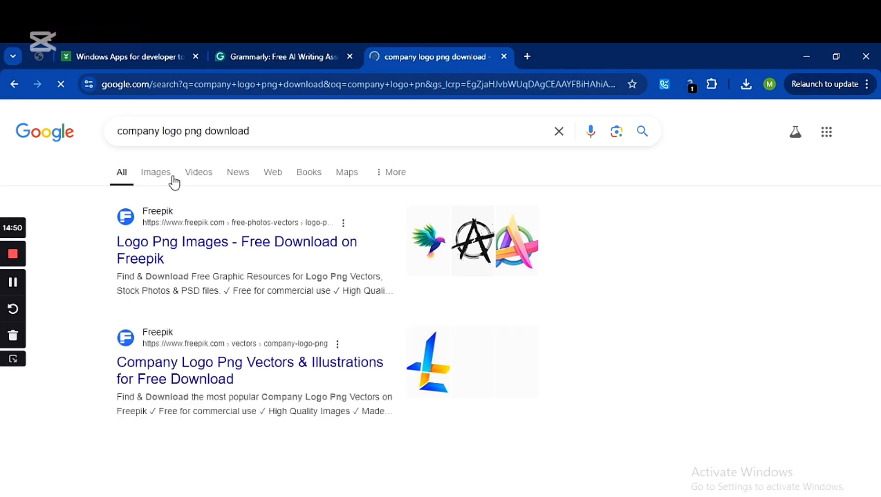
Step: Show image results, open the Pngtree swirl logo's source page, then restore down the browser
click(163, 176)
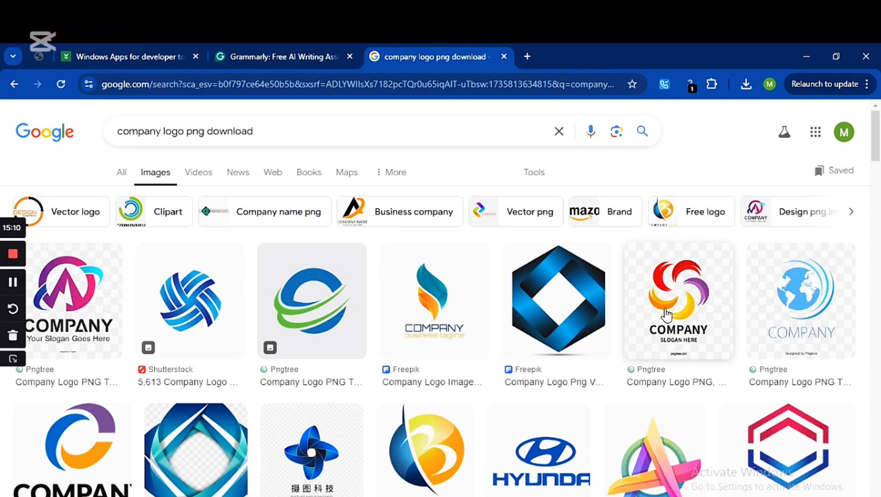
click(669, 317)
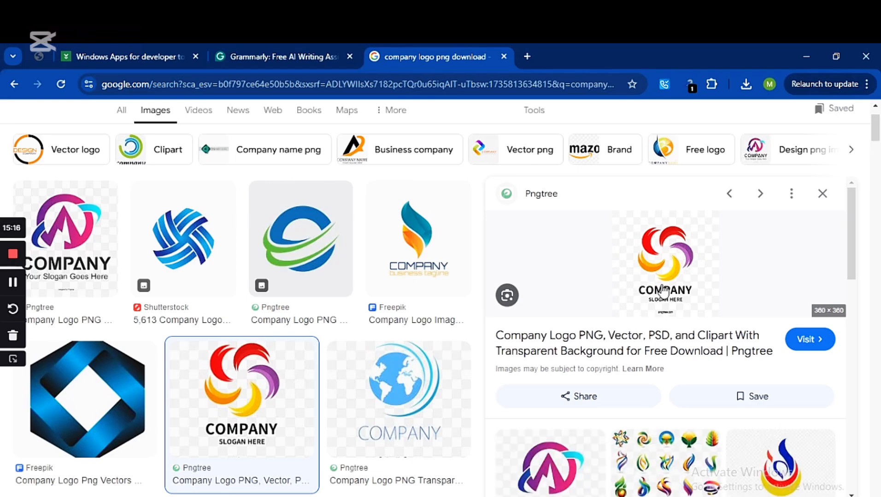
click(662, 290)
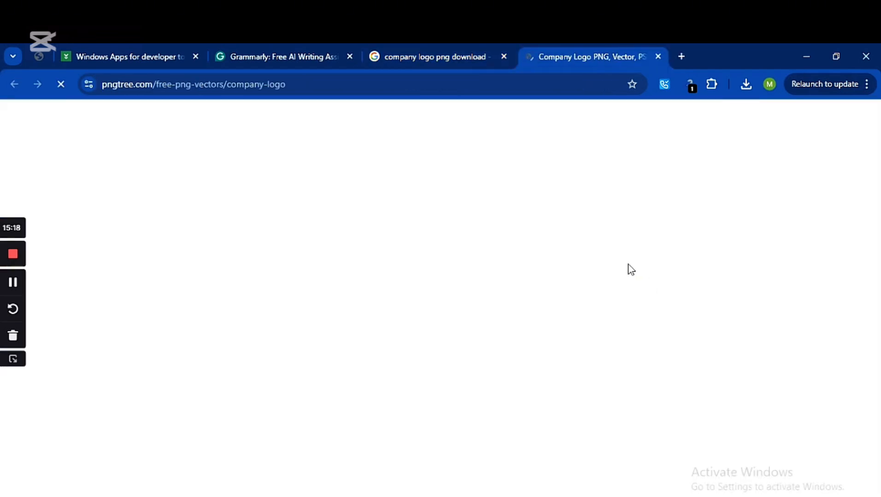
click(453, 56)
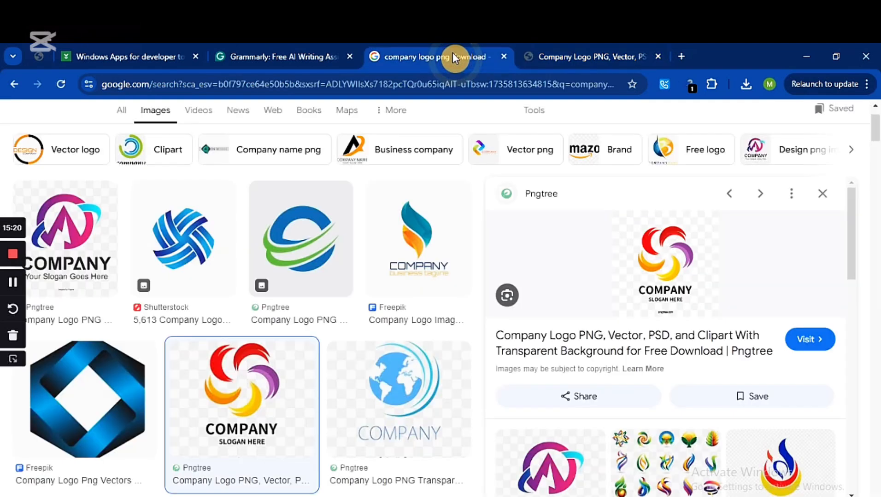
click(836, 56)
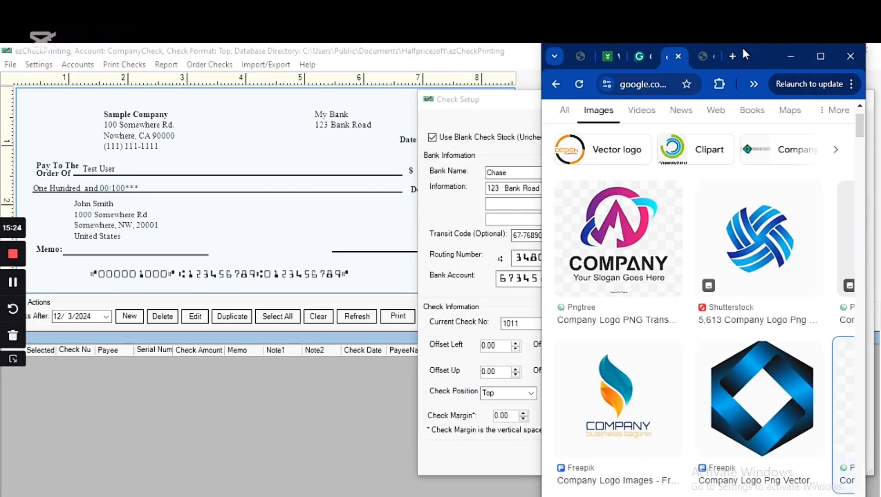
Step: Rearrange the browser and Check Setup windows, then hide the Check Setup dialog
drag(746, 46, 302, 123)
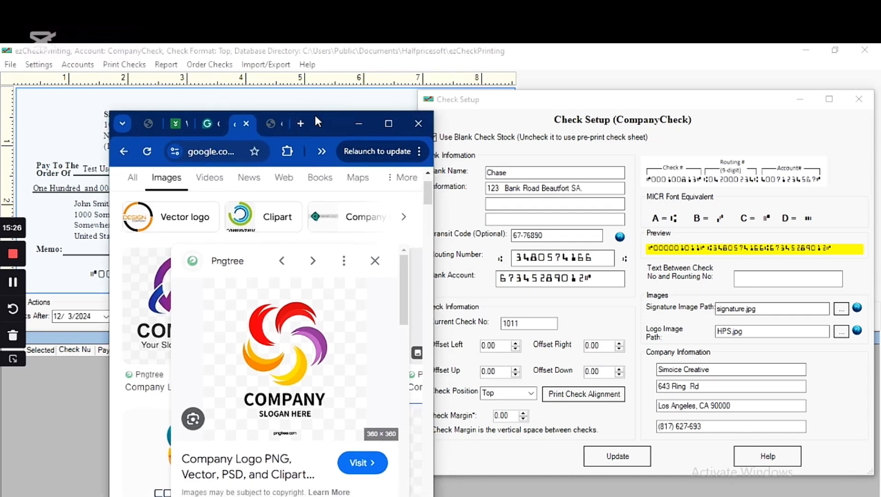
click(779, 99)
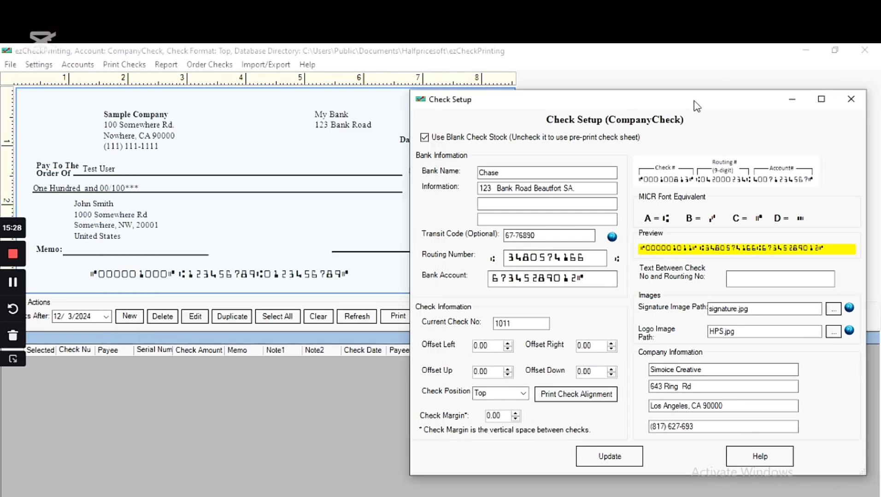
drag(778, 99, 566, 98)
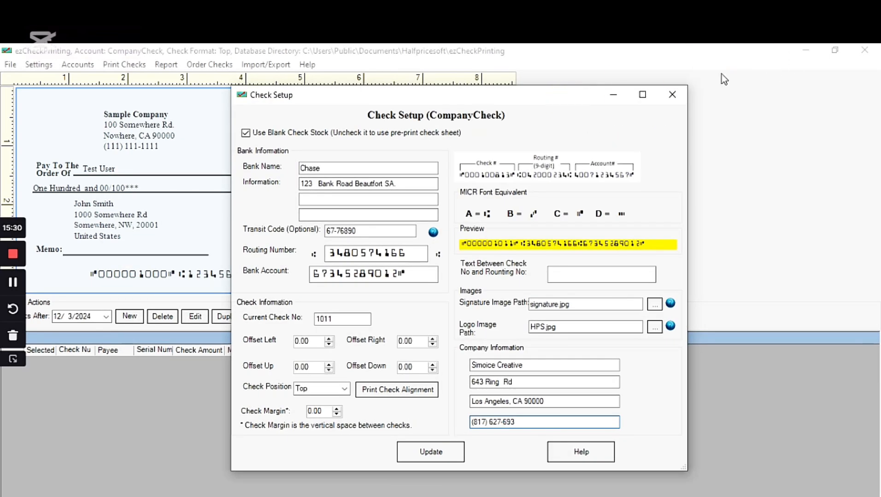
click(613, 94)
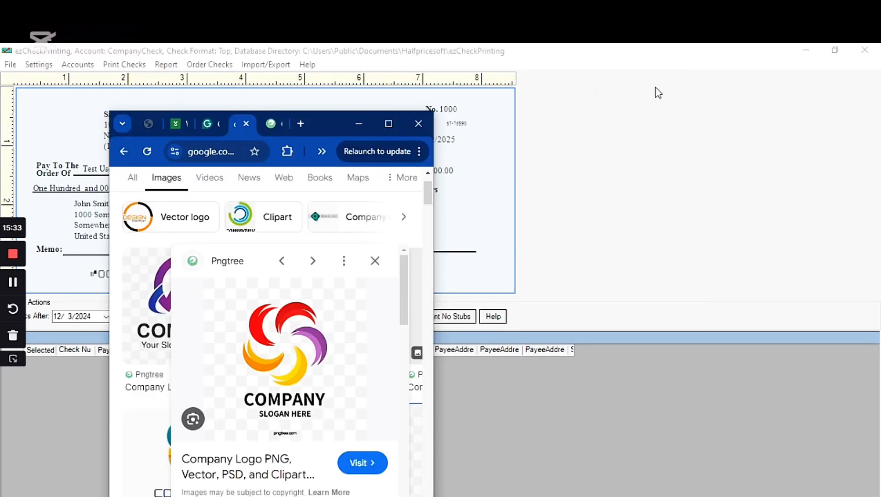
click(807, 54)
click(807, 54)
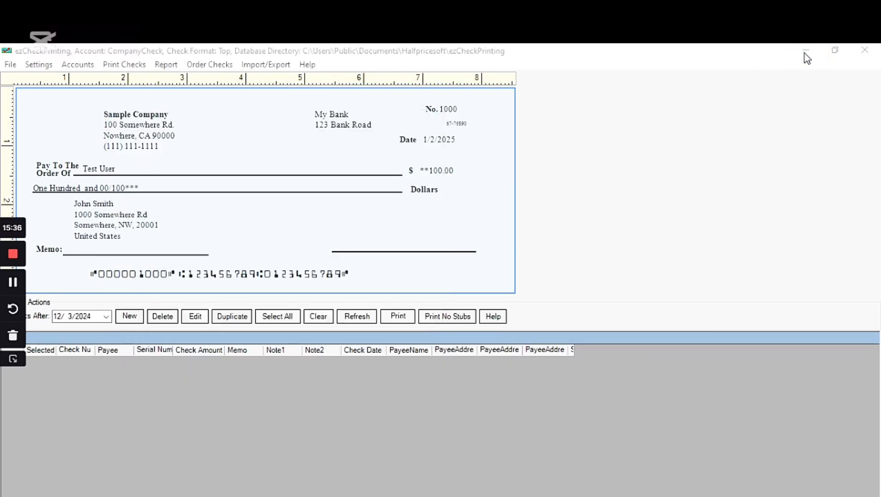
Step: Switch between ezCheckPrinting and Chrome, ending on the logo results and dragging out the swirl logo
mouse_move(598, 496)
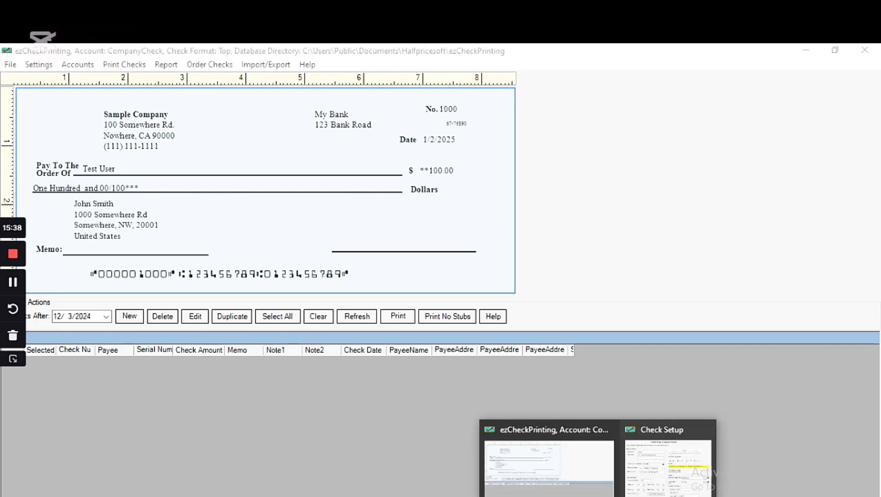
mouse_move(656, 483)
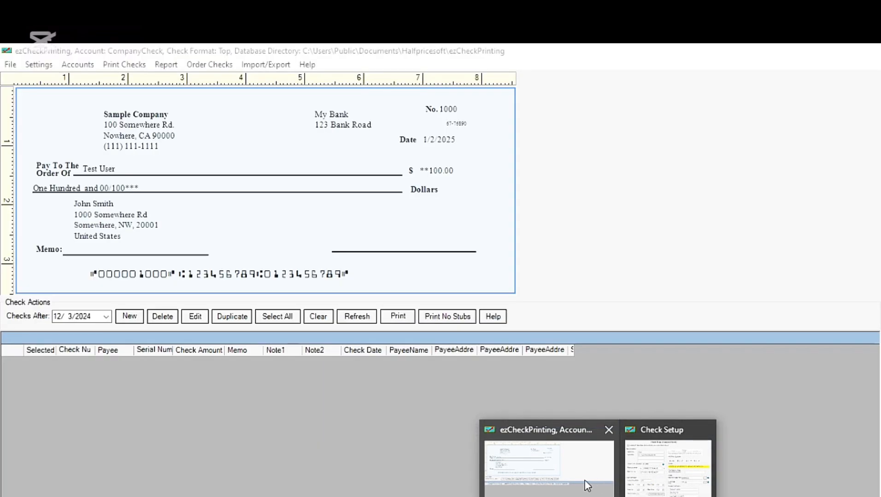
click(586, 484)
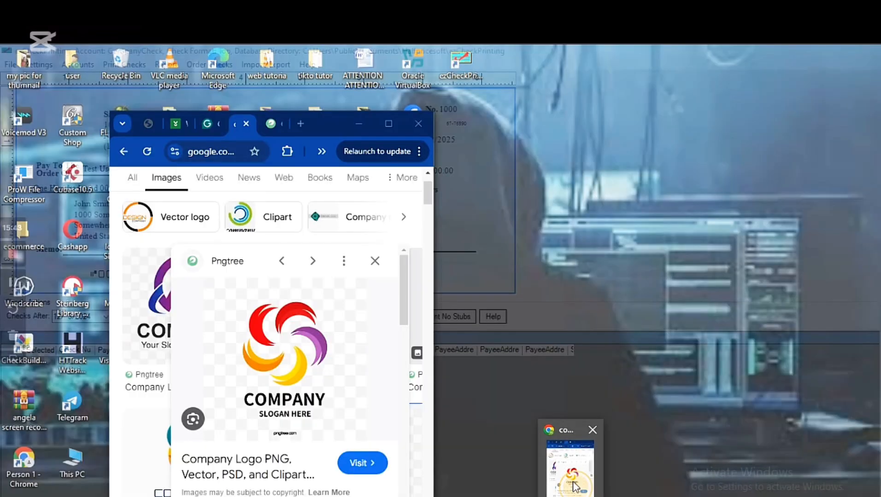
click(571, 484)
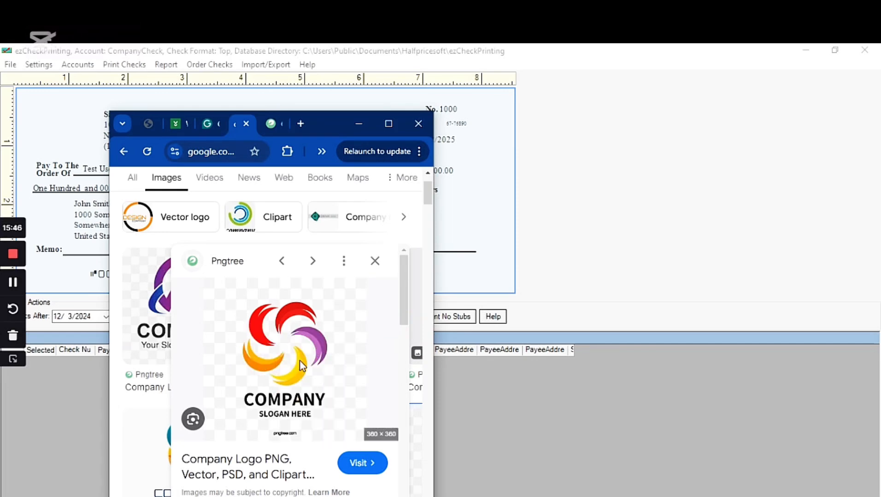
scroll(302, 366, up, 2)
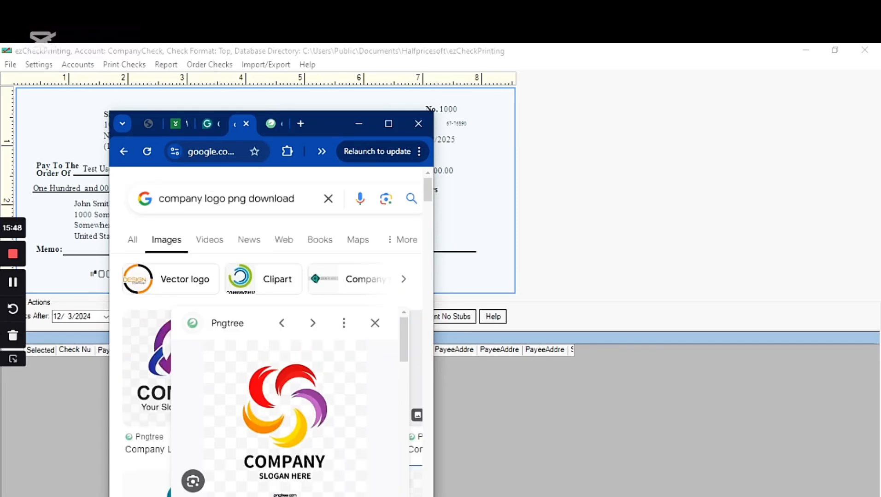
click(663, 460)
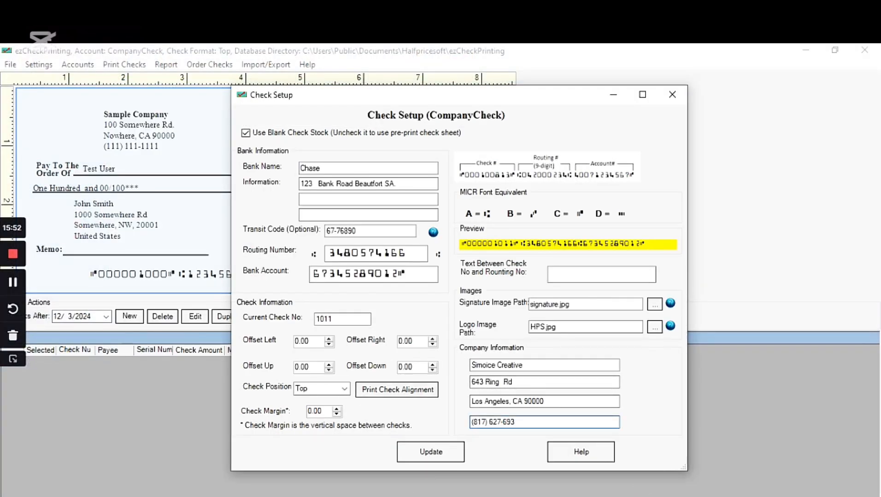
mouse_move(570, 496)
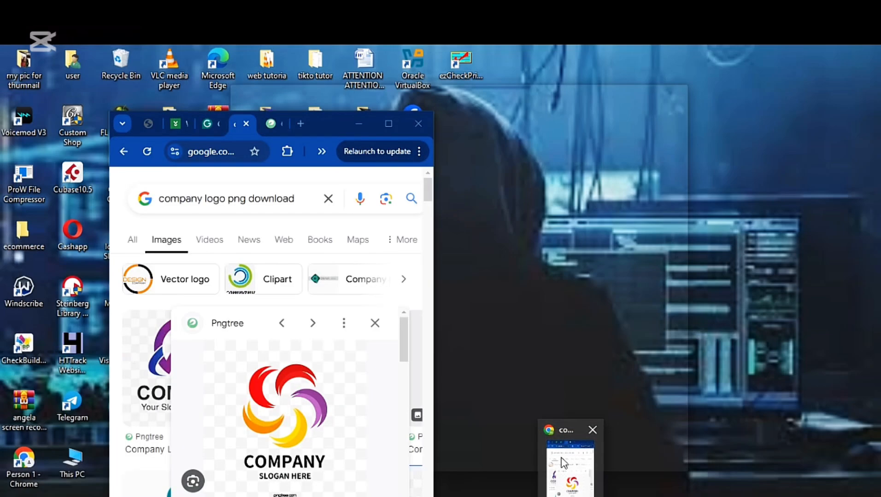
click(561, 459)
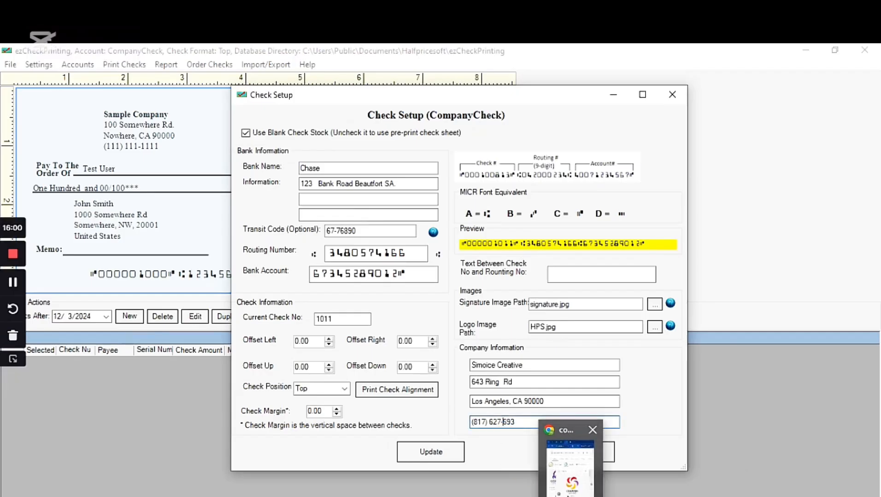
key(alt+Tab)
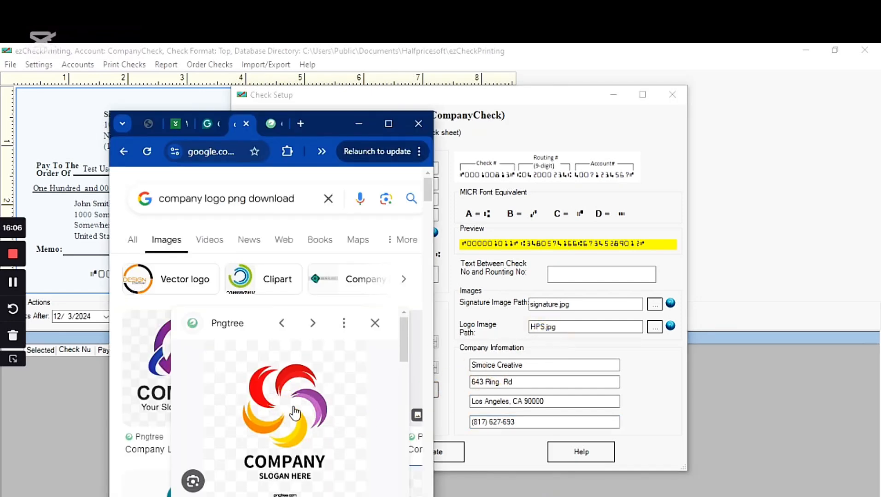
mouse_move(294, 410)
mouse_down()
mouse_move(416, 401)
mouse_move(655, 304)
mouse_move(305, 393)
mouse_move(290, 456)
mouse_up()
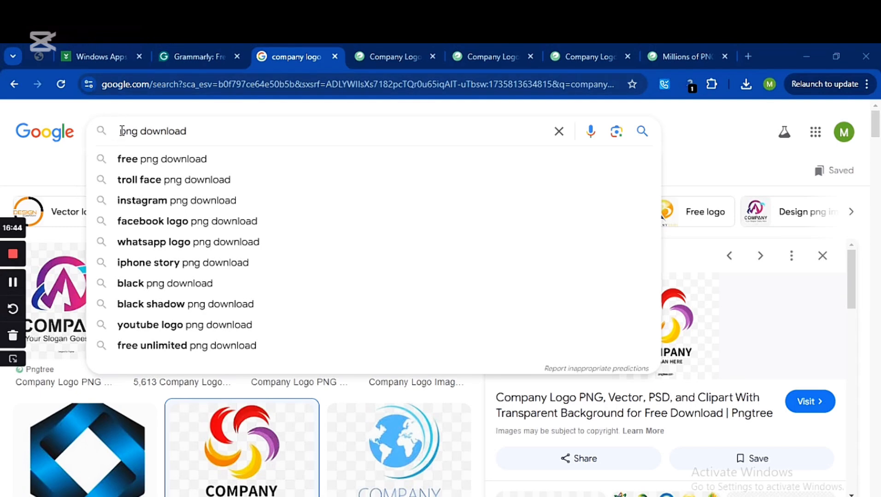
Step: Change the Google Images search to 'signature png download'
click(121, 131)
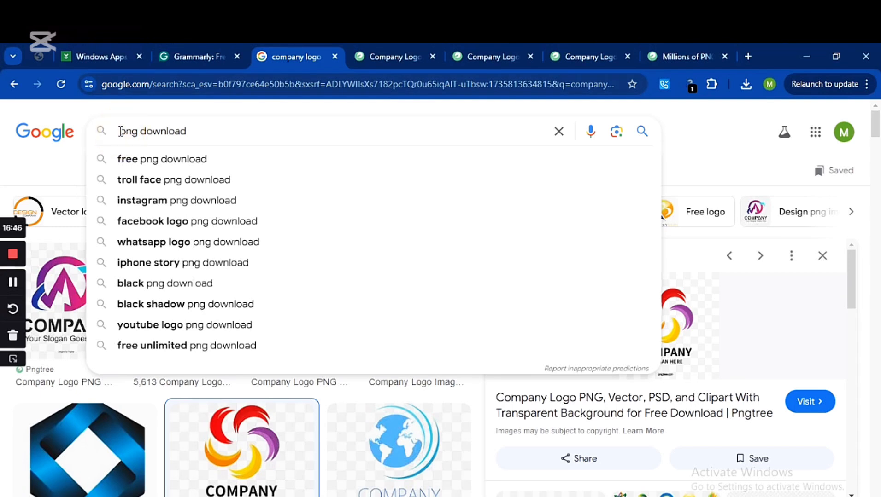
click(122, 131)
text(sign)
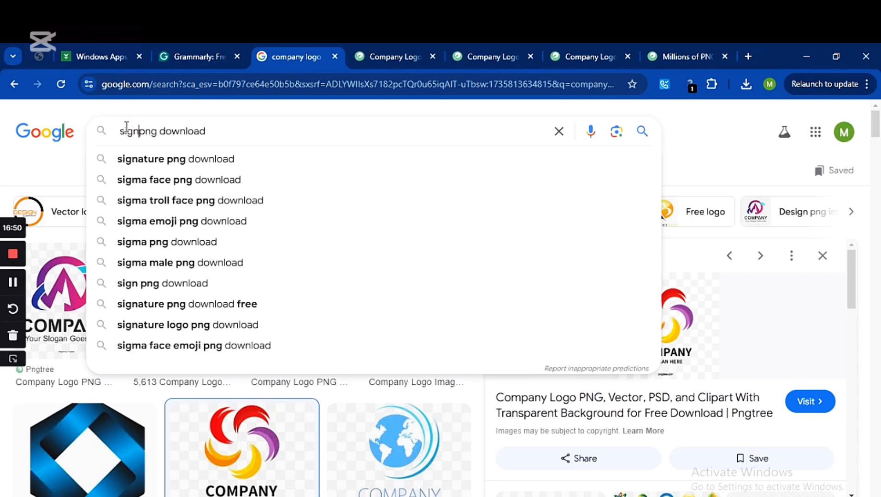
click(159, 165)
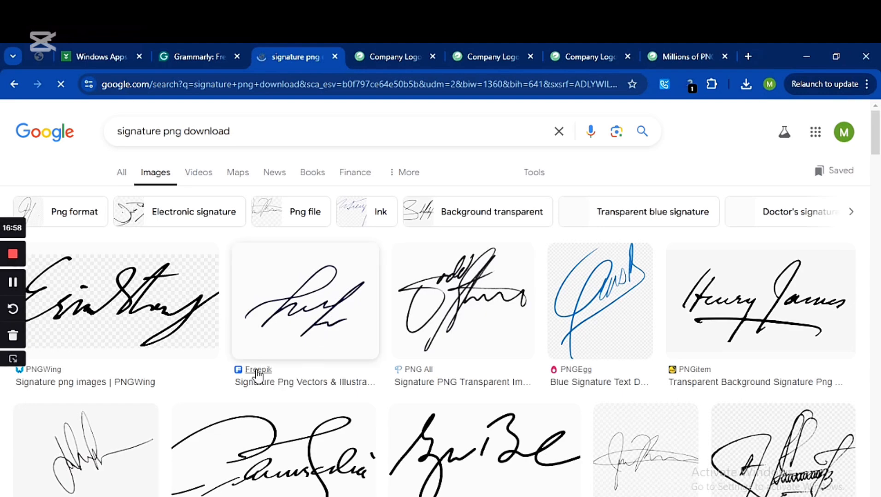
Step: Preview the PNGWing signature image and open its PNGWing page in a new tab
scroll(202, 370, down, 3)
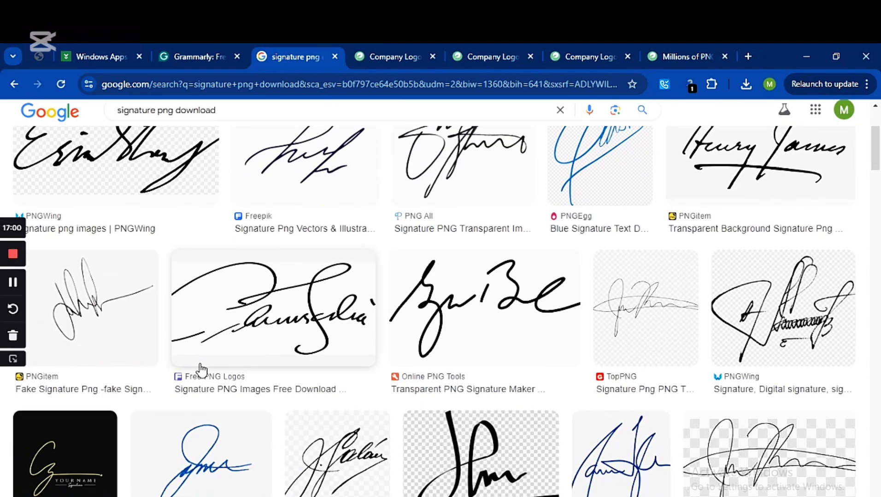
scroll(201, 371, down, 1)
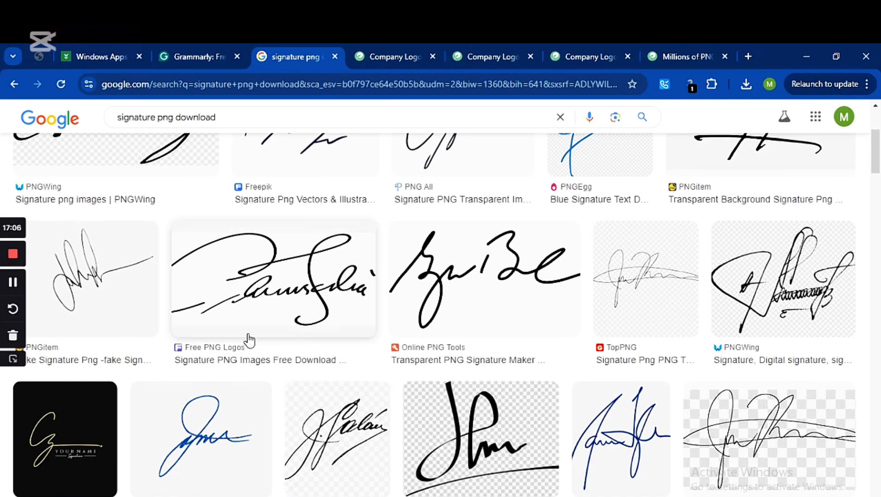
scroll(247, 340, up, 4)
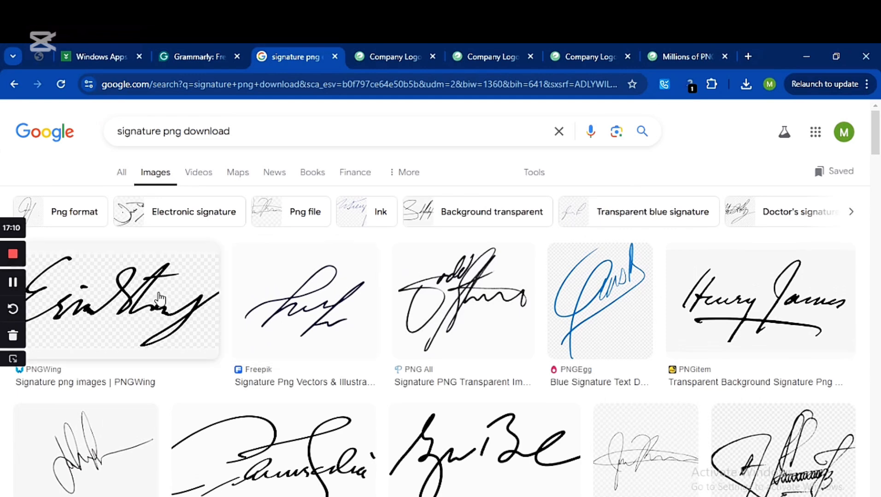
click(159, 299)
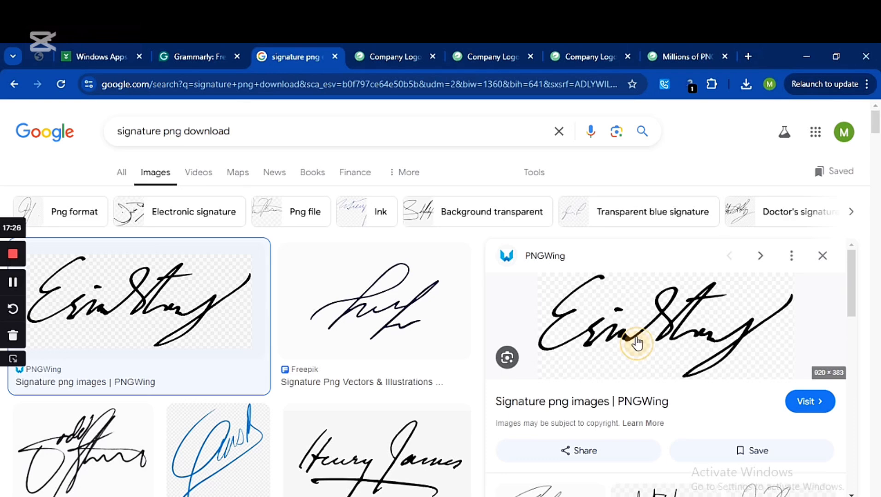
click(637, 343)
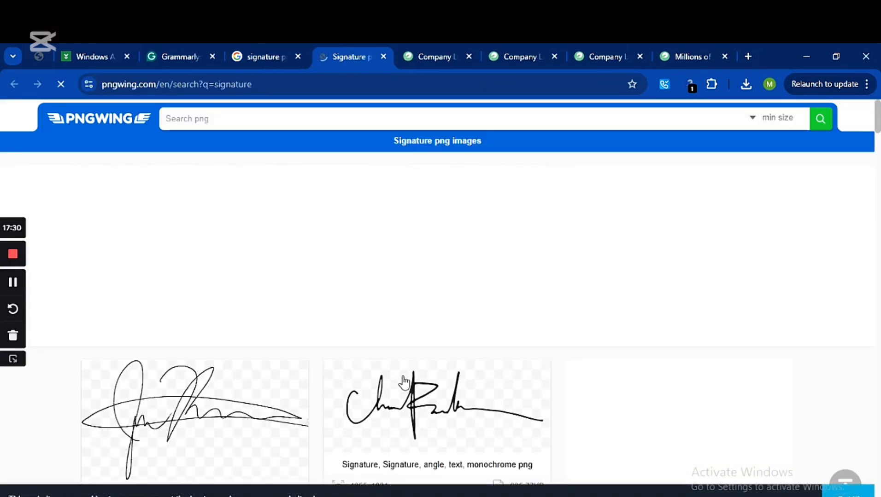
Step: Open the electronic signature image's detail page on PNGWing and look through it
scroll(411, 371, down, 2)
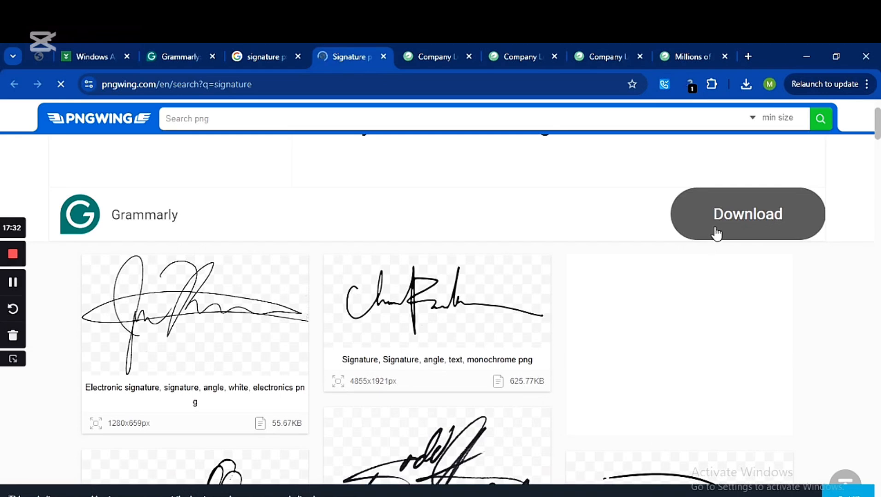
scroll(434, 353, down, 1)
scroll(434, 352, down, 3)
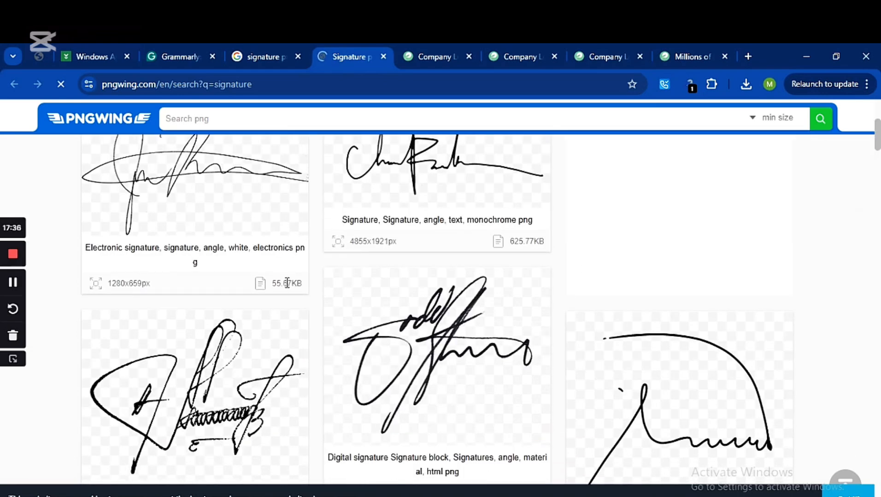
click(238, 193)
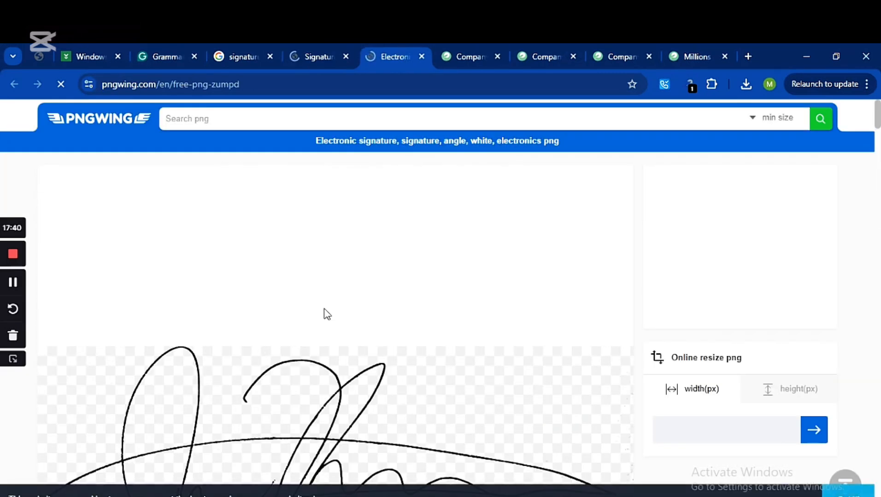
scroll(360, 373, down, 3)
scroll(397, 424, down, 1)
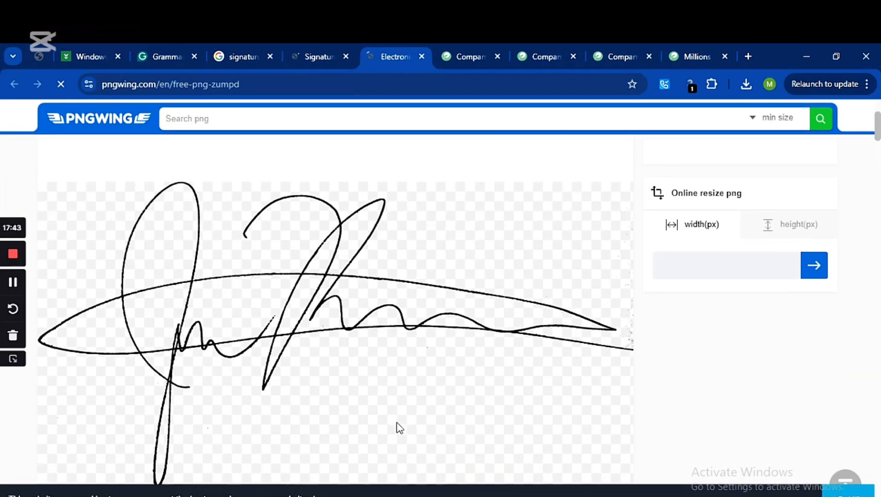
scroll(334, 330, down, 2)
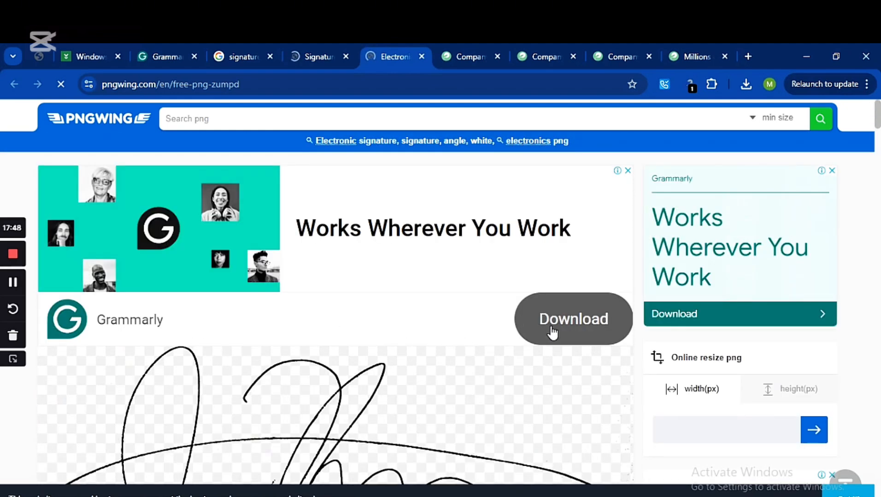
scroll(576, 354, down, 2)
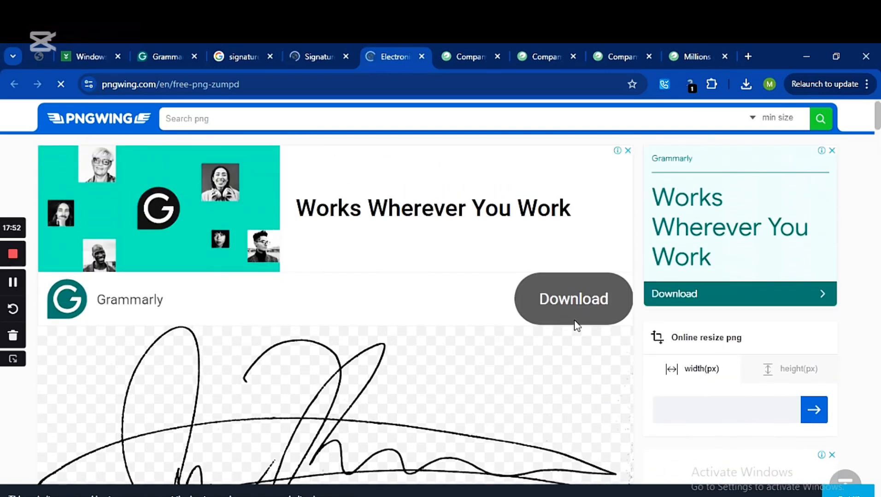
Step: Back on the signature results, dismiss the ad and drag the first signature into Downloads
click(573, 311)
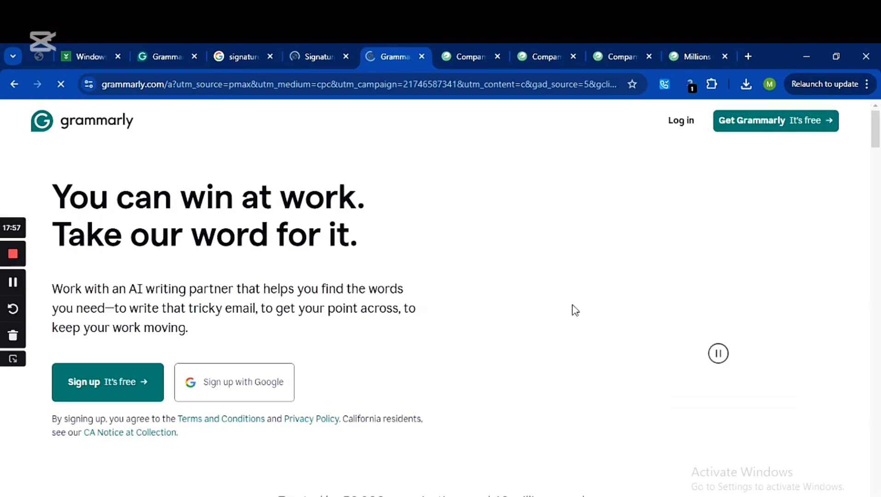
click(325, 57)
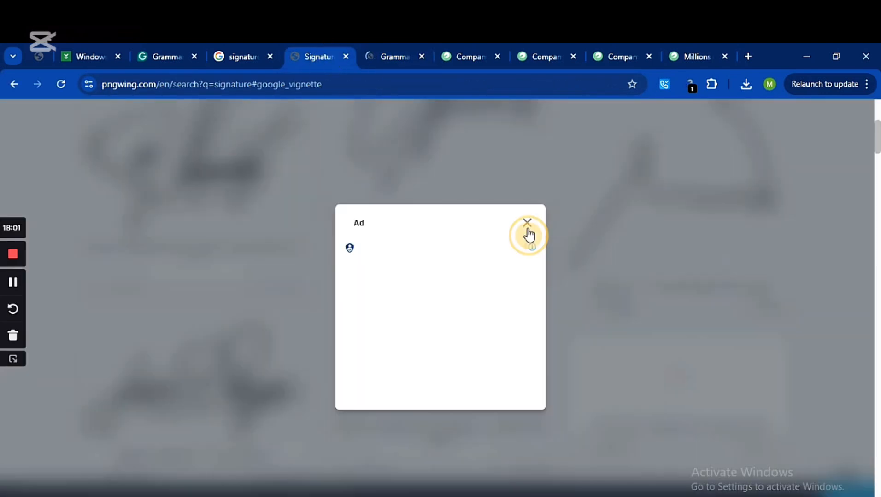
click(528, 226)
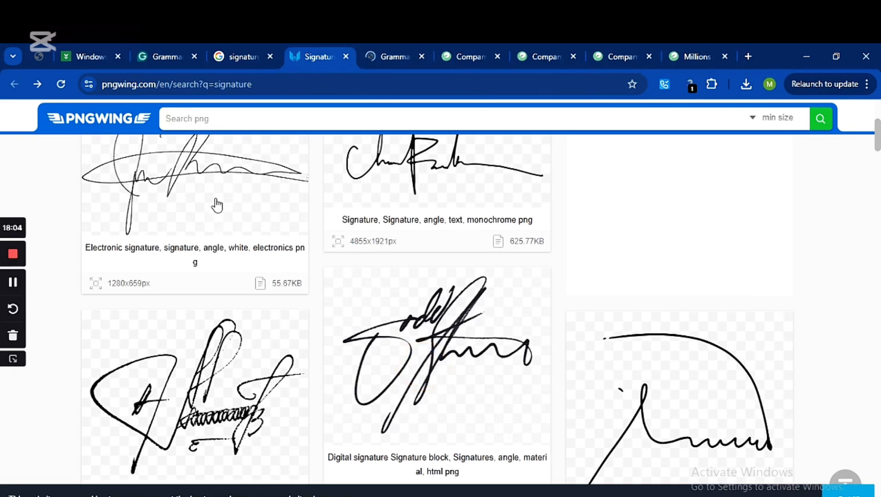
mouse_move(217, 220)
mouse_down()
mouse_move(175, 477)
mouse_move(657, 188)
mouse_move(513, 216)
mouse_move(482, 181)
mouse_move(486, 171)
mouse_up()
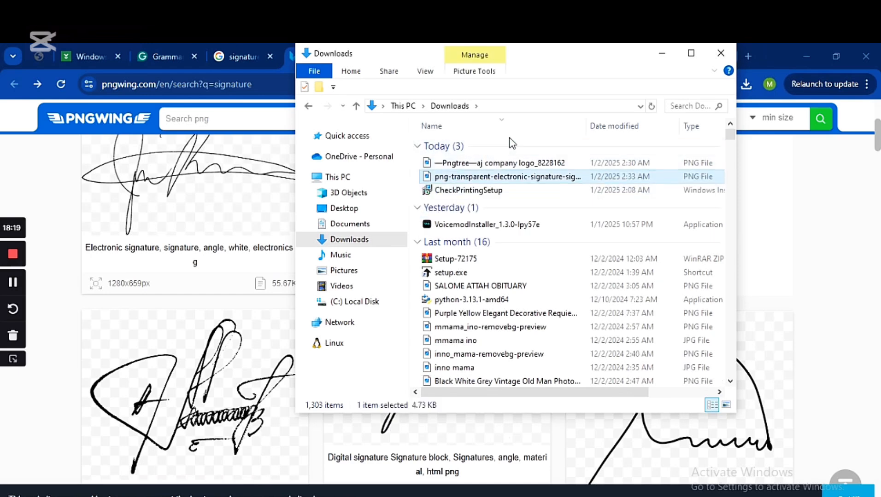
Step: Minimize the Downloads Explorer window to get back to ezCheckPrinting's Check Setup
click(661, 54)
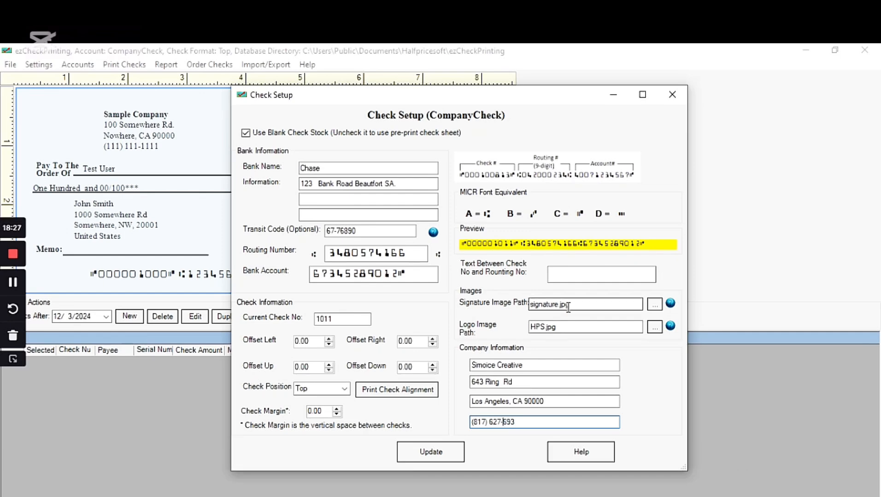
Step: Set the signature image path to the downloaded png-transparent-electronic-signature PNG, showing All files
click(655, 306)
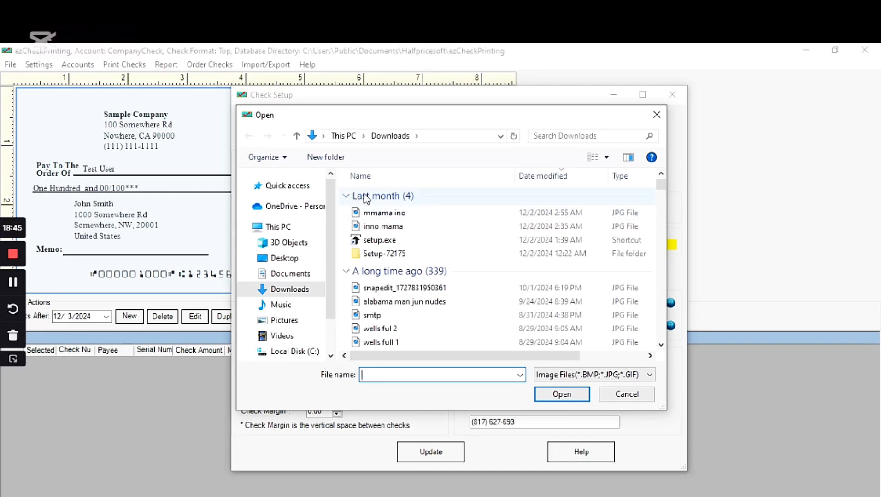
click(580, 375)
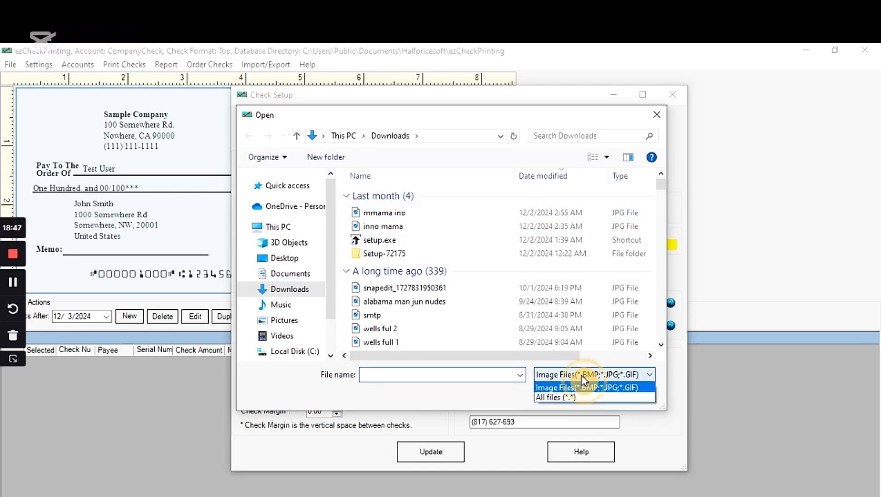
click(576, 398)
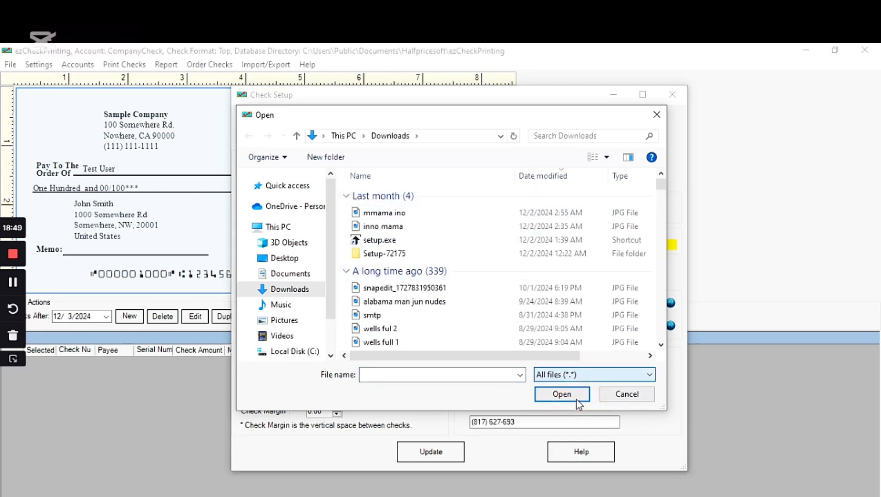
click(576, 401)
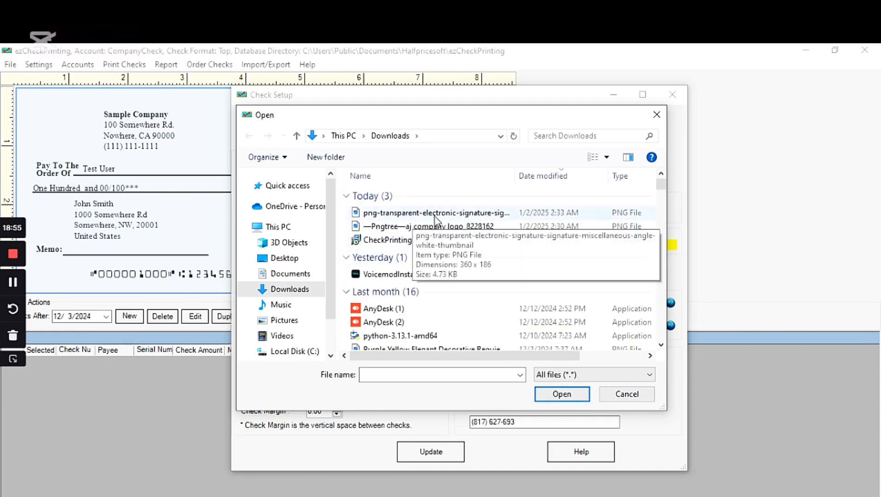
double_click(470, 213)
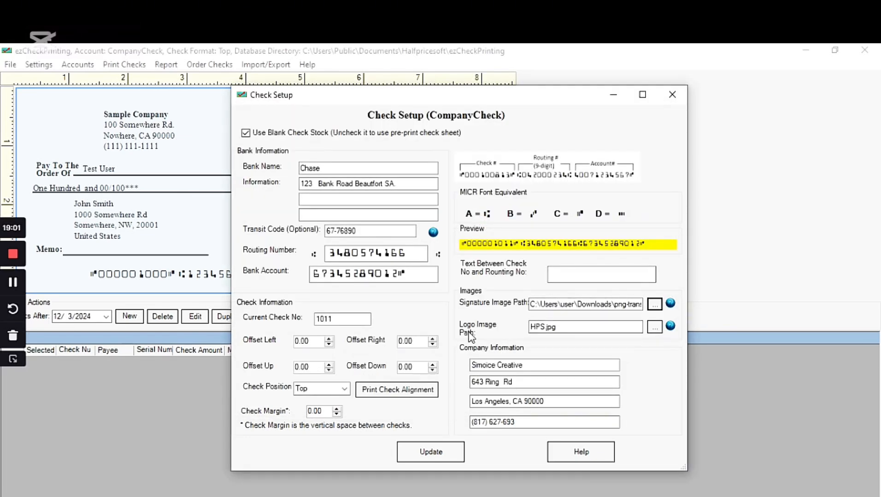
Step: Set the logo image path to the Pngtree company logo PNG and save with Update
click(655, 328)
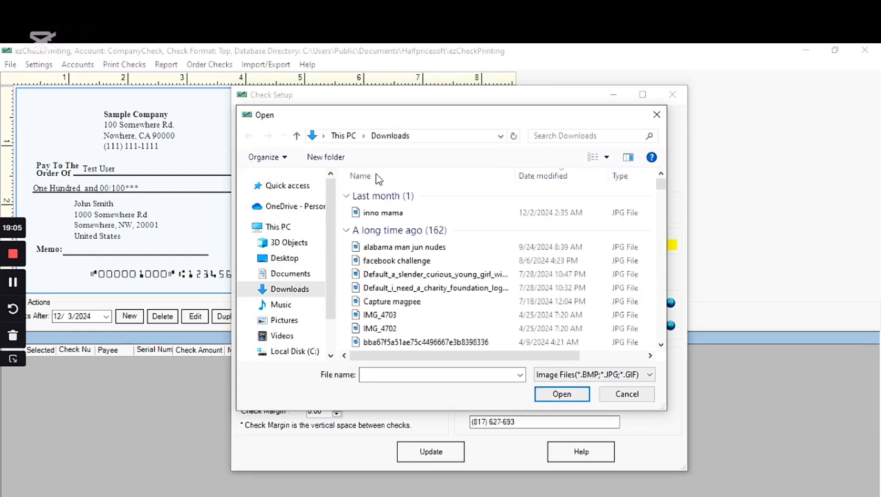
click(607, 375)
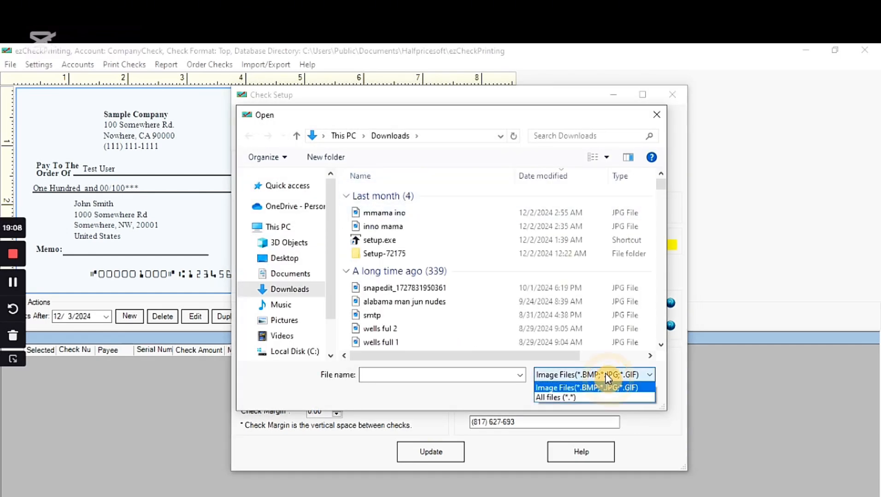
click(587, 398)
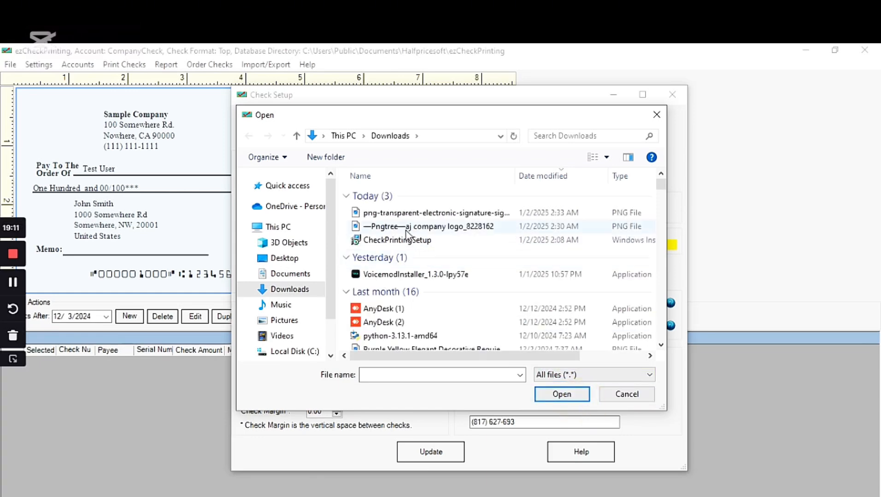
click(406, 230)
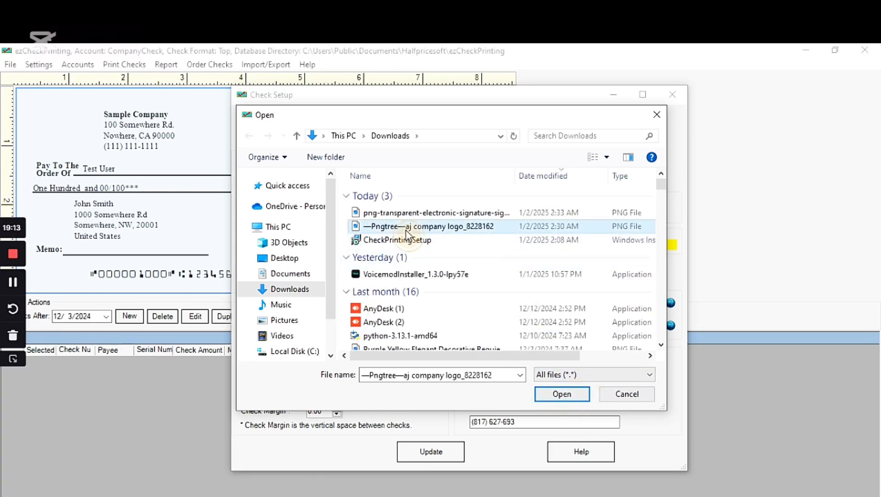
double_click(406, 233)
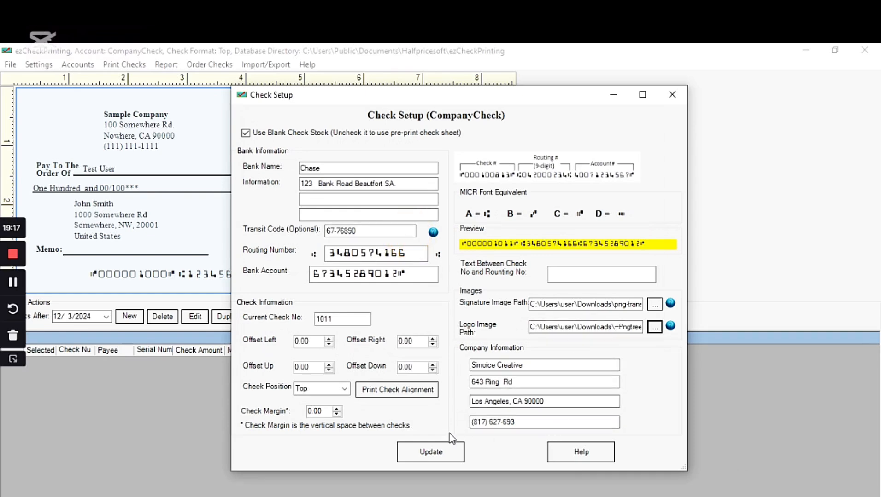
click(441, 456)
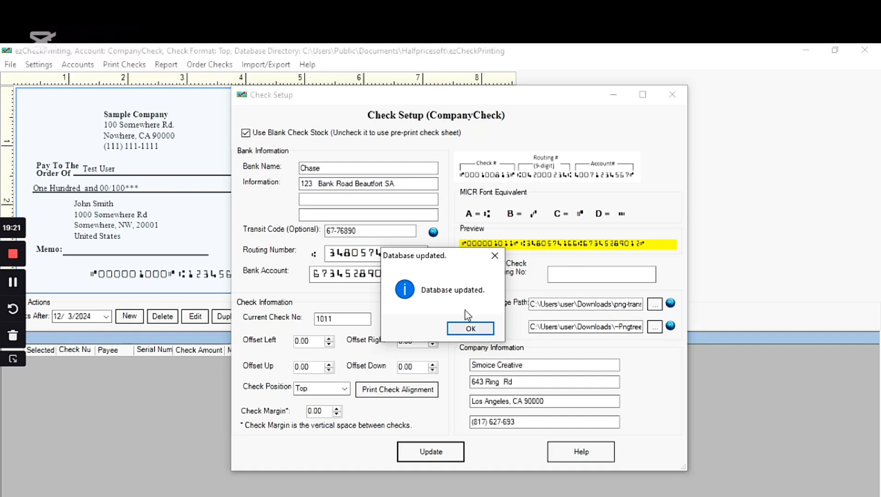
Step: Acknowledge the 'Database updated.' message to close Check Setup and show the updated sample check
click(464, 328)
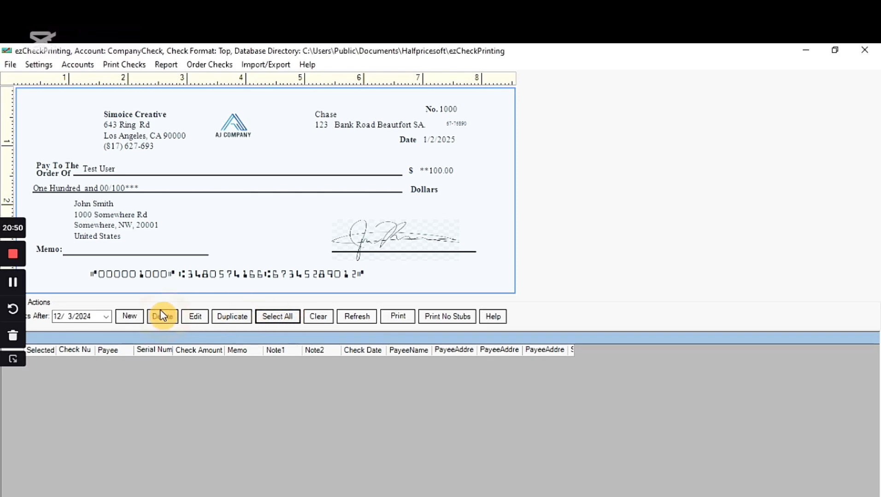
Step: Start a new check, No. 1011, and enter the payee's name in Pay To The Order Of
click(131, 316)
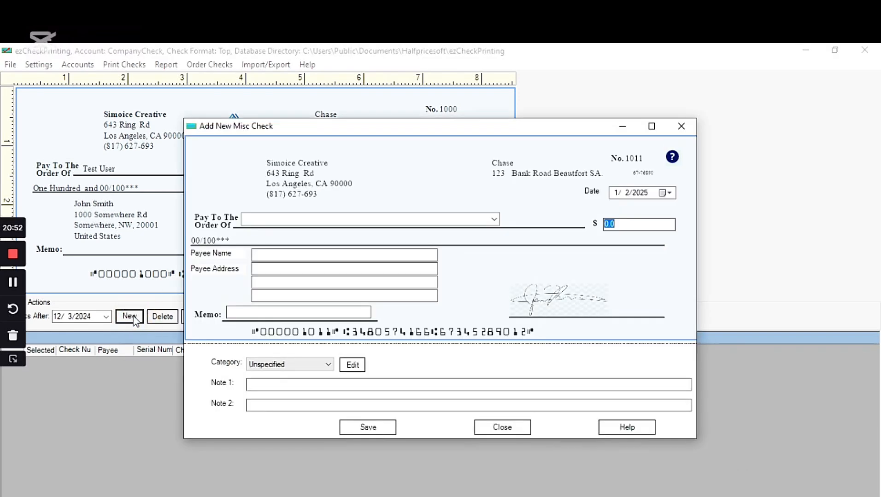
click(265, 219)
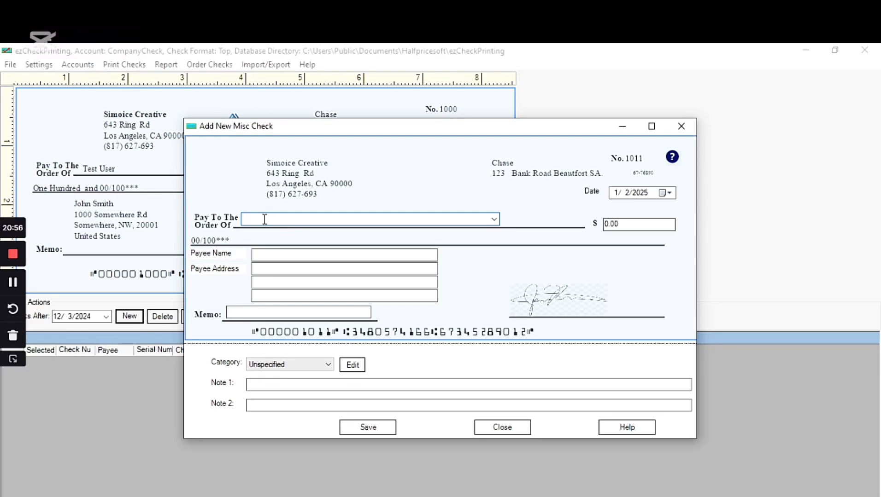
text(simoice)
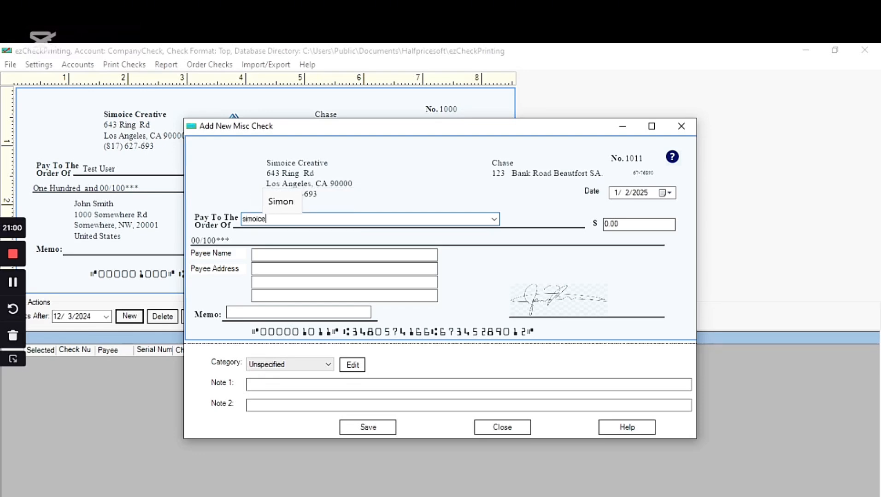
key(BackSpace)
key(BackSpace)
key(BackSpace)
key(BackSpace)
key(BackSpace)
key(BackSpace)
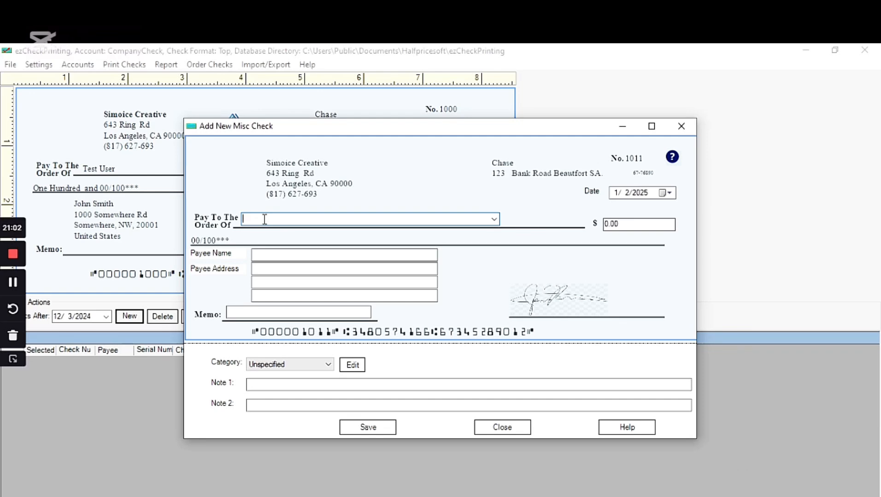
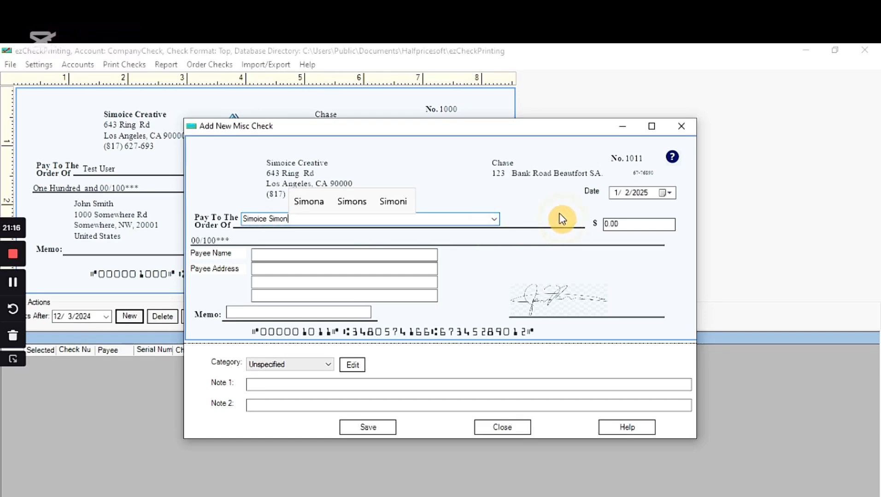
Step: Enter 7600.00 as the check amount
click(609, 224)
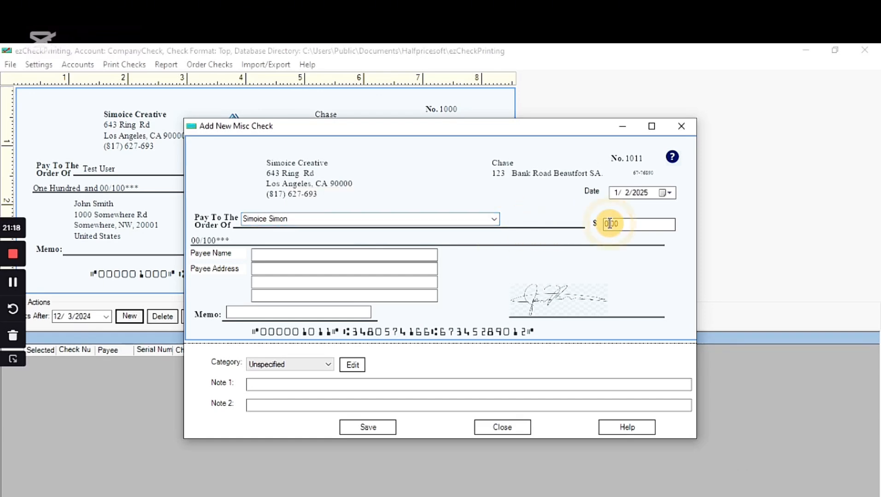
key(BackSpace)
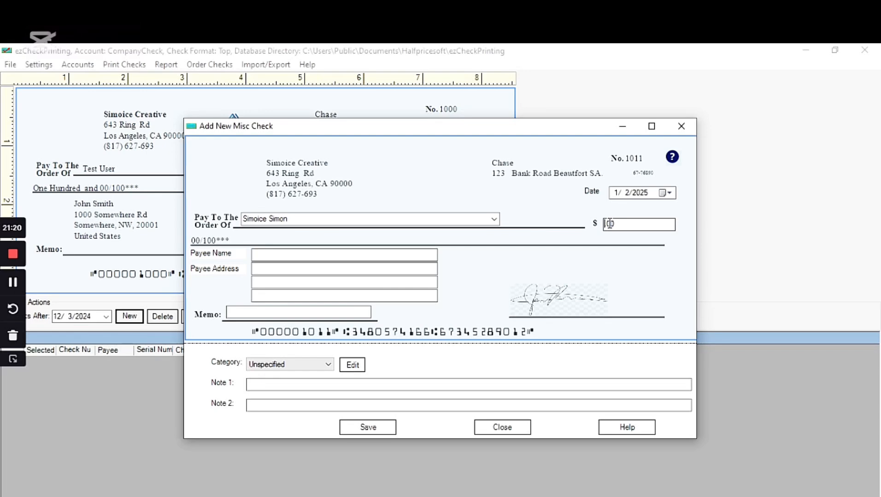
text(7600)
Step: Fill in the payee's name and the street part of the payee's address
click(266, 257)
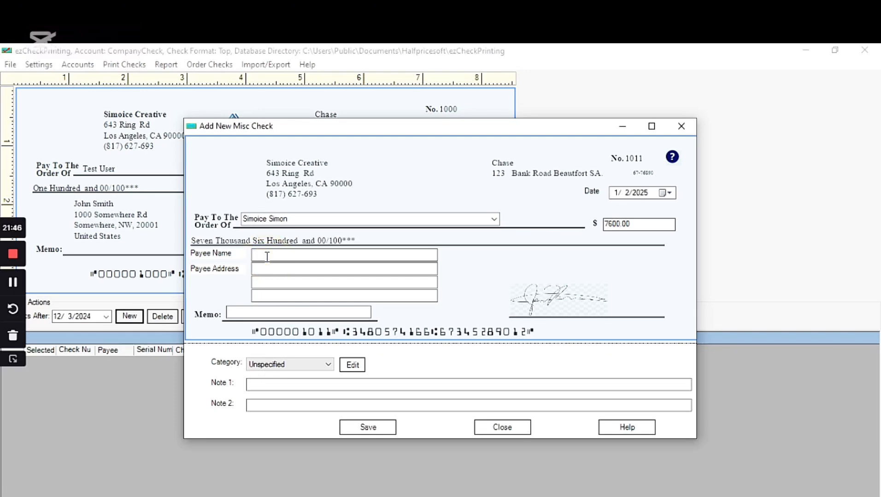
text(simoice)
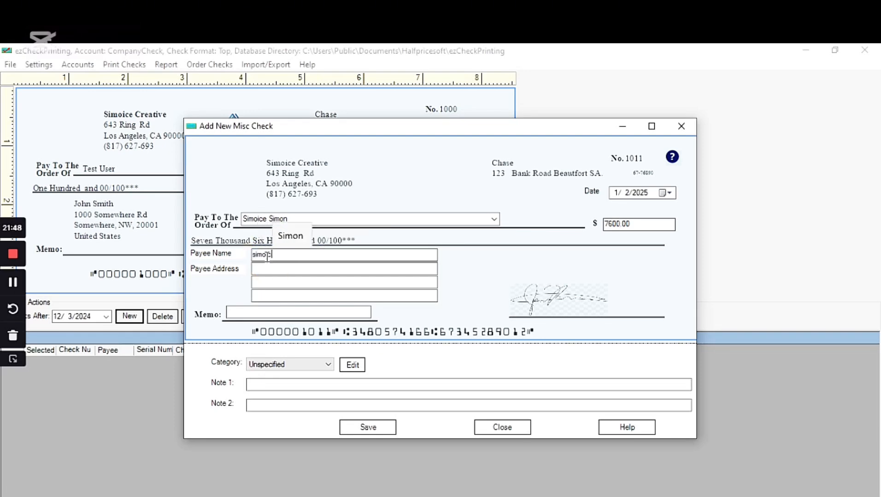
click(270, 269)
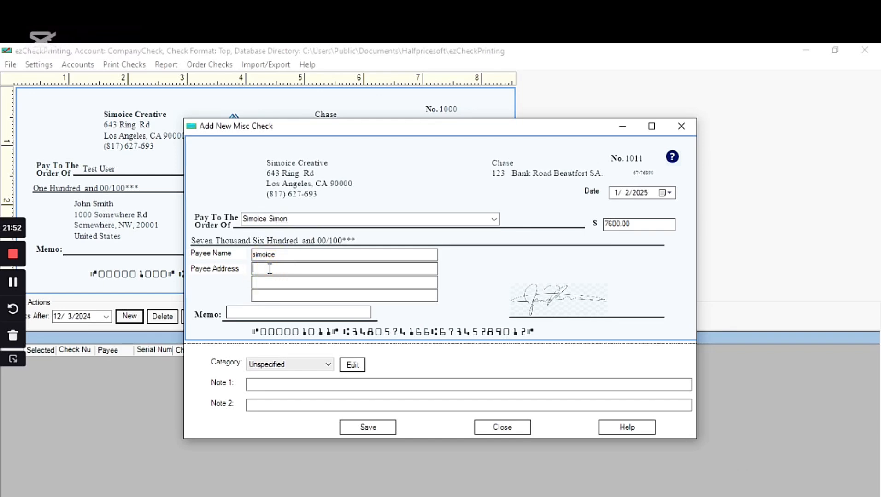
text(234)
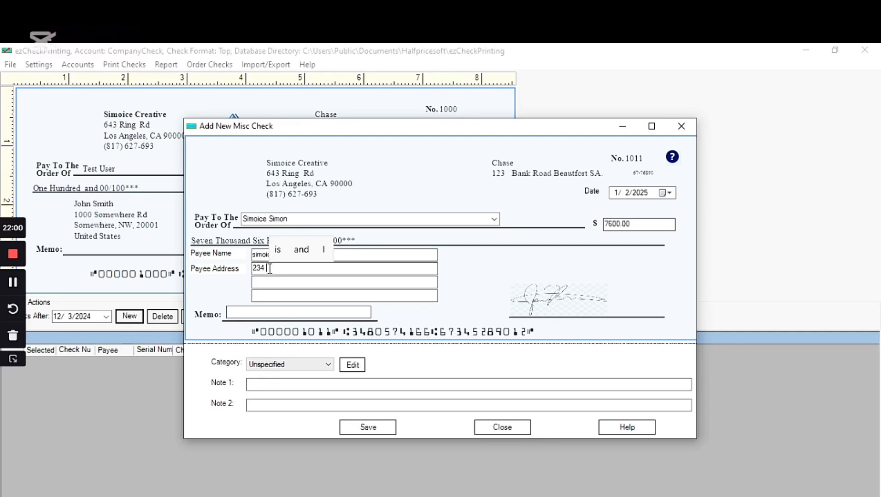
text(dog)
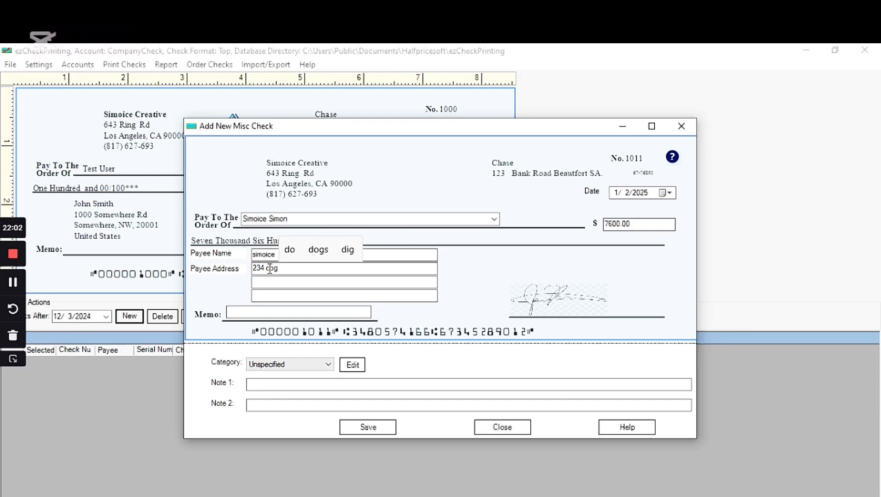
key(BackSpace)
key(BackSpace)
key(BackSpace)
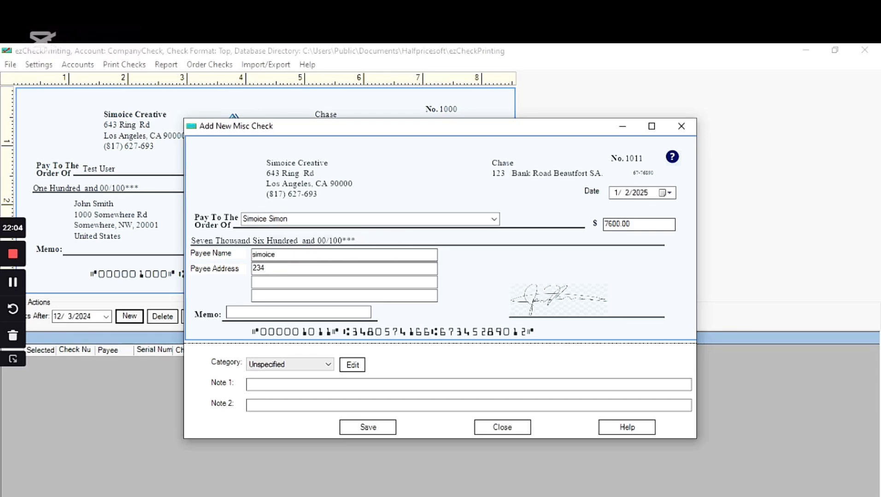
text(Cat and )
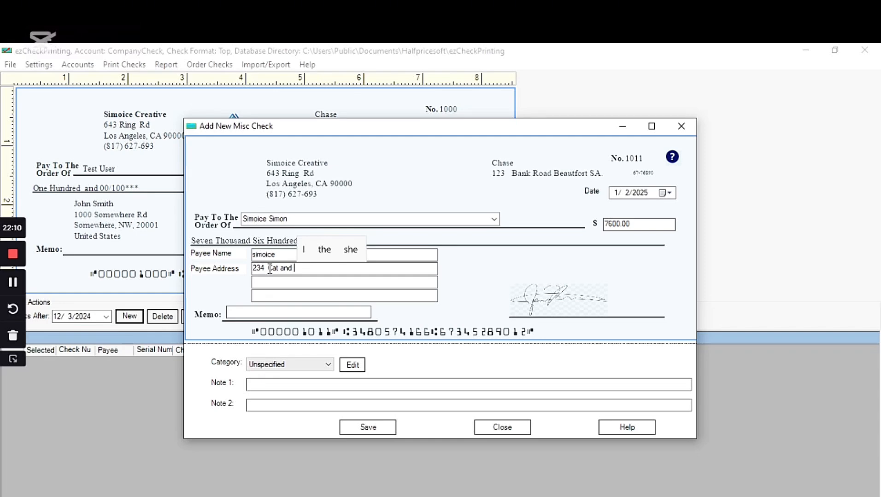
text(d)
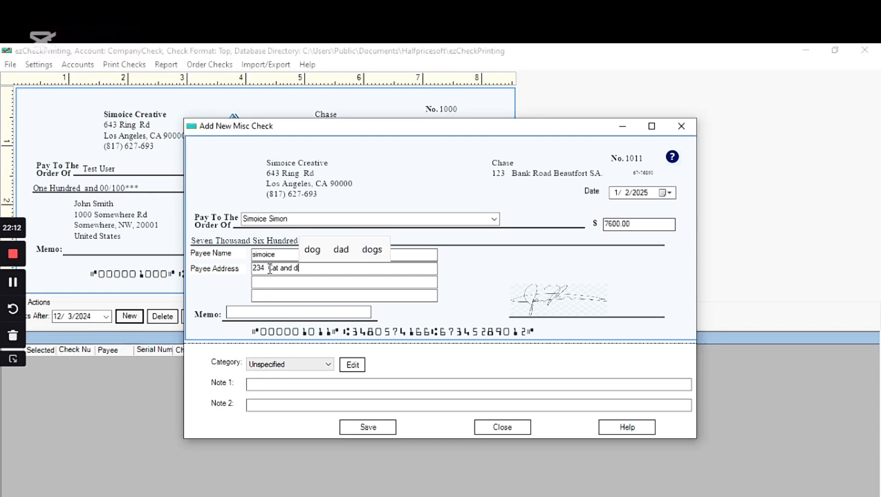
key(BackSpace)
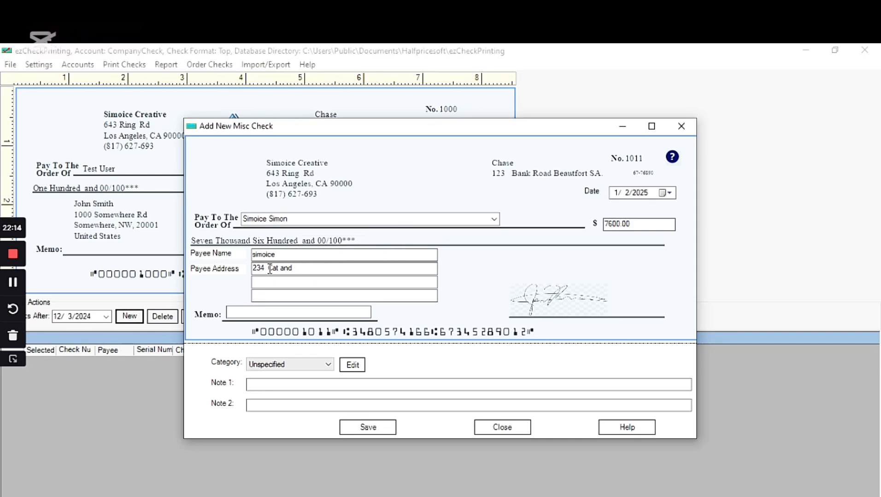
text(D)
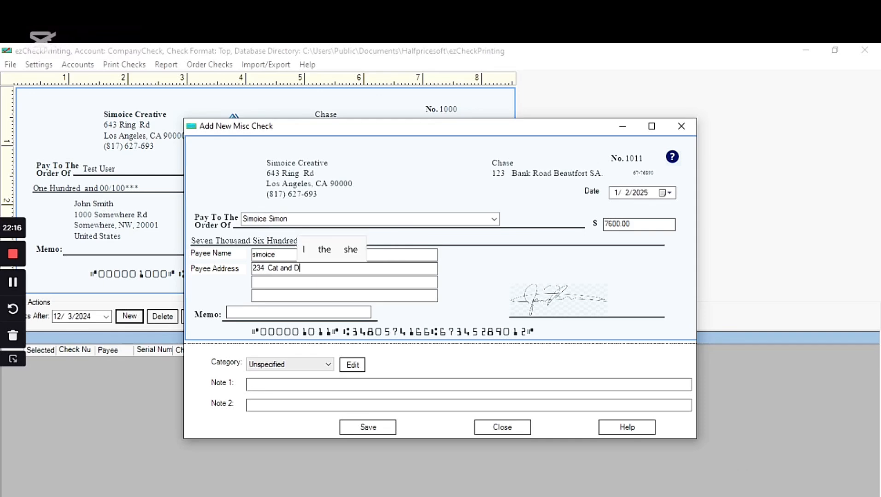
text(o)
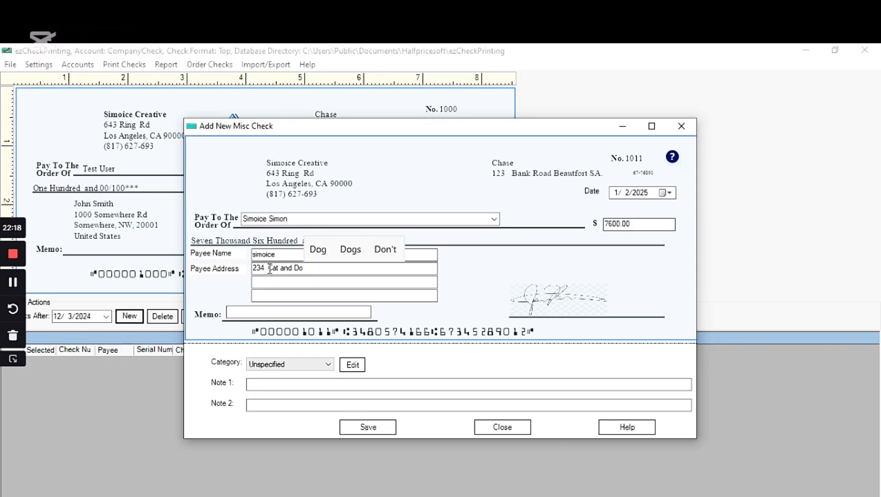
text(g A)
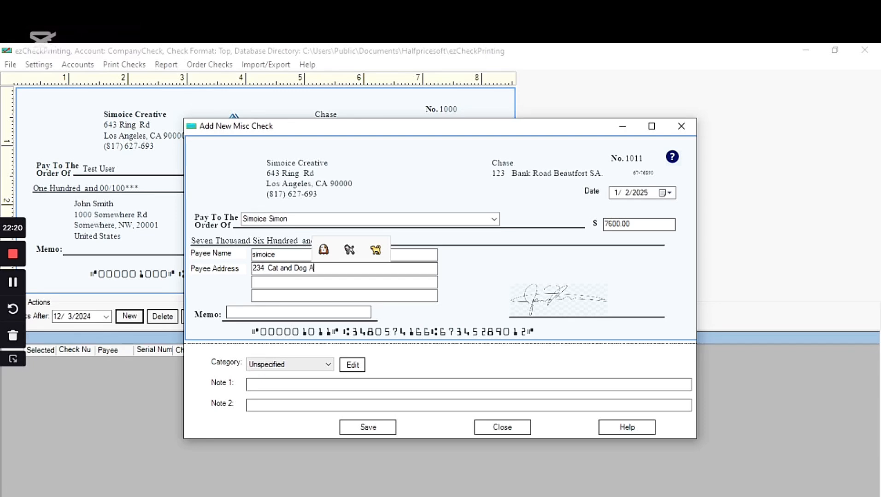
text(ven)
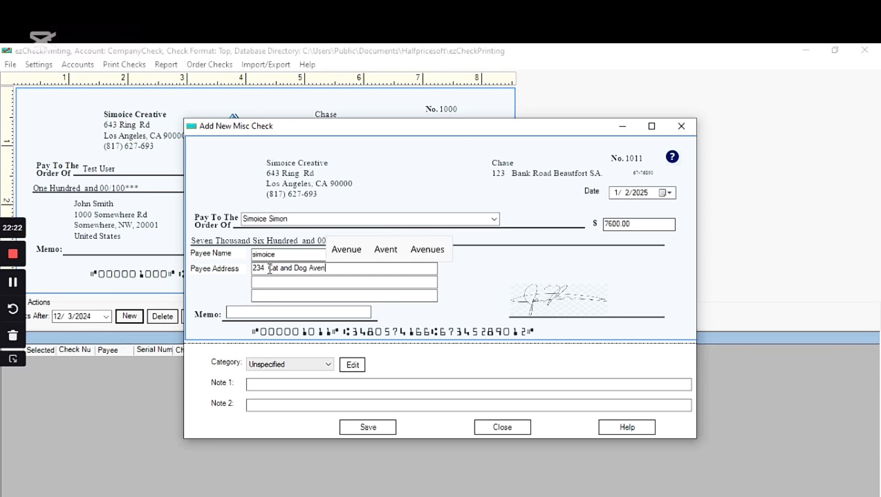
text(u)
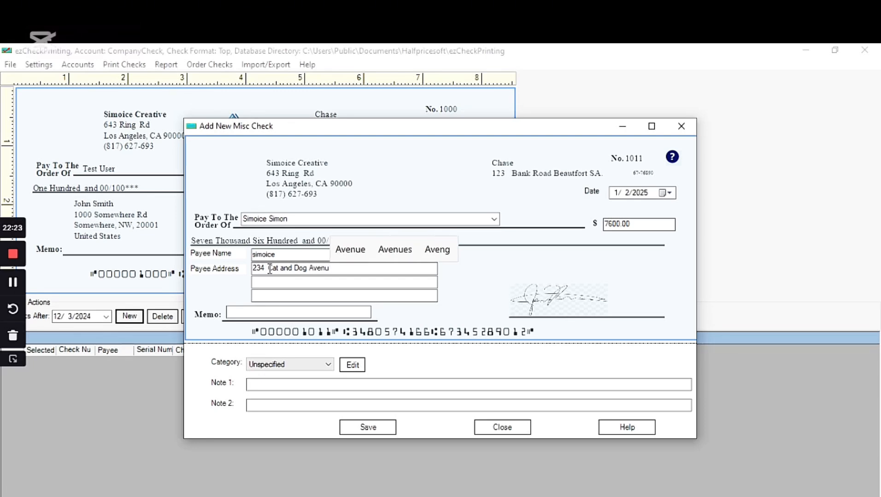
click(352, 252)
Step: Append the city and state abbreviation to the payee address line
text(,)
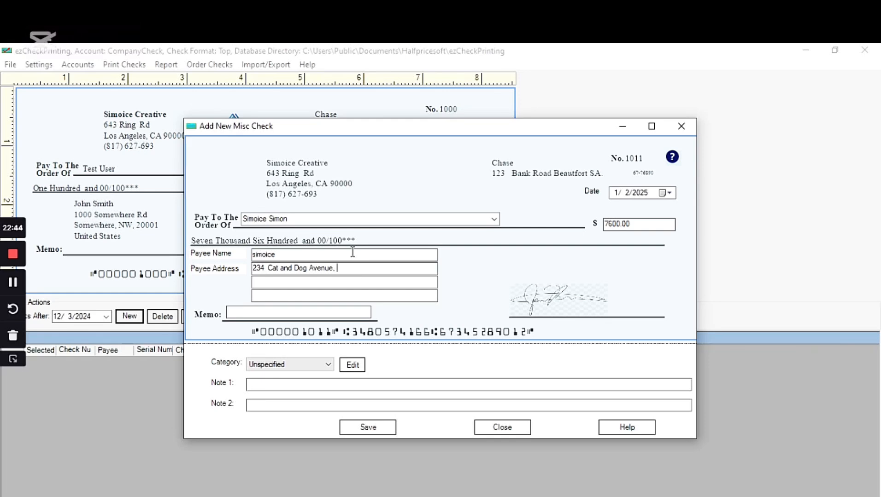
text(B)
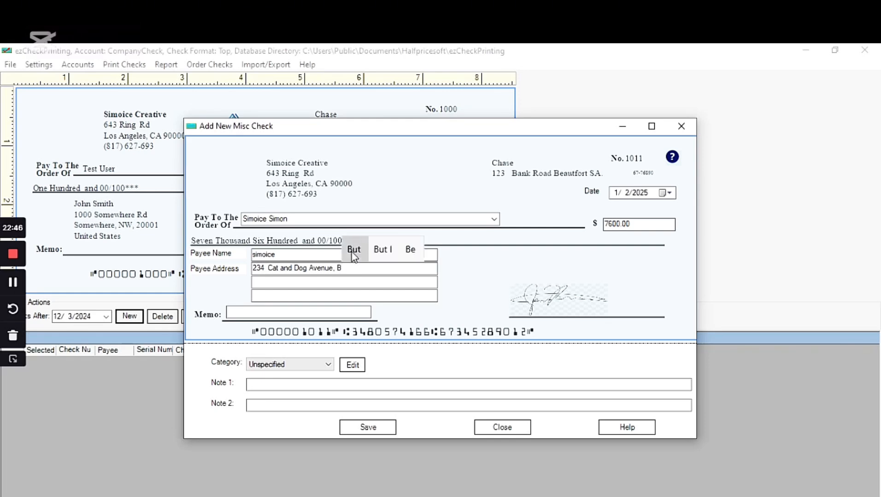
text(ea)
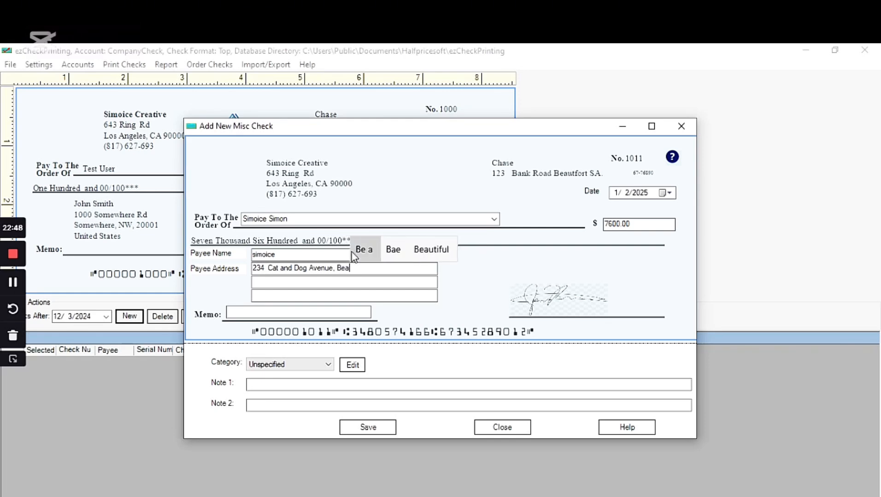
text(utfort)
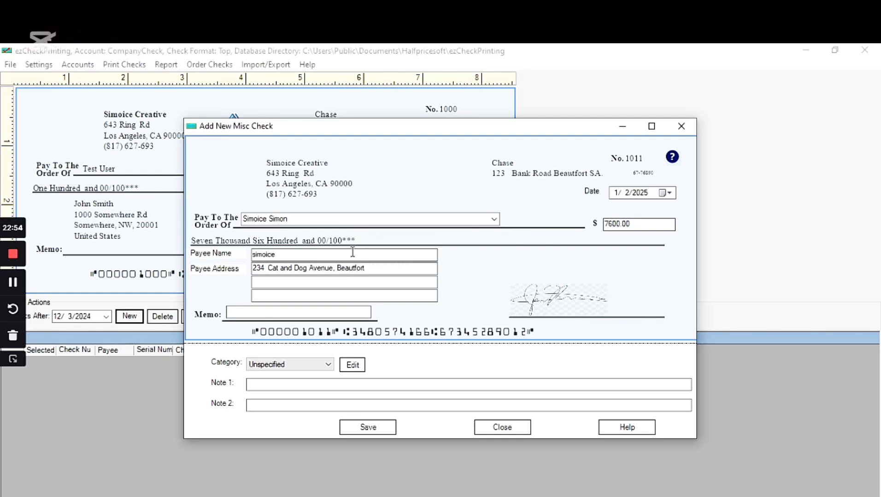
text( s)
key(BackSpace)
text(S)
text(C)
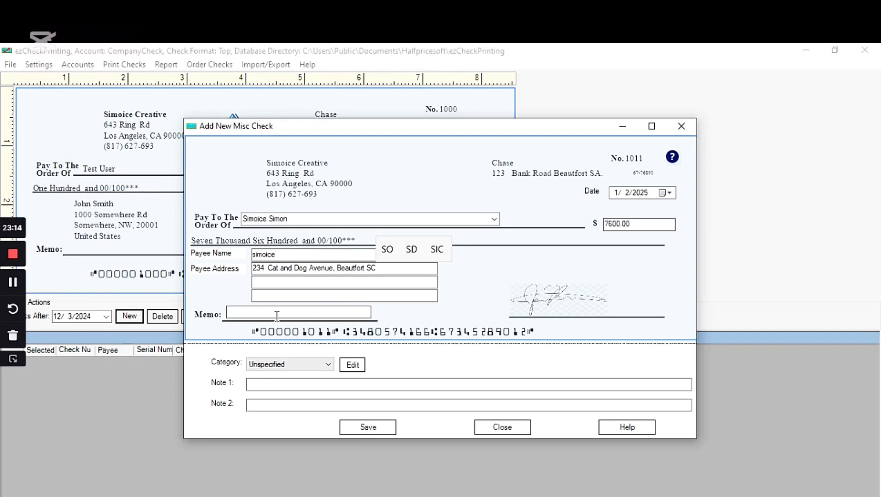
click(257, 316)
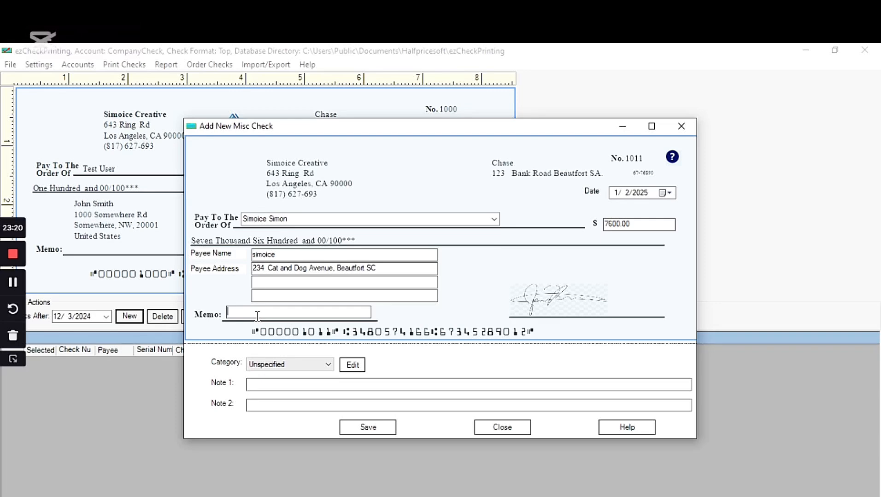
Step: Type the memo 'Rent For January 2025', fixing the lowercase j and stray '@' characters
click(12, 284)
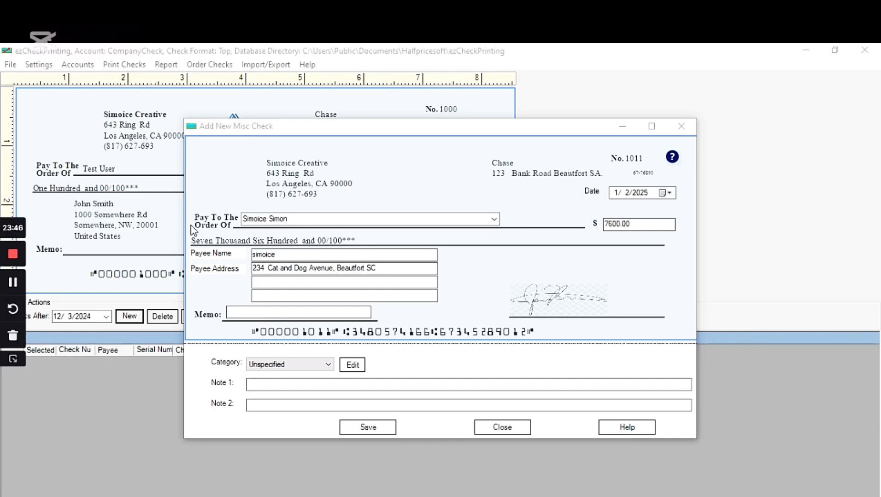
click(239, 312)
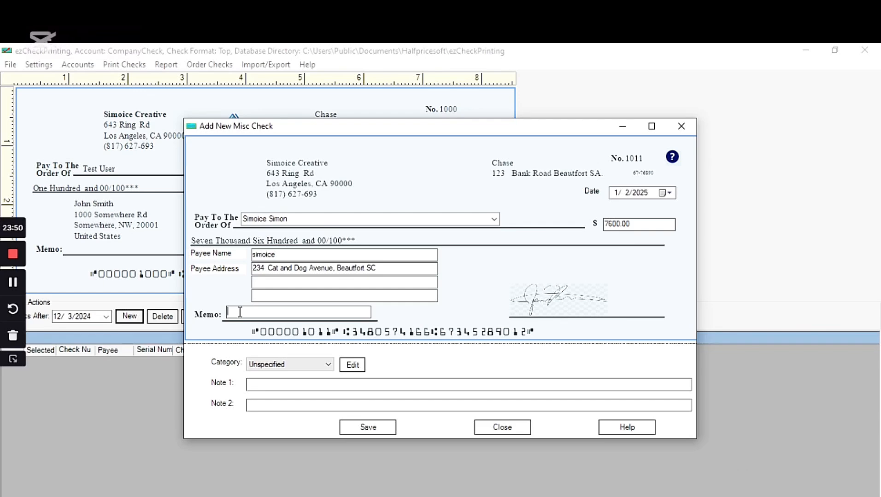
text(Re)
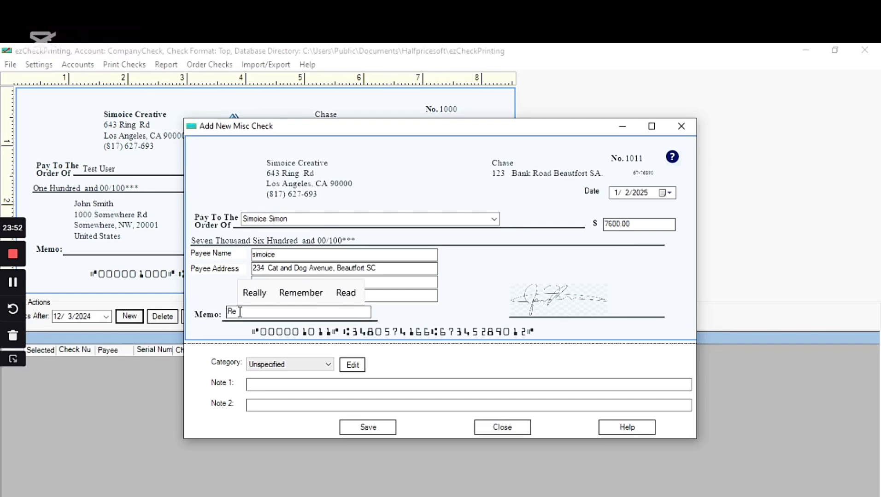
text(nt For )
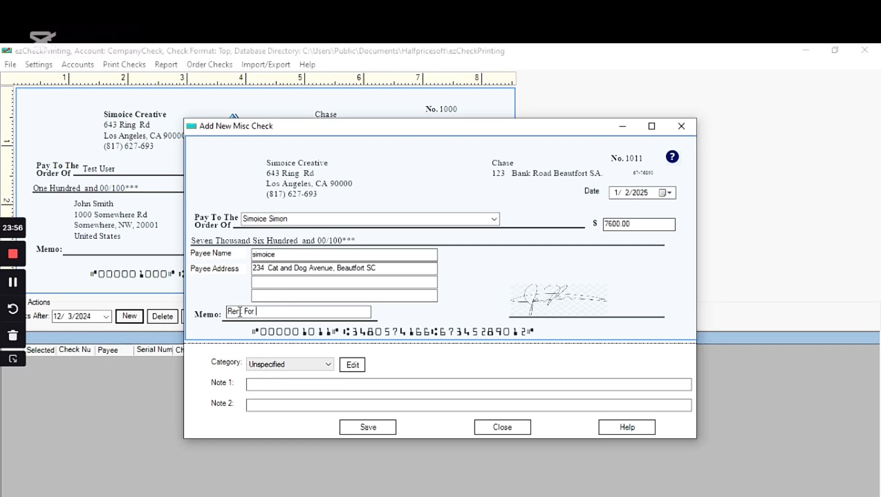
text(j)
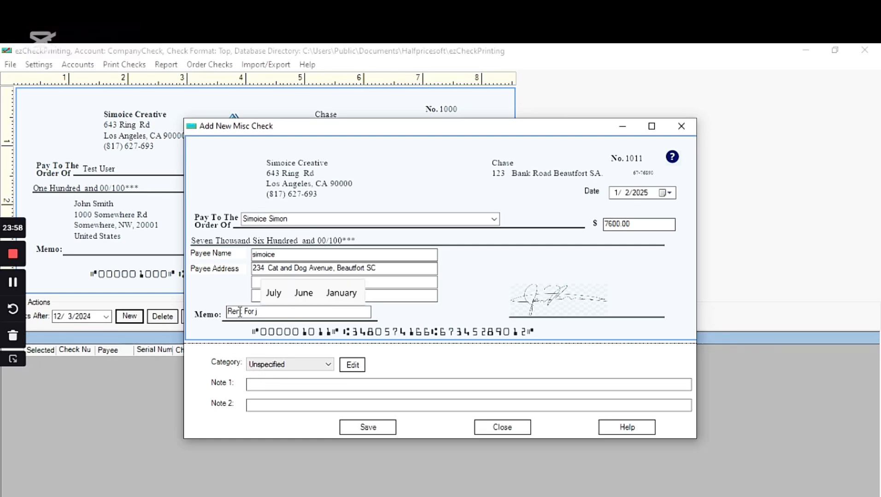
key(BackSpace)
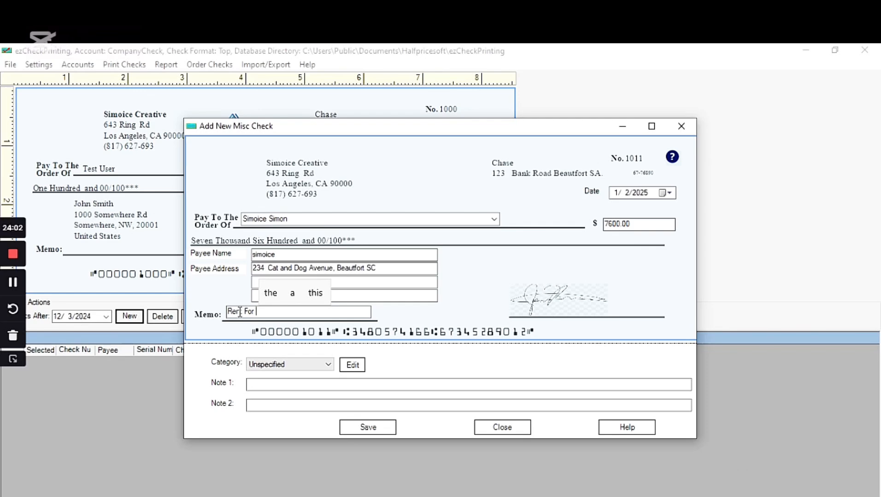
text(J)
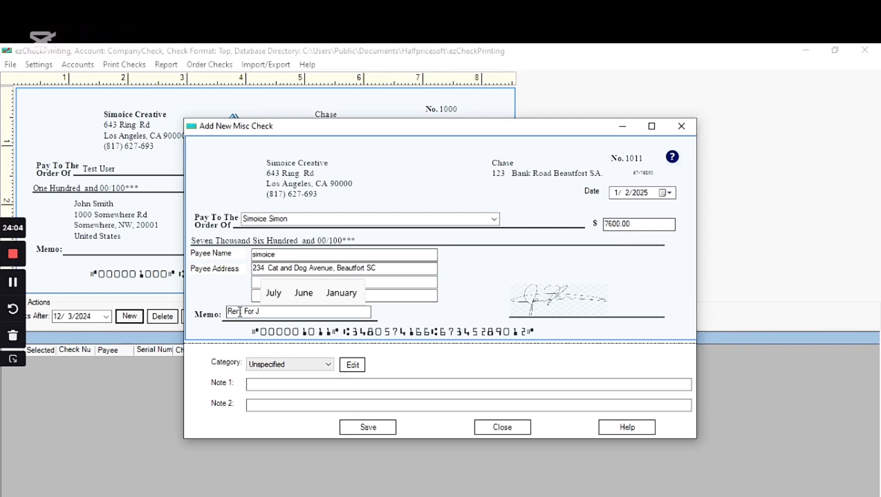
text(anuar)
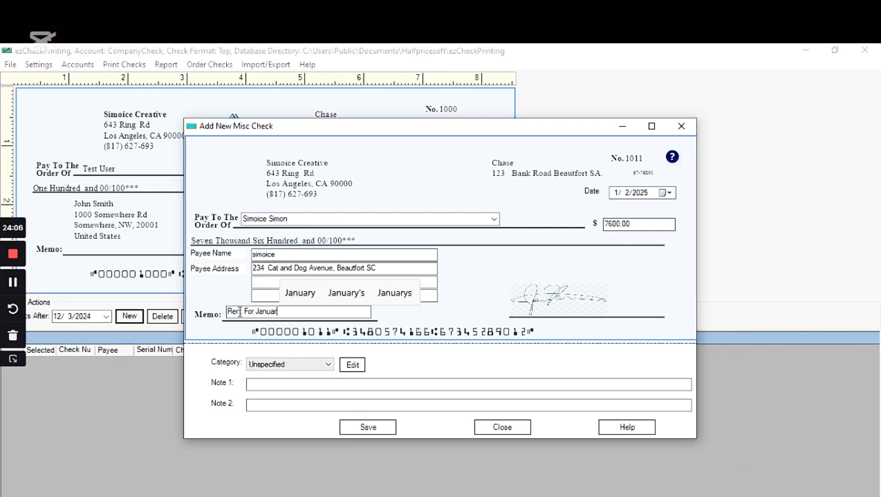
text(y )
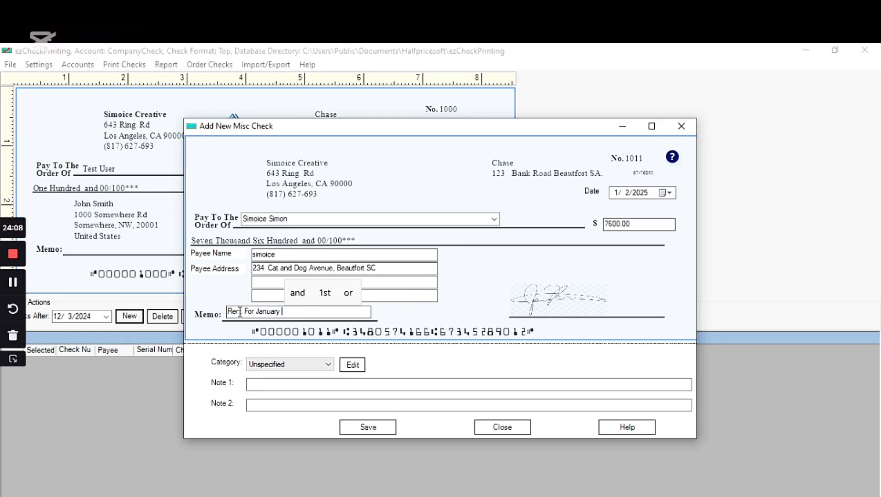
text(@)
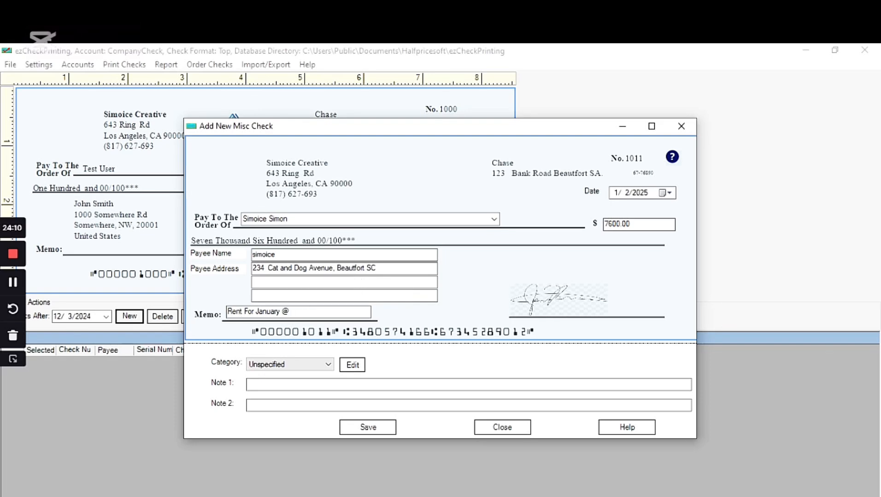
text(202)
key(BackSpace)
key(BackSpace)
key(BackSpace)
key(BackSpace)
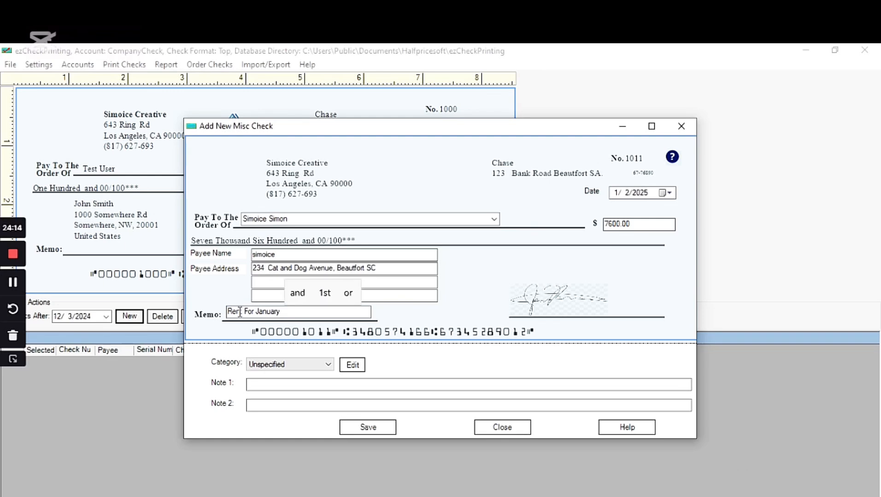
text(202)
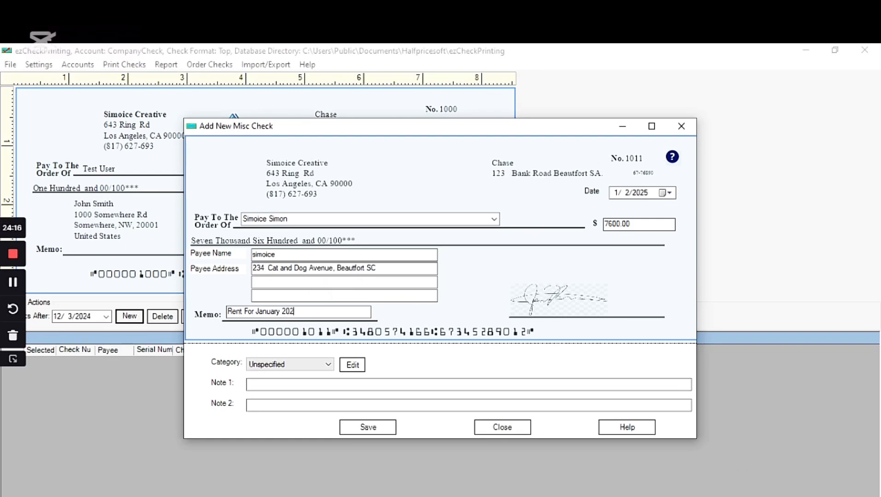
text(5)
Step: Keep category Unspecified, date the check January 5, 2025, and save check 1011
click(305, 366)
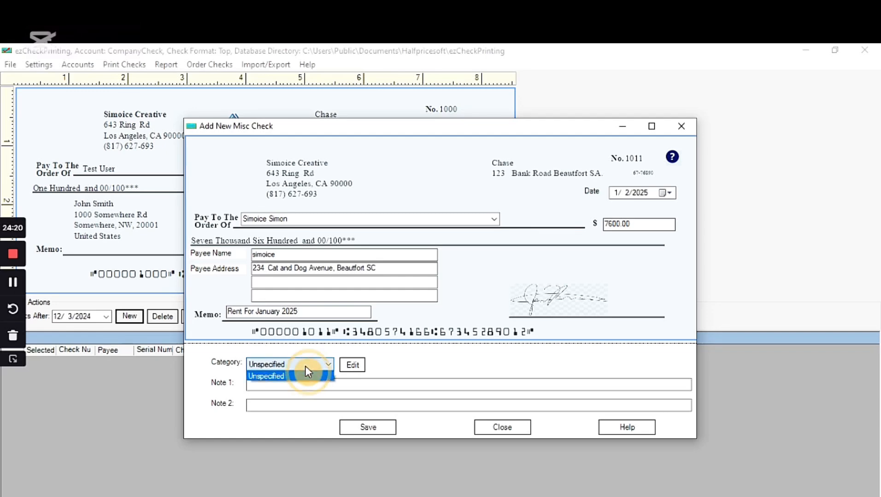
click(312, 431)
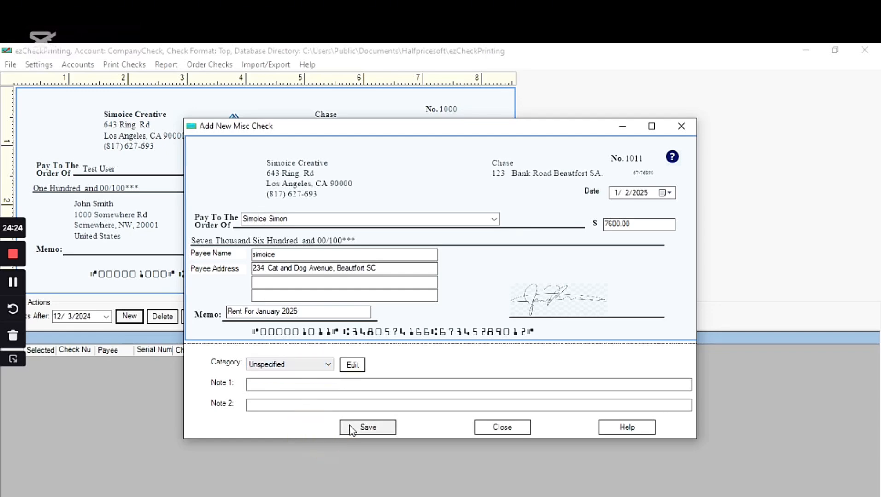
click(666, 194)
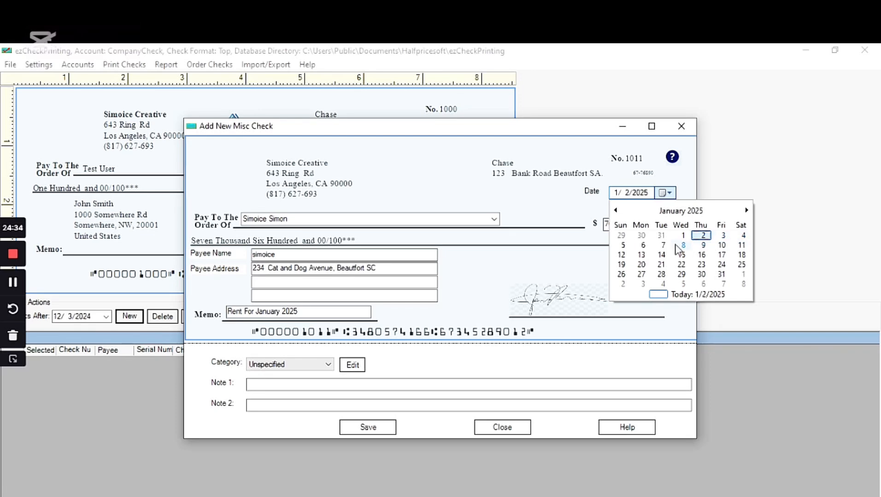
click(622, 245)
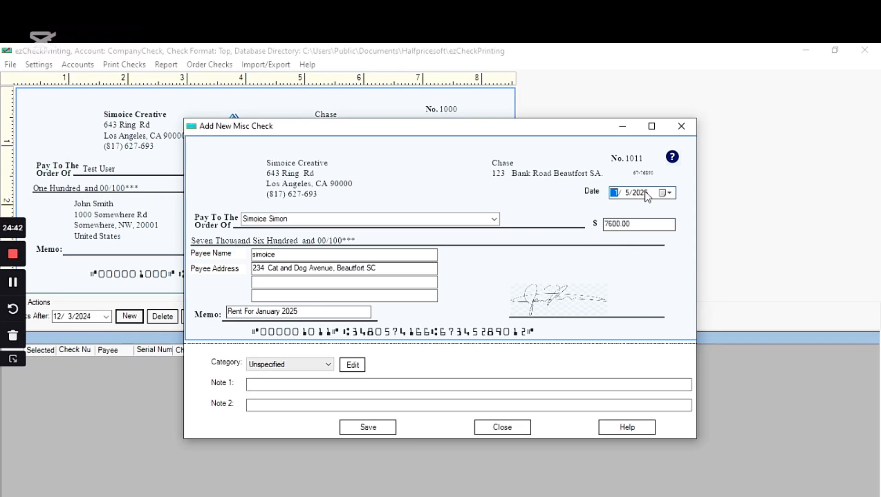
click(368, 430)
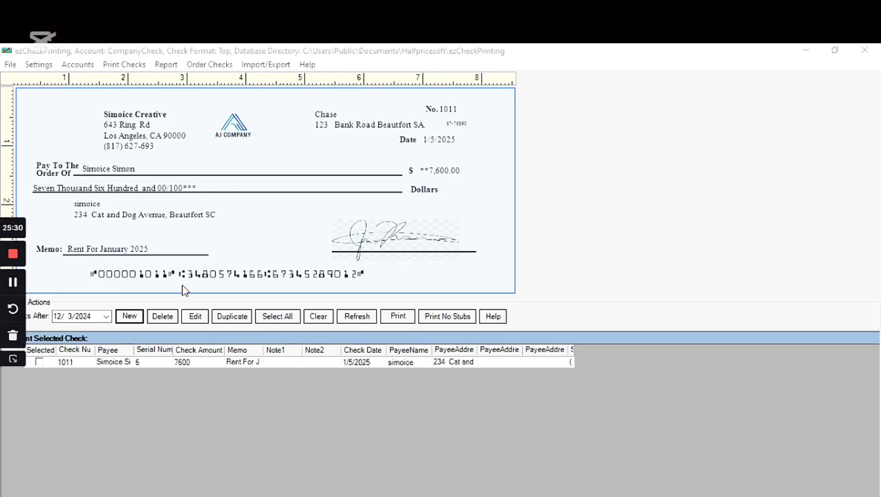
click(153, 353)
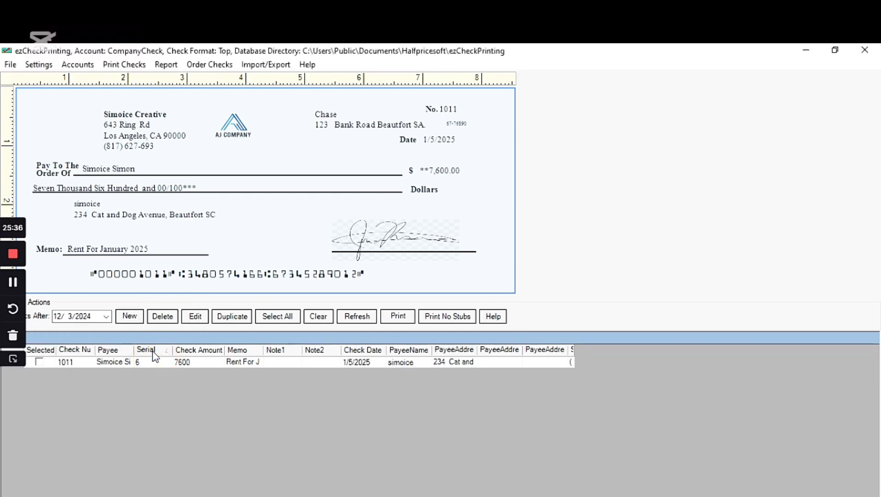
click(151, 355)
Step: Correct the current account's bank address so its state ending reads 'SC', and save the check setup
click(80, 65)
click(102, 82)
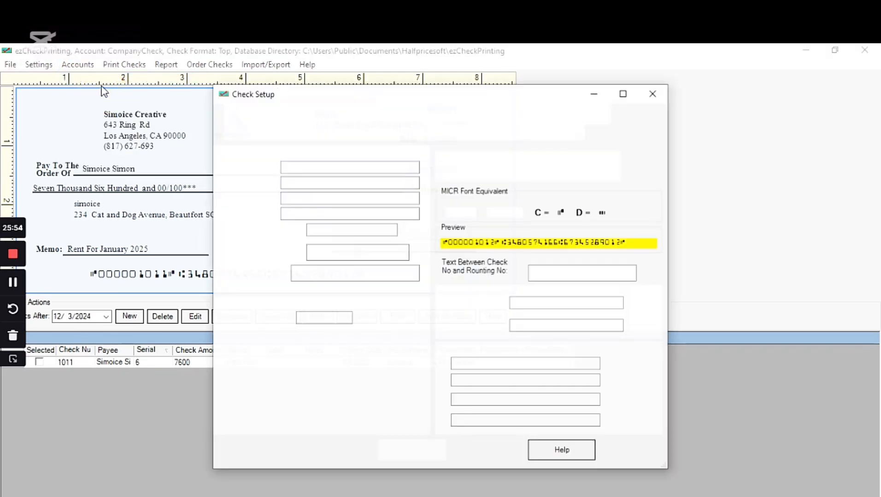
click(388, 182)
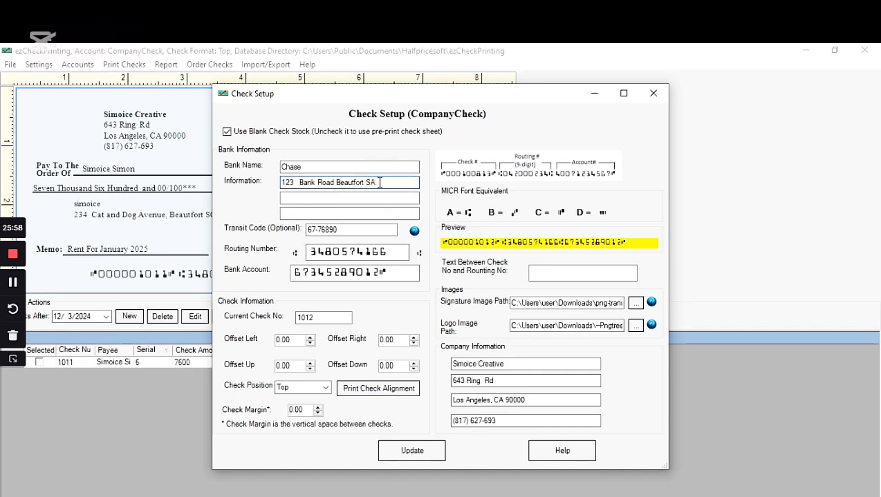
key(BackSpace)
key(BackSpace)
text(C)
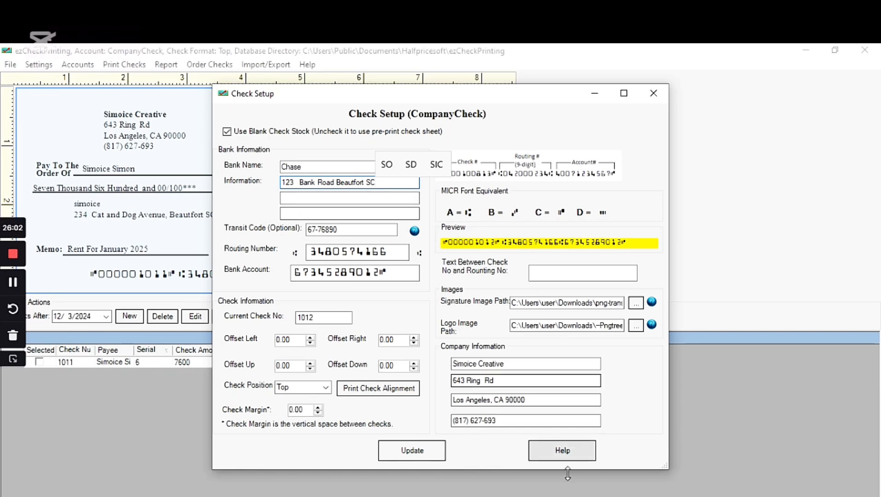
click(425, 458)
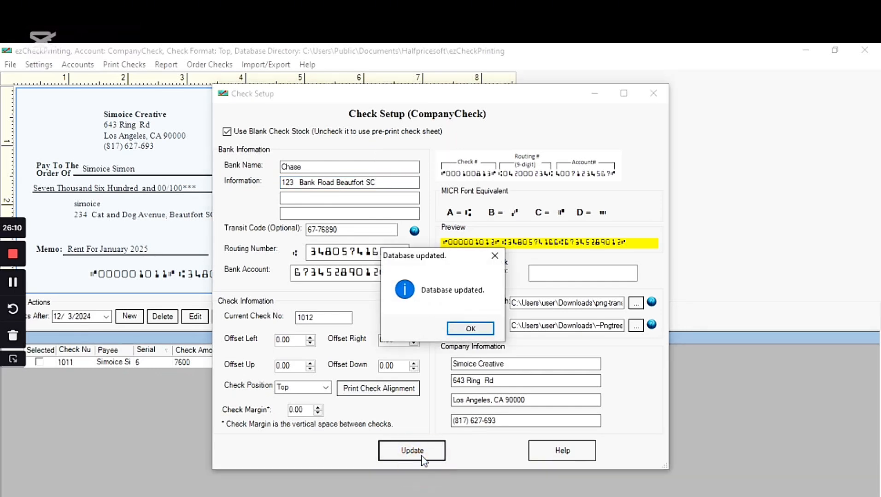
click(470, 329)
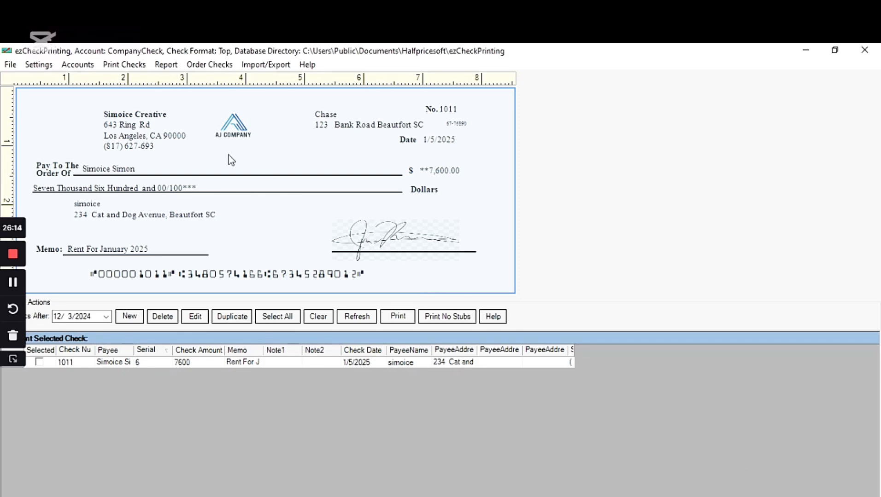
click(14, 285)
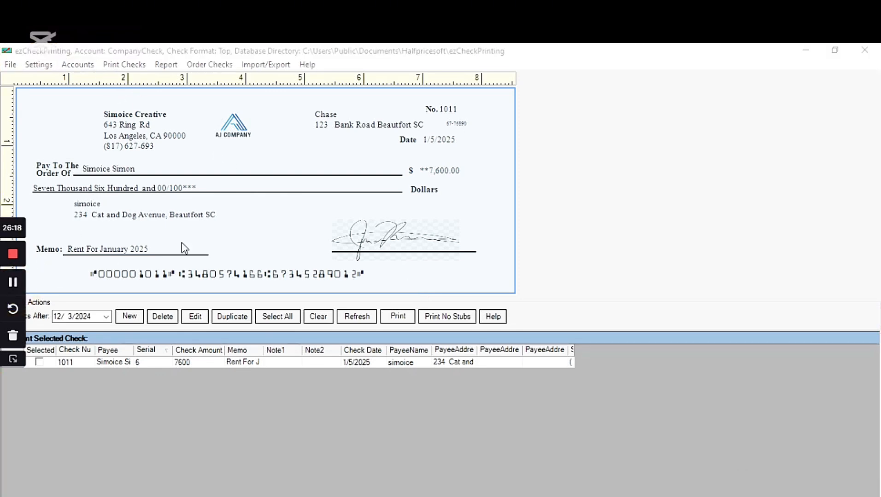
click(265, 78)
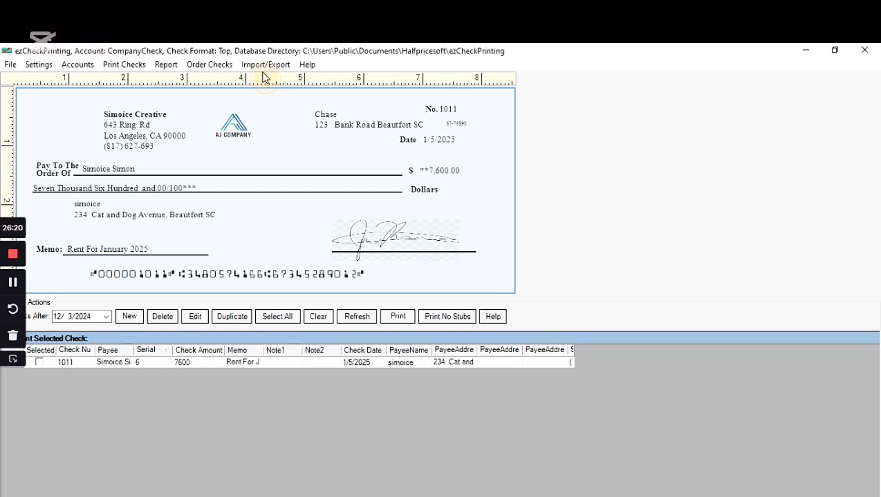
click(261, 67)
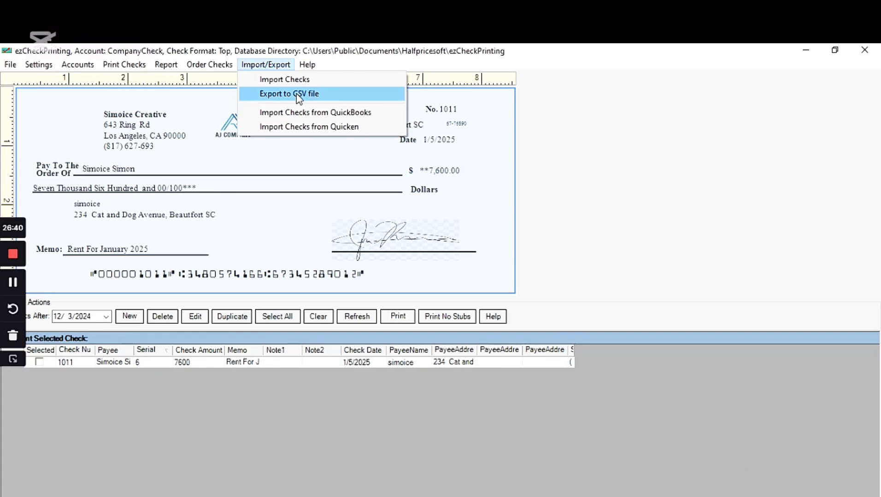
click(403, 322)
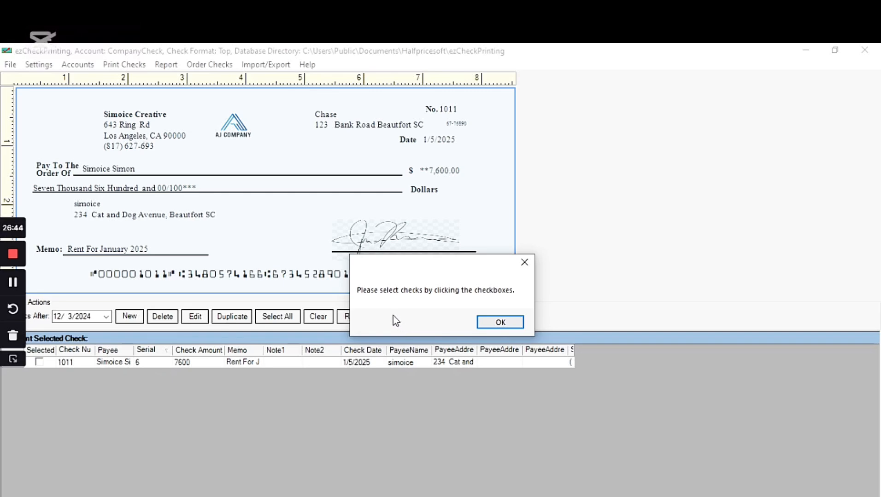
click(500, 323)
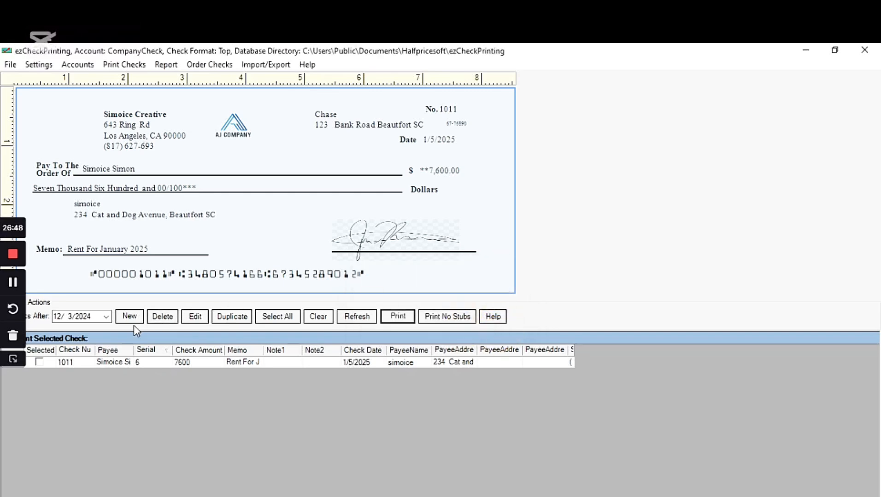
Step: Mark check 1011 and print it to the Microsoft Print to PDF printer
click(283, 317)
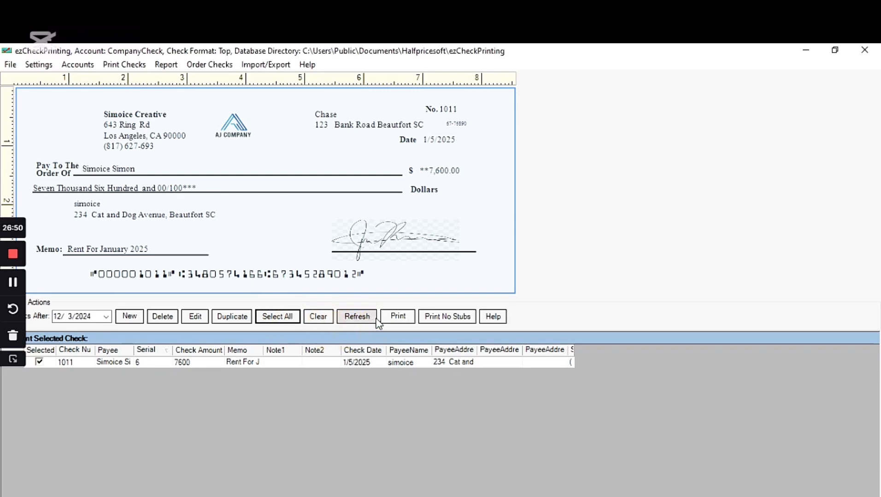
click(396, 318)
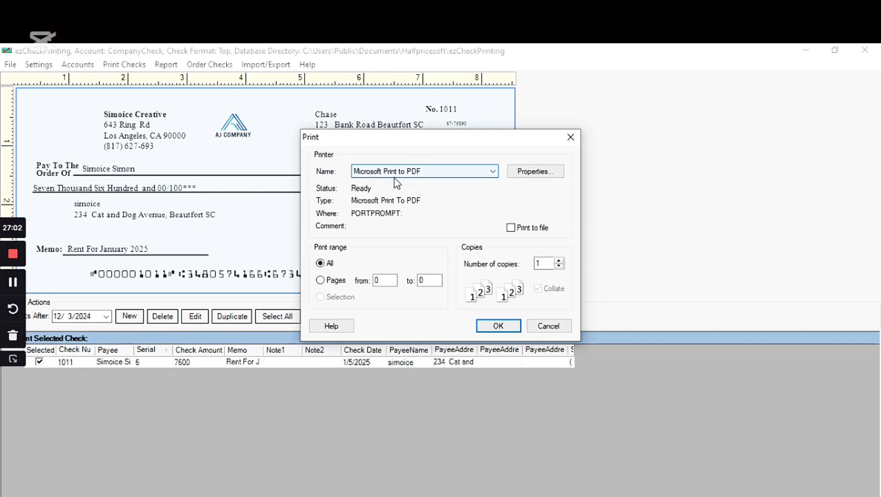
click(460, 173)
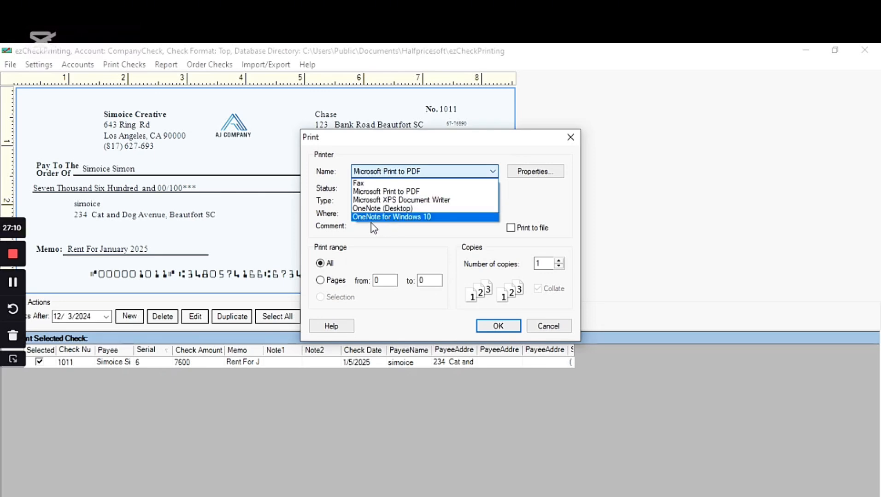
click(419, 192)
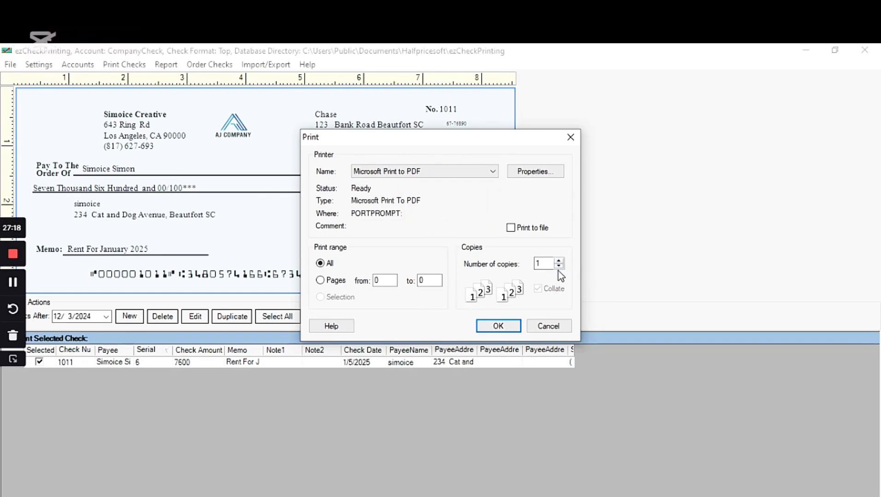
click(498, 326)
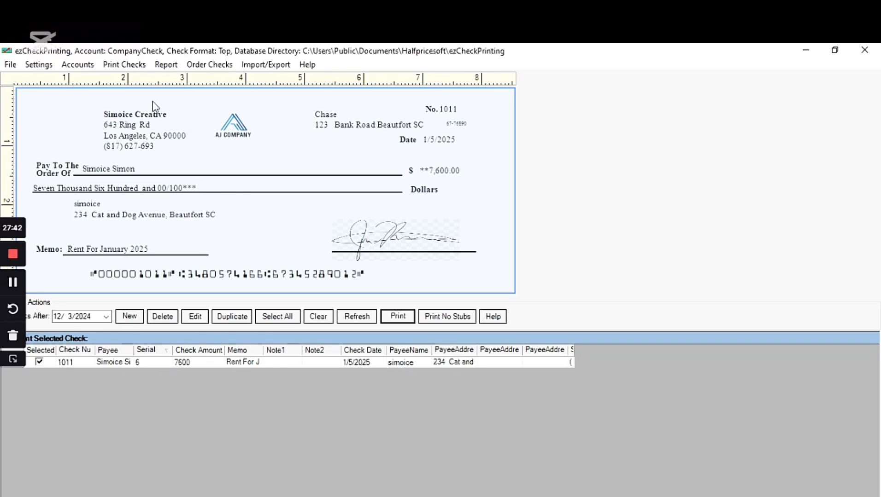
Step: Show the Order Checks menu with check ordering, special orders and related software options
click(213, 67)
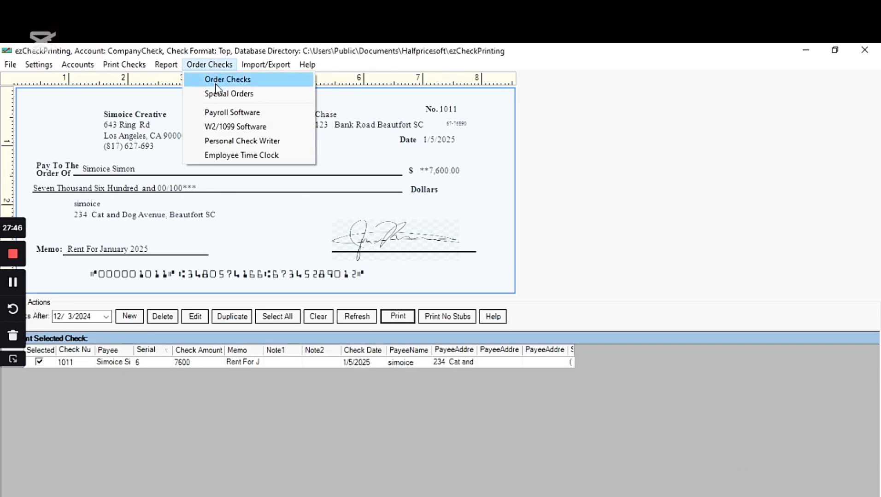